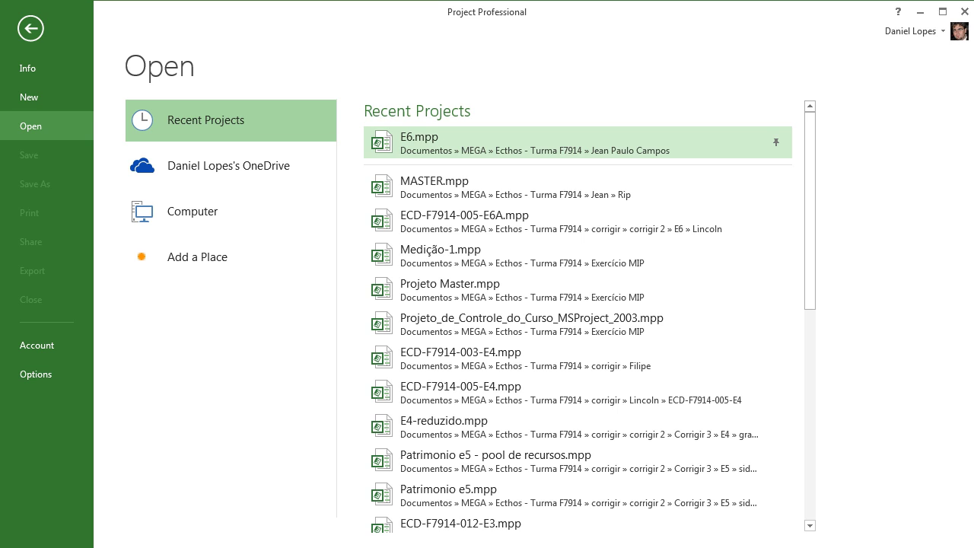
Step: Open the recent project E6.mpp, re-establishing its links and choosing not to open the other resource pool files
left_click(456, 143)
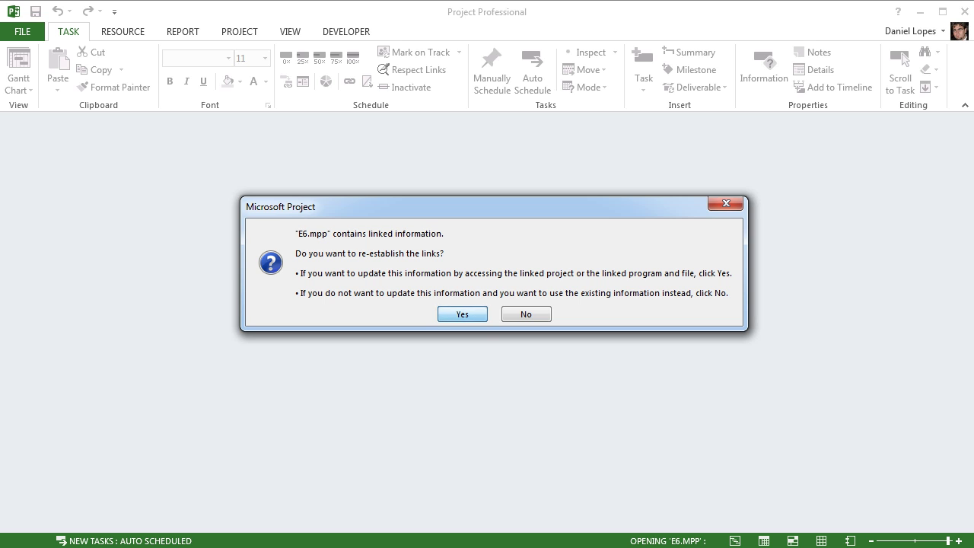
key("Return")
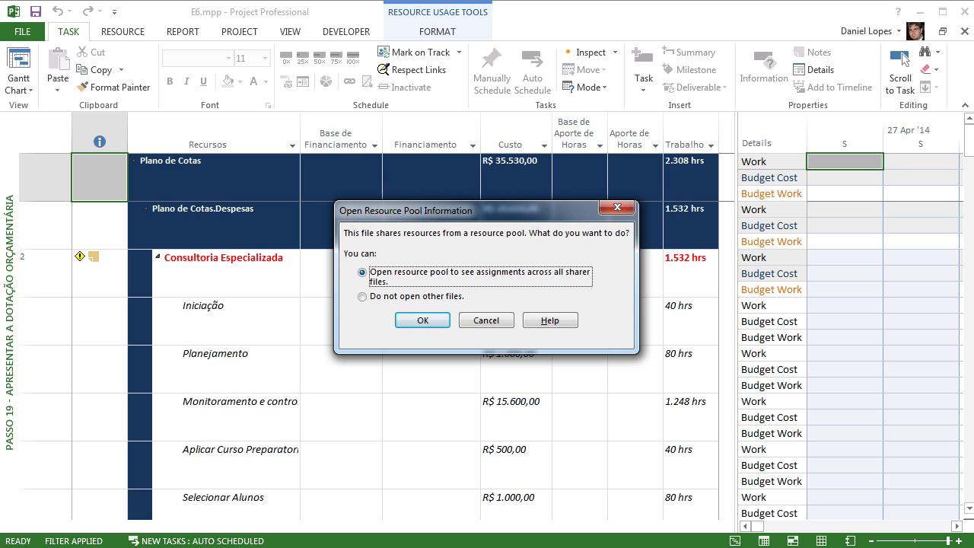
left_click(362, 296)
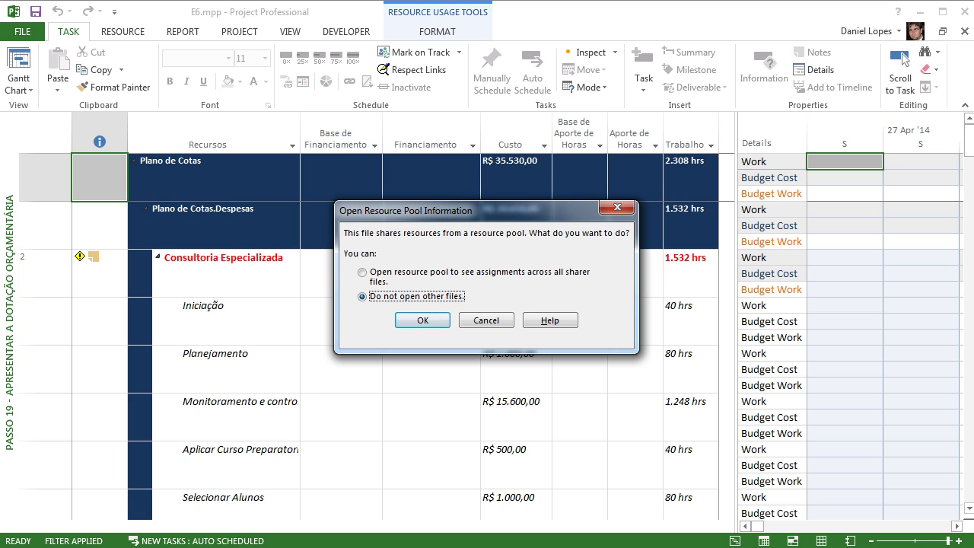
left_click(422, 320)
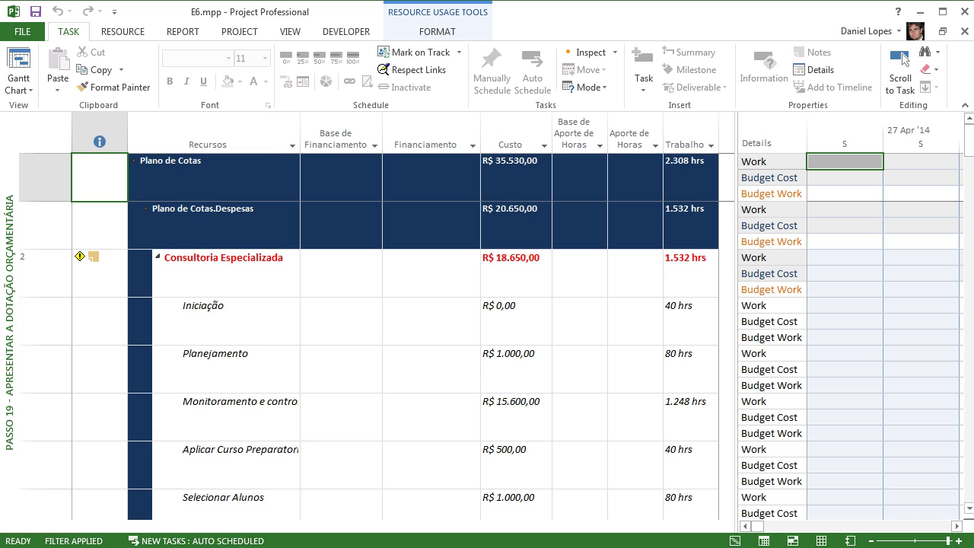
Step: Switch to the saved view Passo 07 -Cronograma do Projeto - Base Contratual I
right_click(9, 221)
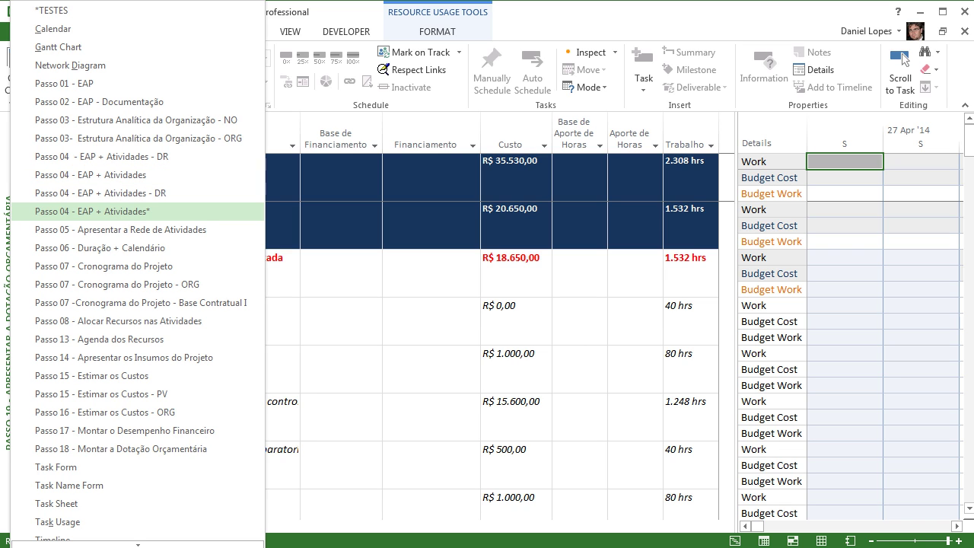
key("Down")
key("Down")
key("Down")
key("Down")
key("Down")
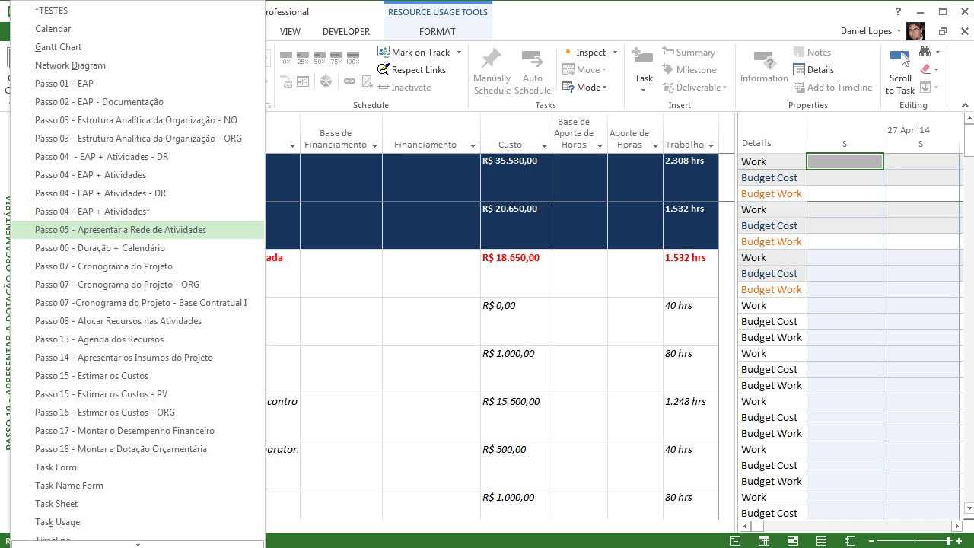
key("Return")
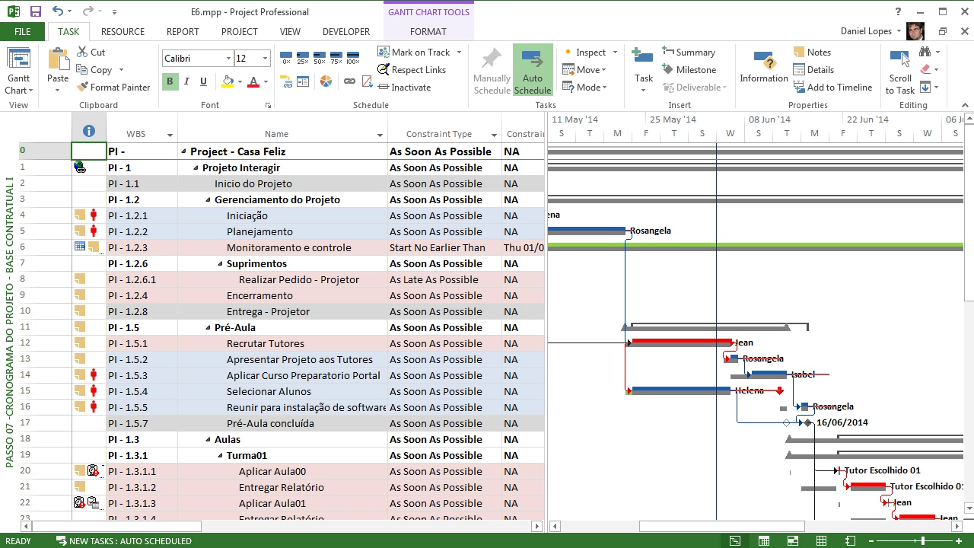
Step: Widen the Gantt chart area, zoom its timescale to the entire project, and review the task bars
left_click_drag(545, 328, 403, 327)
right_click(576, 131)
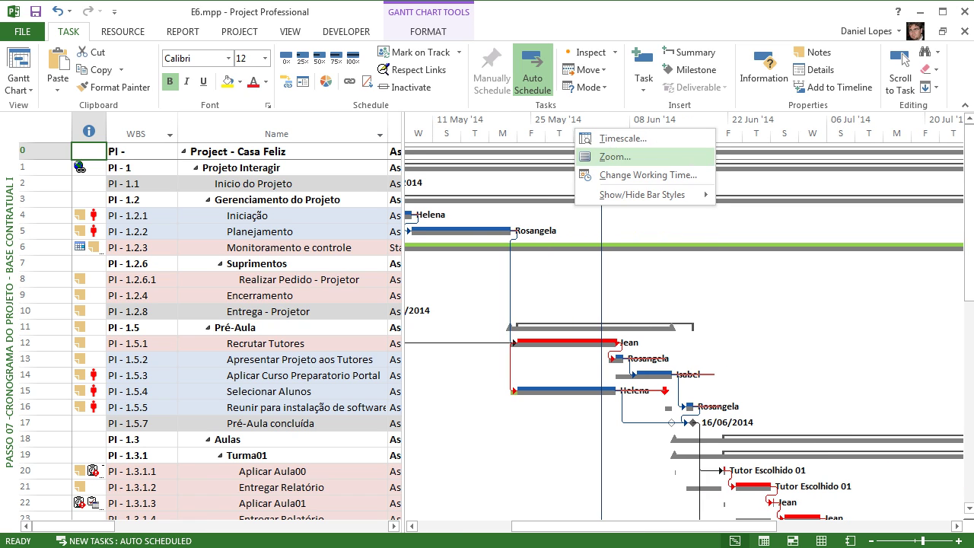
left_click(615, 157)
left_click(431, 304)
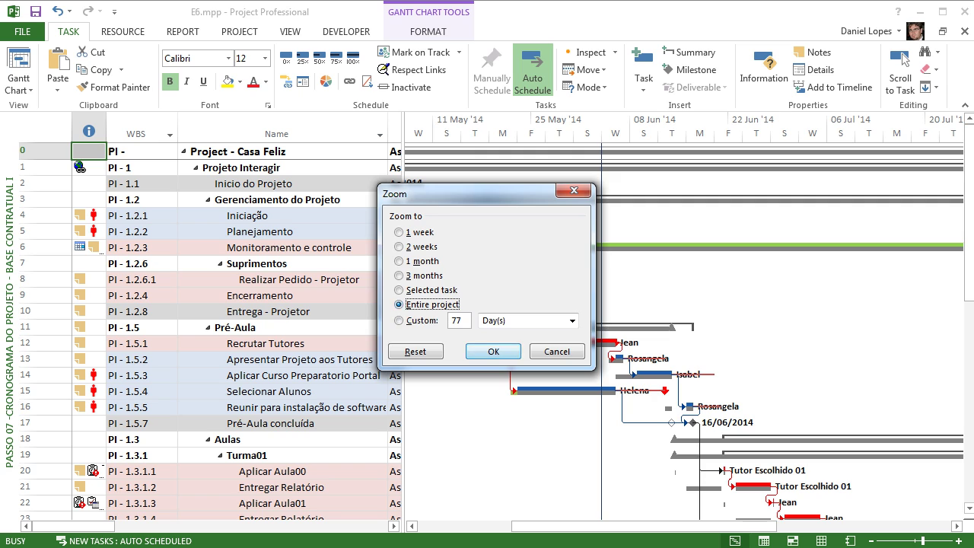
left_click(493, 351)
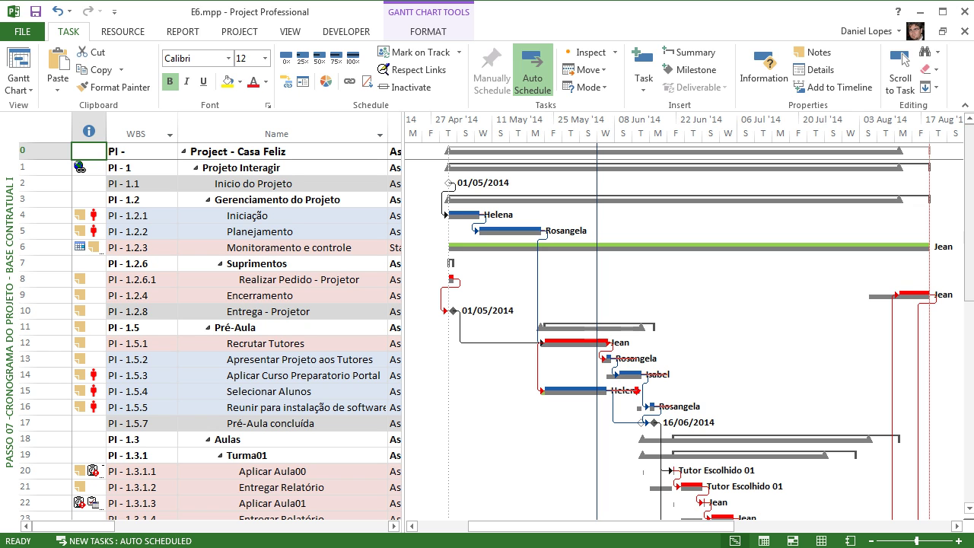
scroll(495, 322, "down", 1)
scroll(494, 322, "down", 8)
scroll(495, 323, "up", 5)
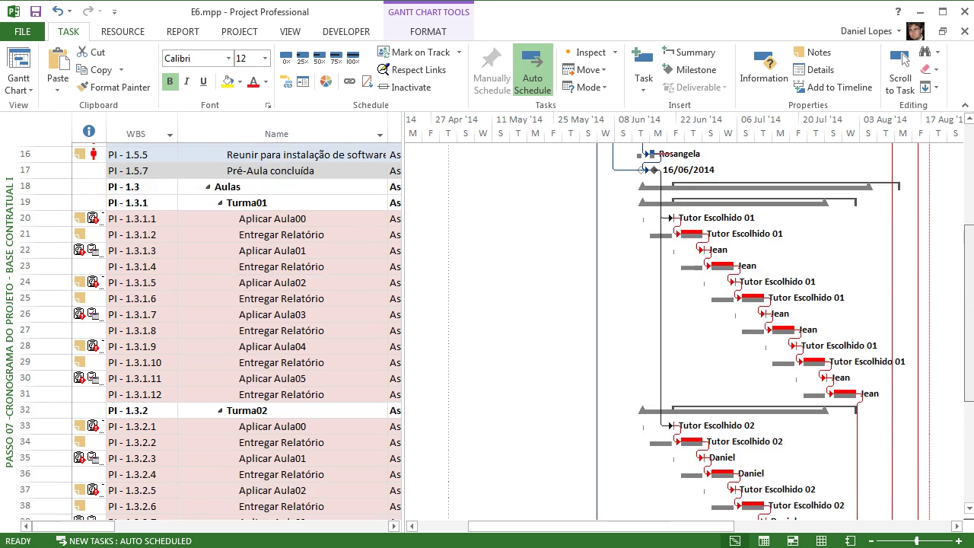
scroll(494, 322, "up", 5)
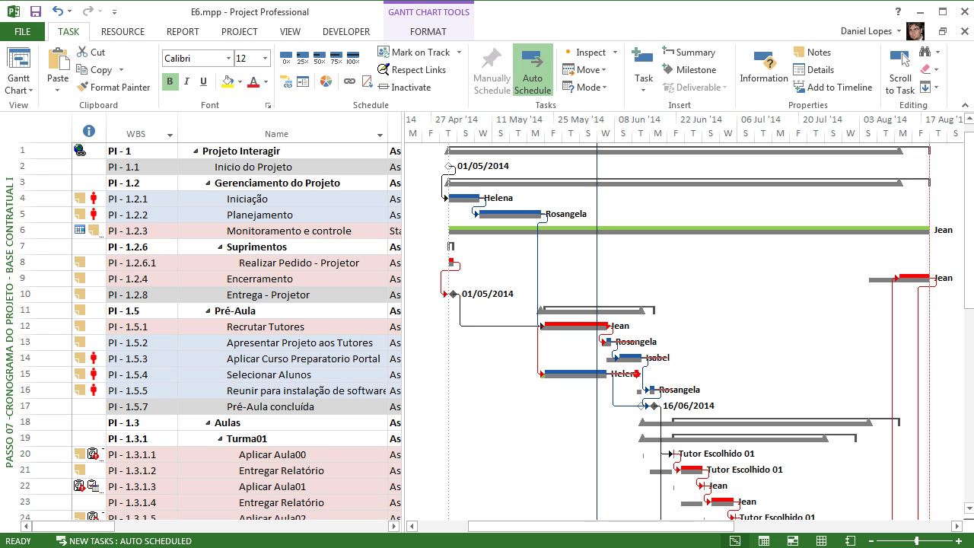
Step: Show the Passo 08 - Alocar Recursos nas Atividades view and go on to the Passo 12 - Gerar o Histograma view
right_click(9, 321)
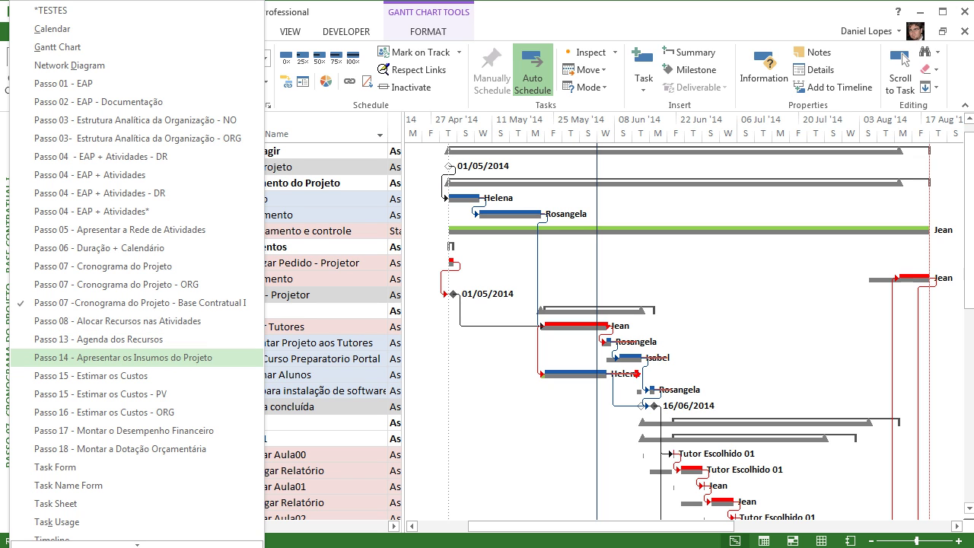
left_click(117, 322)
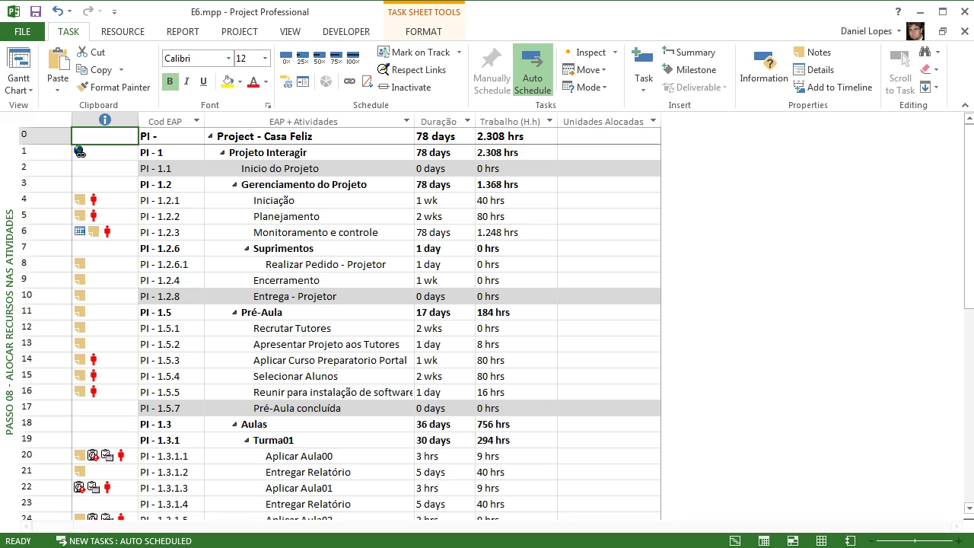
right_click(11, 257)
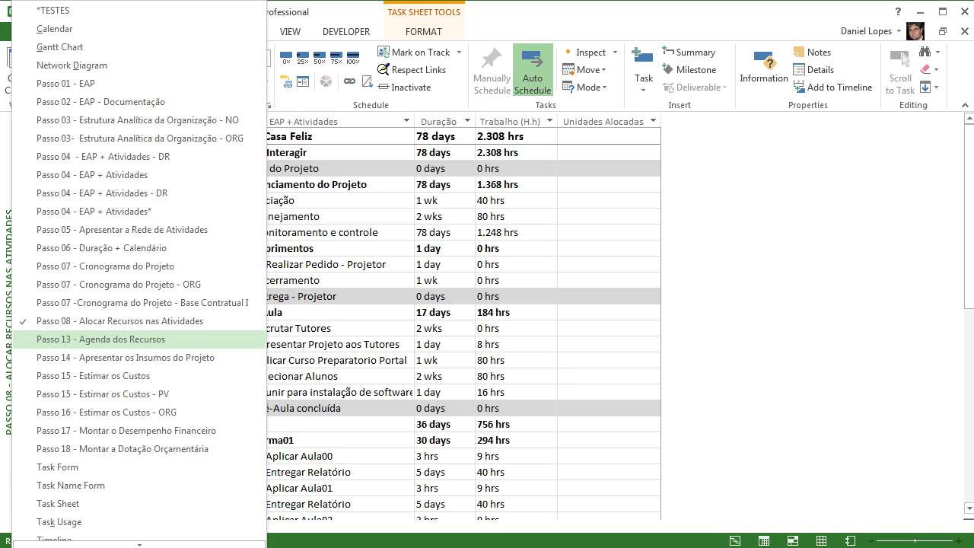
key("Up")
key("Return")
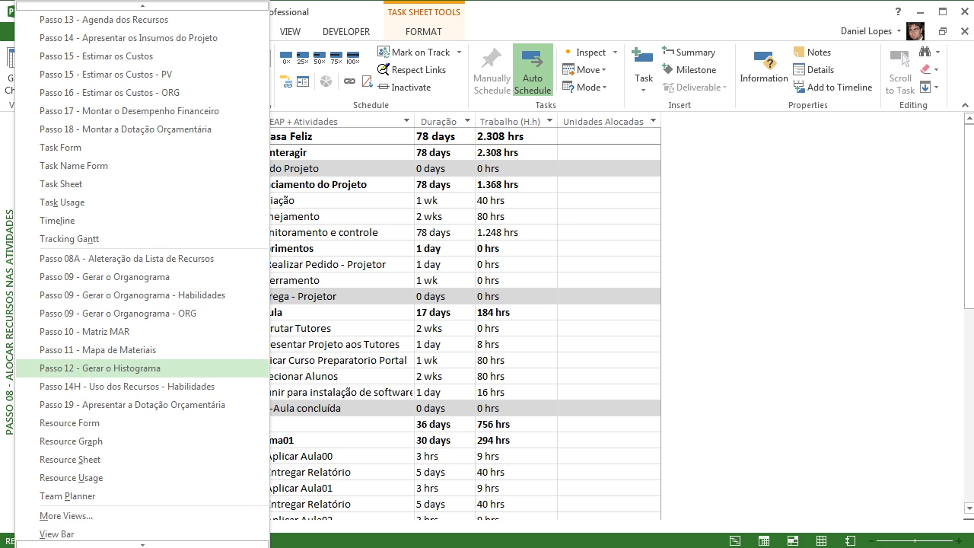
left_click(100, 368)
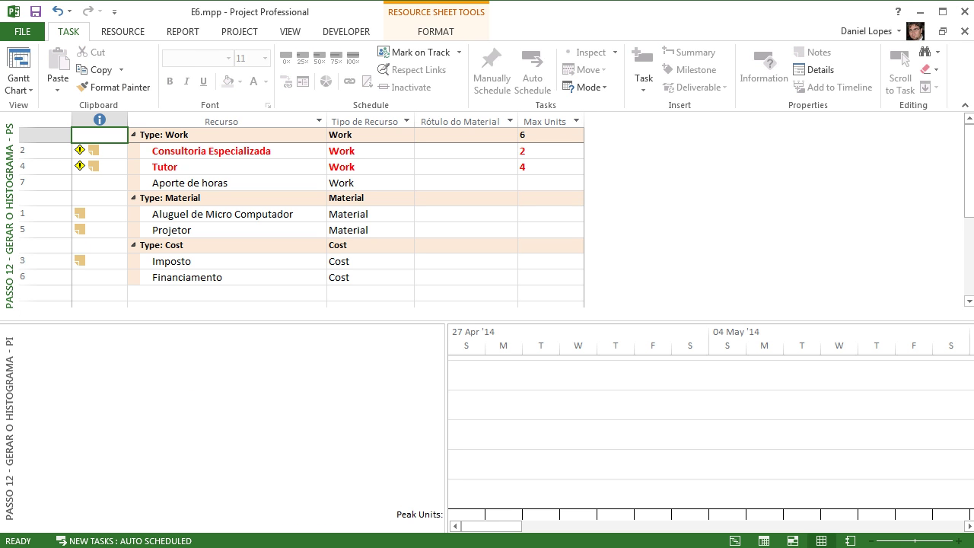
Step: Examine the allocation histograms of the listed resources, comparing Tutor with Consultoria Especializada and ending on Consultoria Especializada
left_click(165, 167)
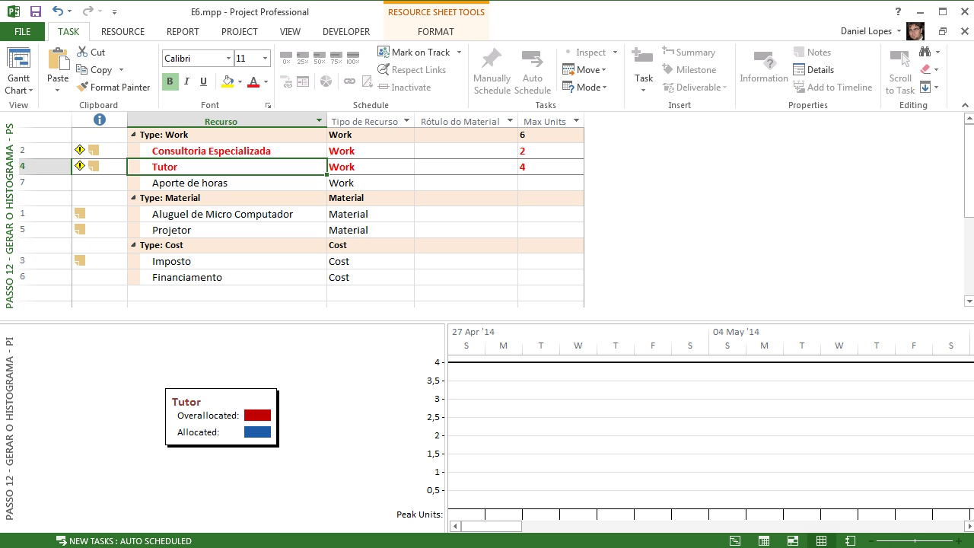
left_click(211, 150)
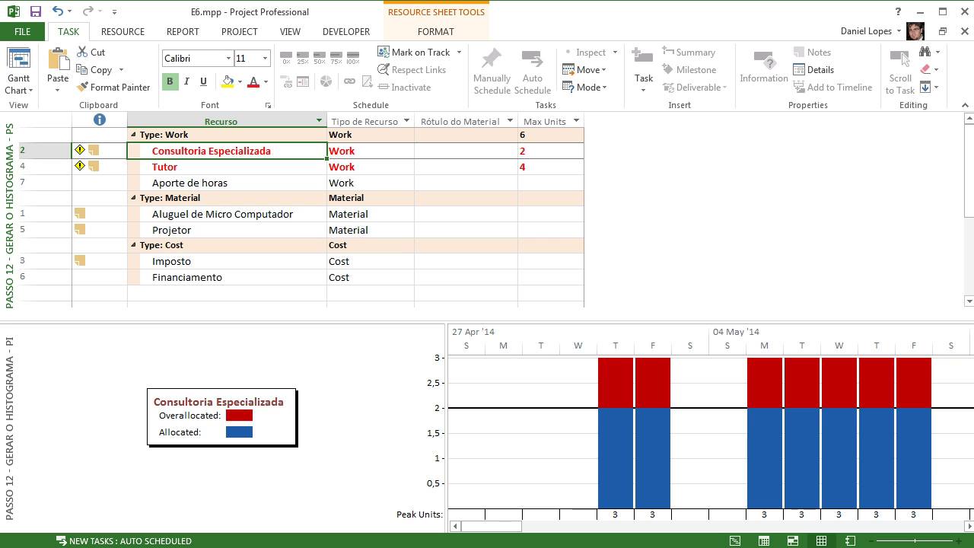
key("Down")
key("Down")
key("Down")
key("Down")
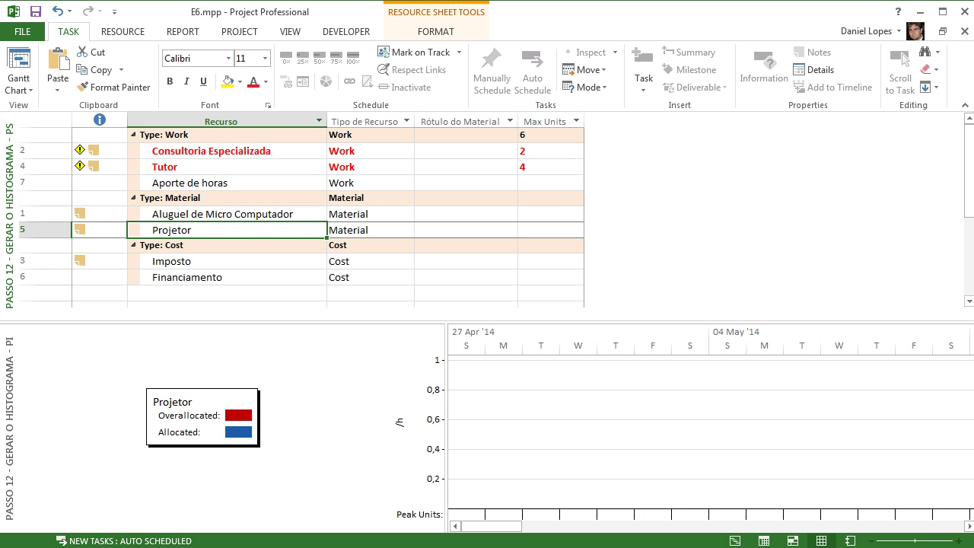
key("Up")
key("Up")
key("Up")
key("Up")
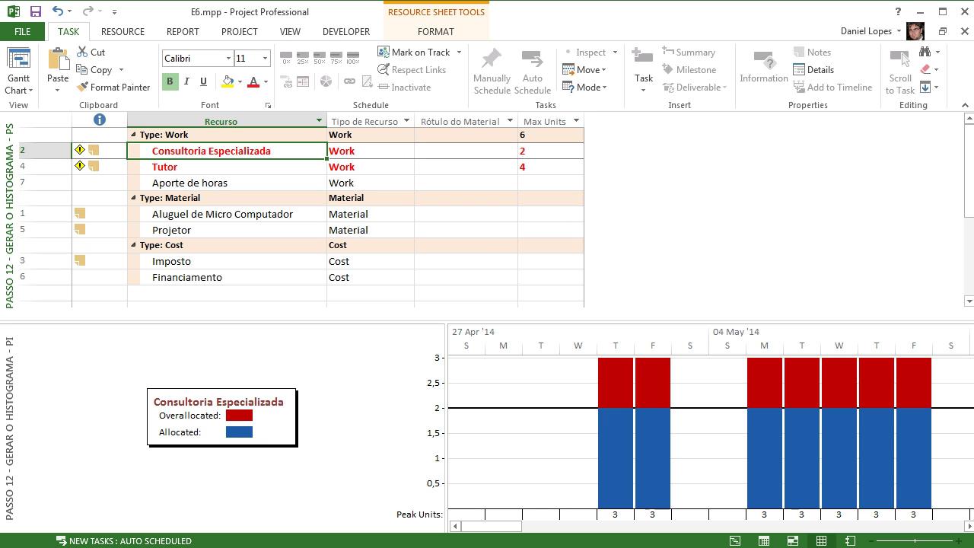
key("Down")
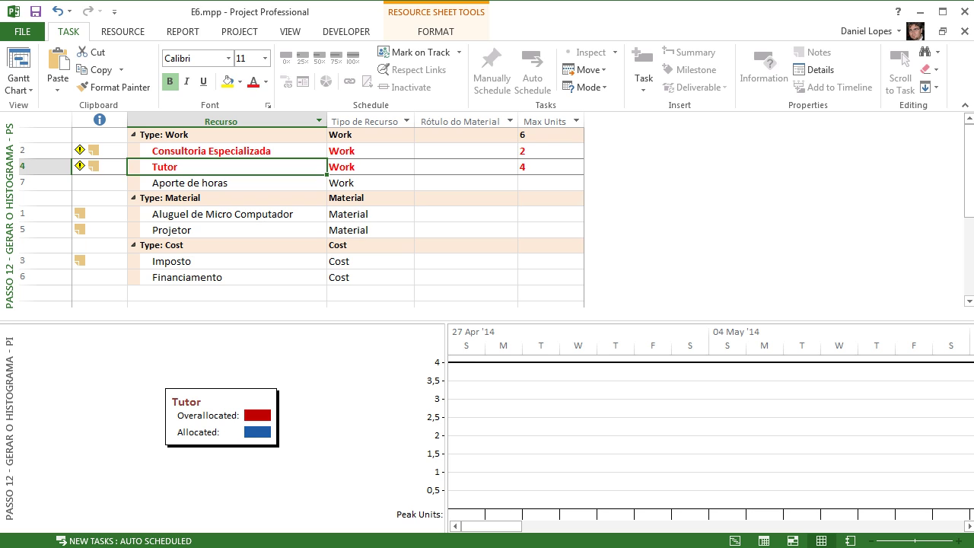
key("Up")
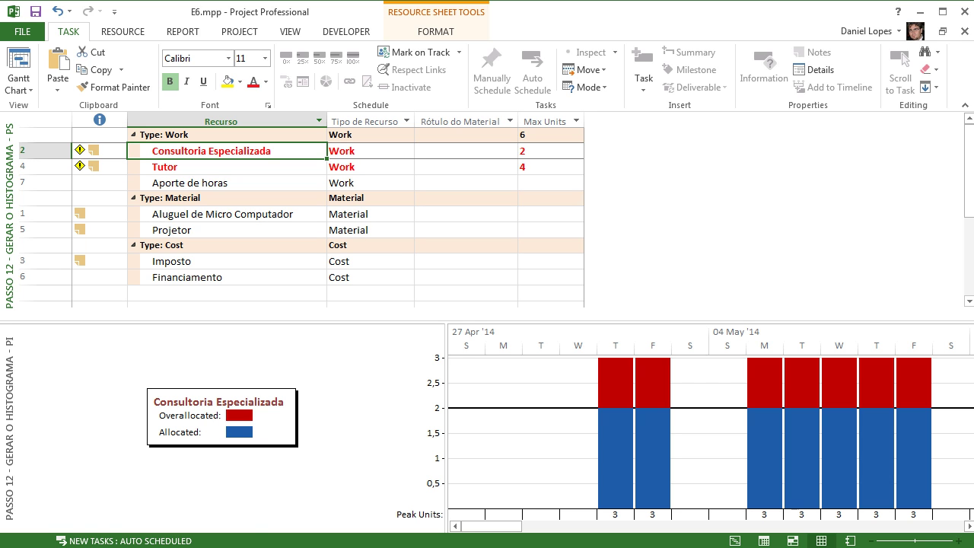
key("Down")
key("Up")
Step: Open the resource leveling options, examine the calculation, range and overallocation settings, and close them without leveling
left_click(123, 31)
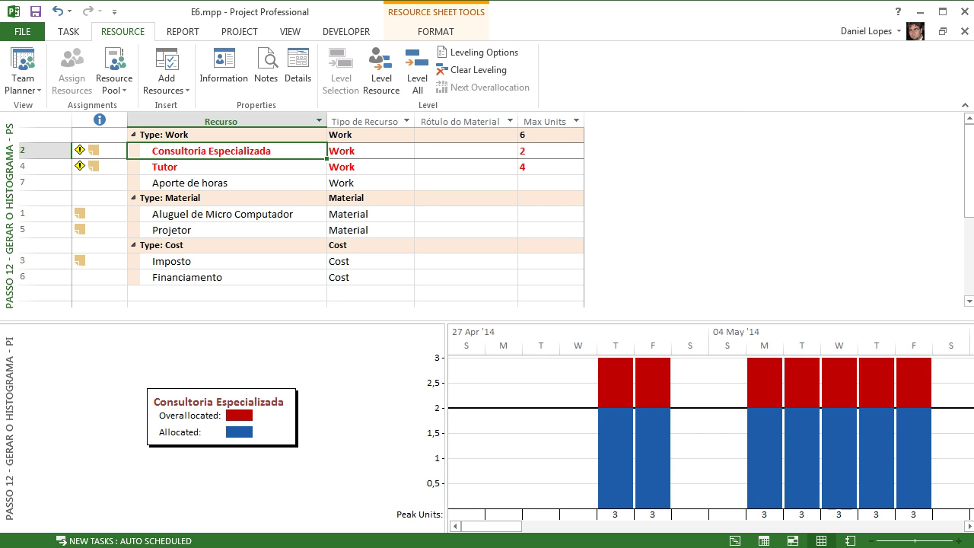
left_click(478, 52)
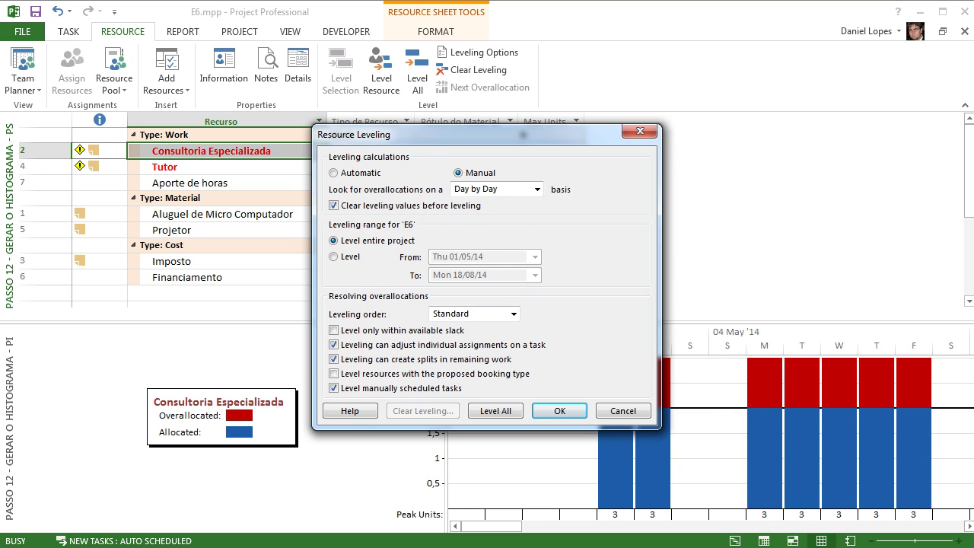
left_click_drag(478, 134, 563, 142)
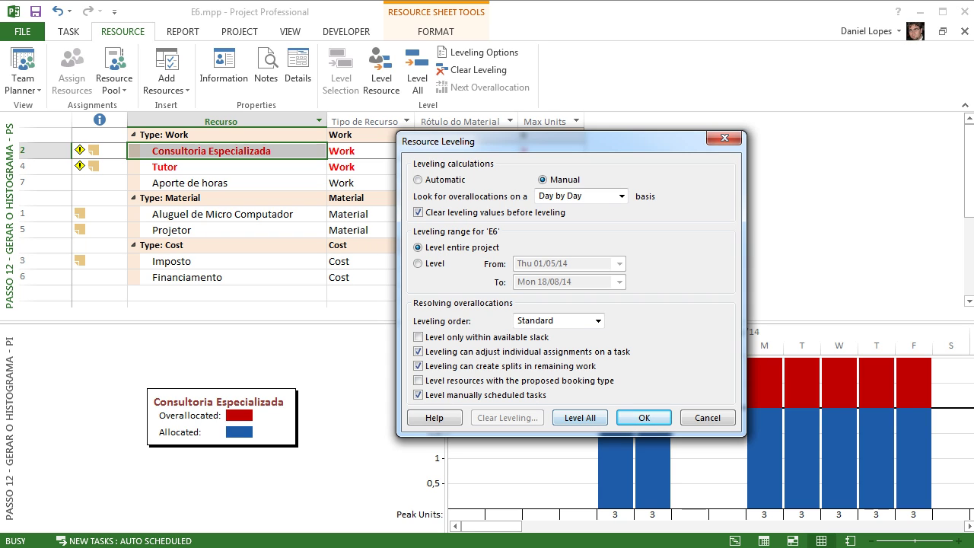
left_click(725, 138)
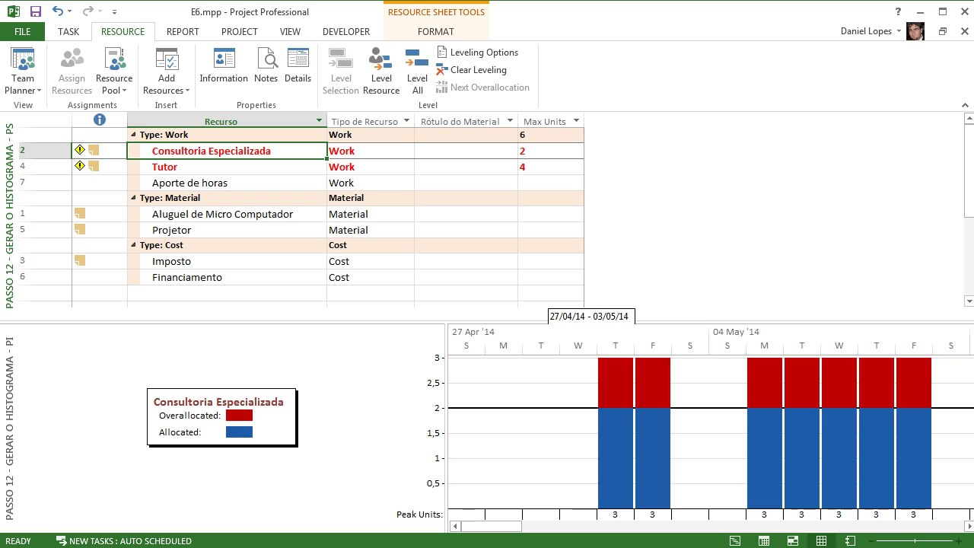
right_click(10, 236)
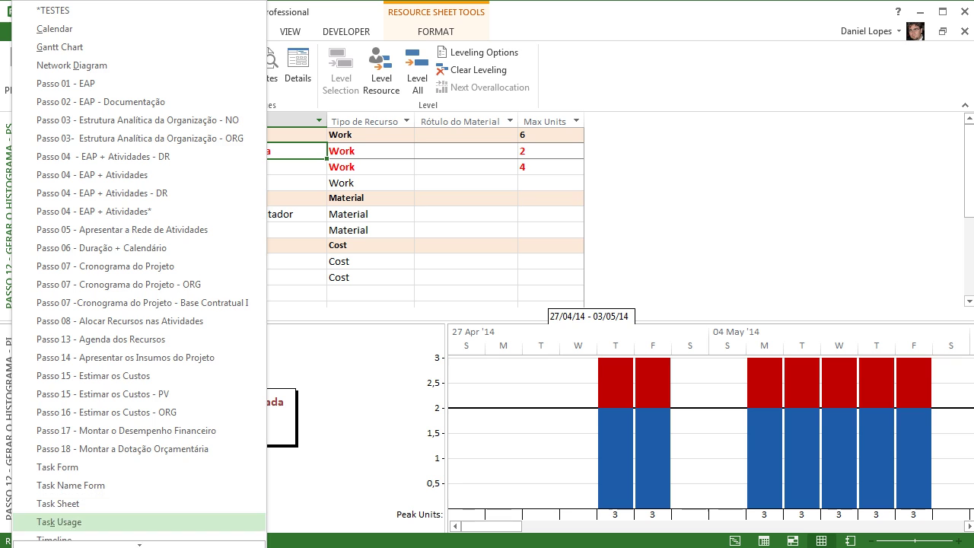
mouse_move(139, 545)
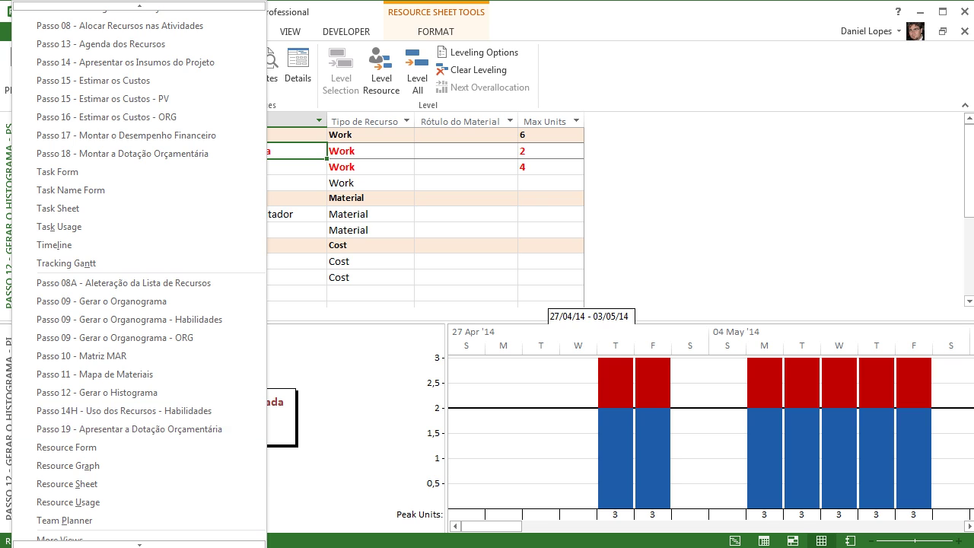
left_click(550, 332)
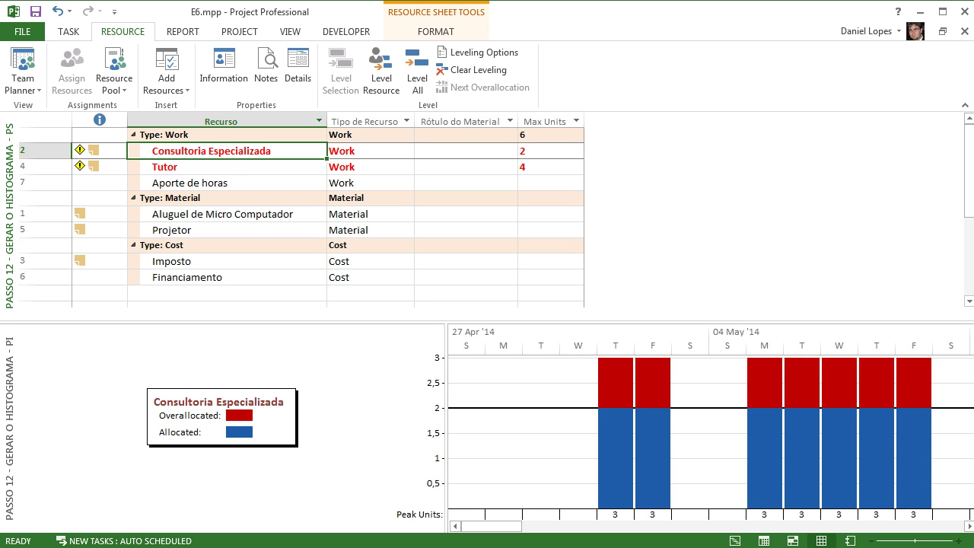
Step: Switch to the E - Cost.xlsx workbook in Excel, showing its cost chart in an enlarged window at 90% zoom
key("alt+Tab")
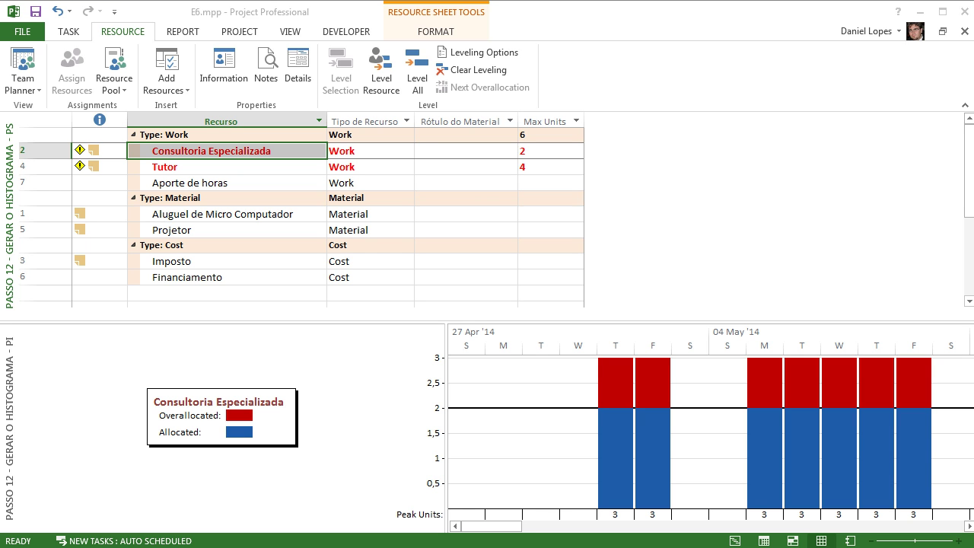
left_click_drag(0, 31, 380, 36)
key("alt+Tab")
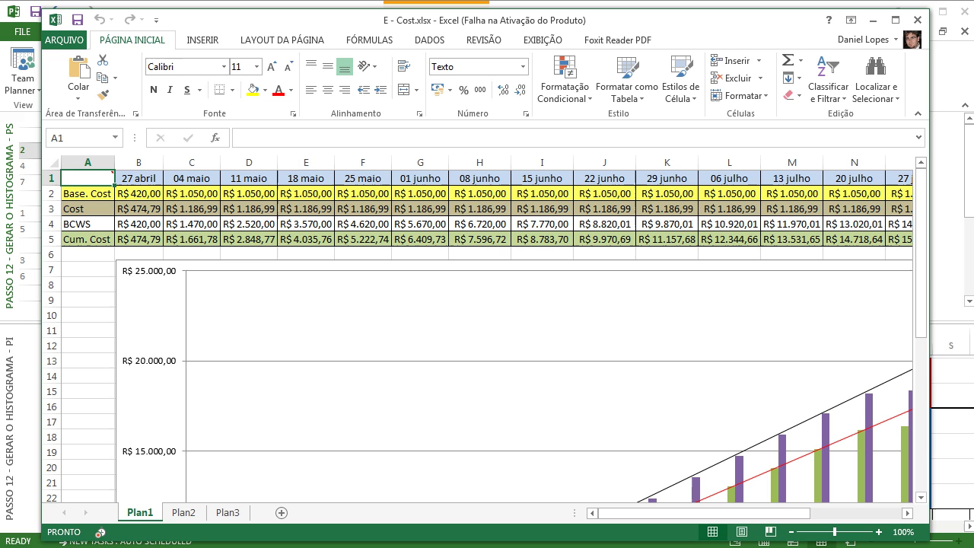
left_click_drag(42, 9, 3, 1)
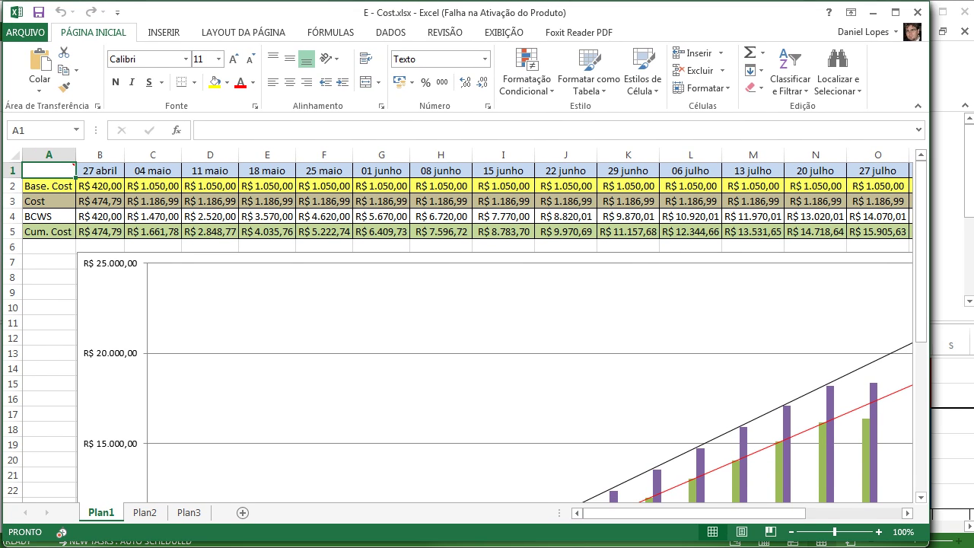
left_click_drag(466, 541, 465, 547)
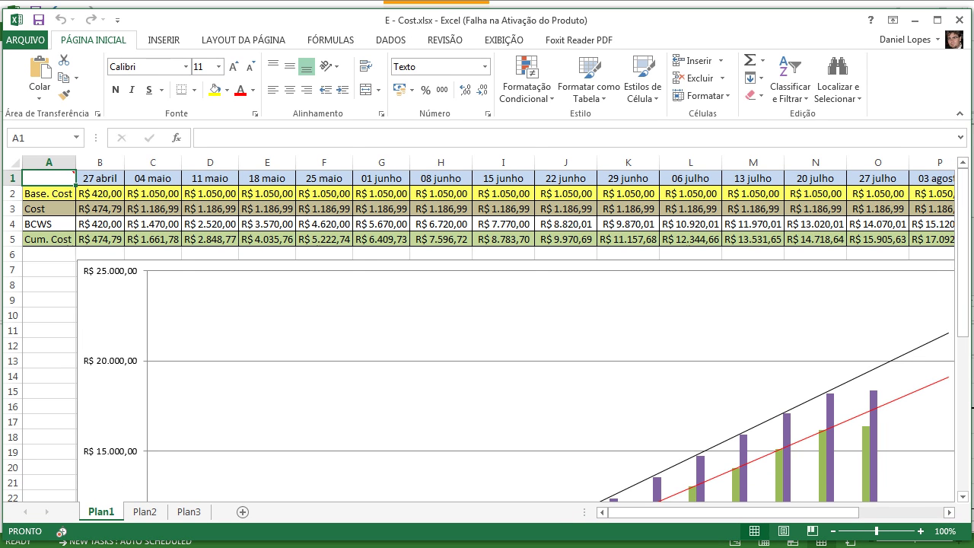
left_click_drag(876, 532, 869, 532)
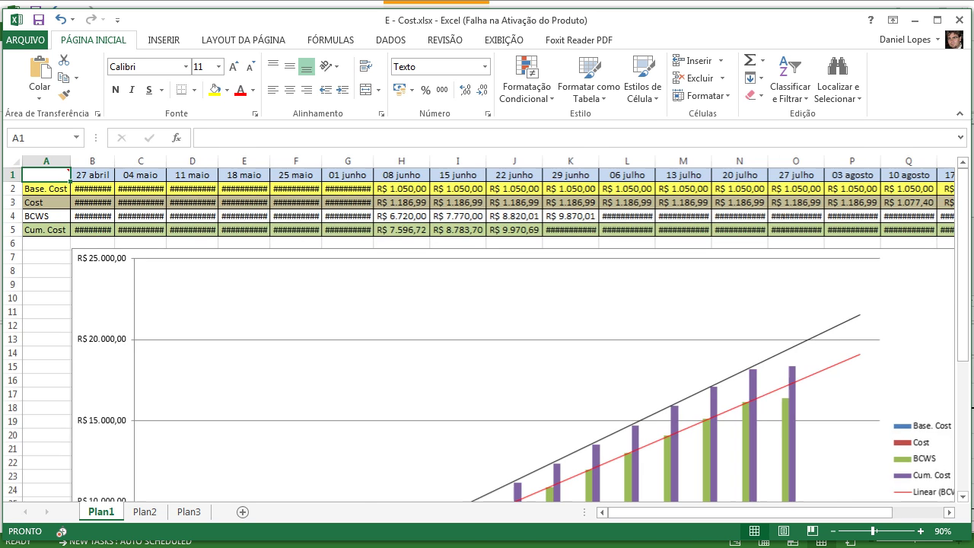
Step: Autofit columns B through G of Plan1 so the cost values for 27 abril to 01 junho are readable
left_click_drag(962, 175, 963, 274)
left_click_drag(962, 476, 963, 378)
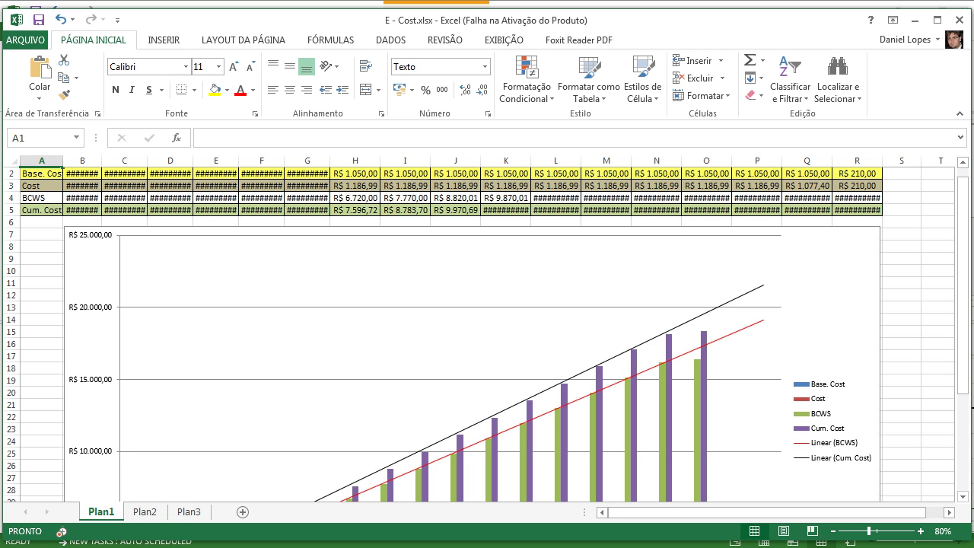
double_click(102, 161)
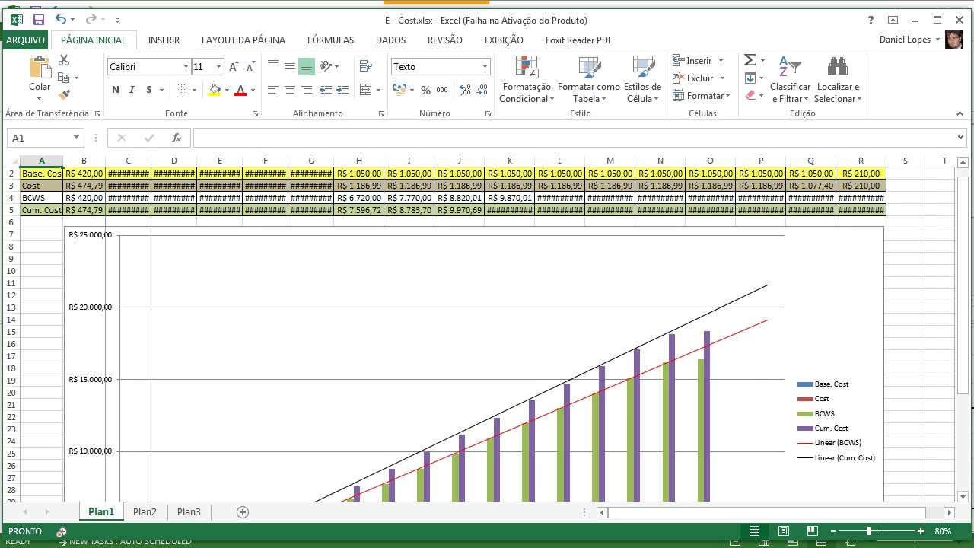
double_click(152, 161)
double_click(200, 160)
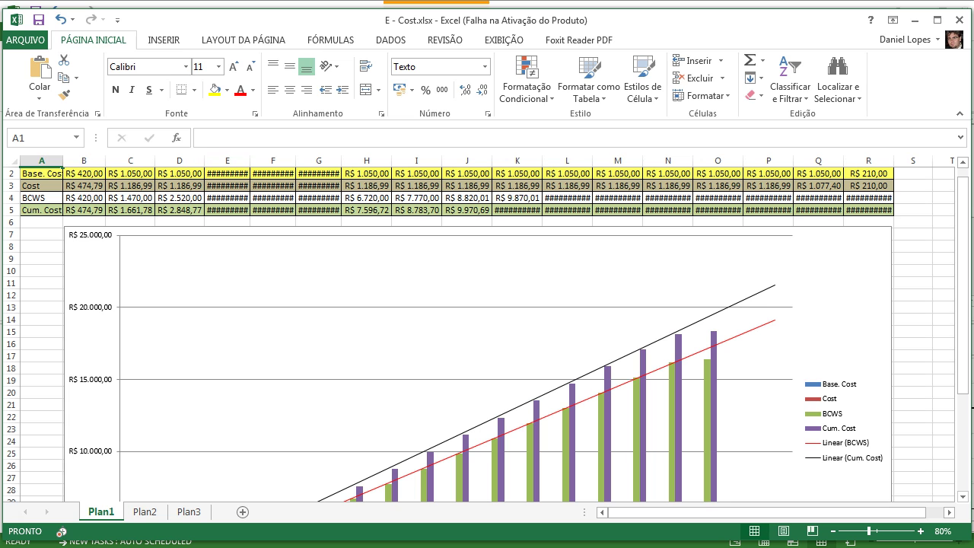
double_click(251, 161)
double_click(299, 161)
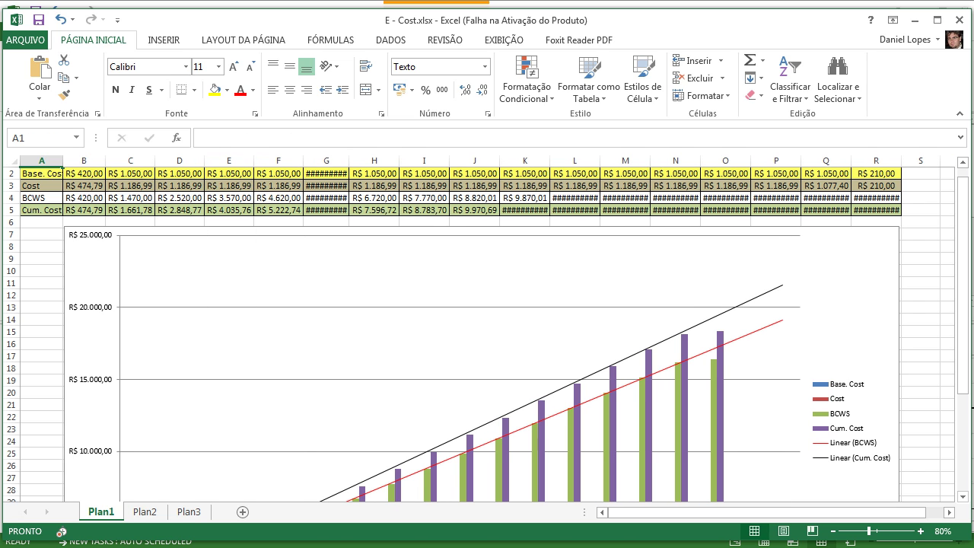
double_click(349, 160)
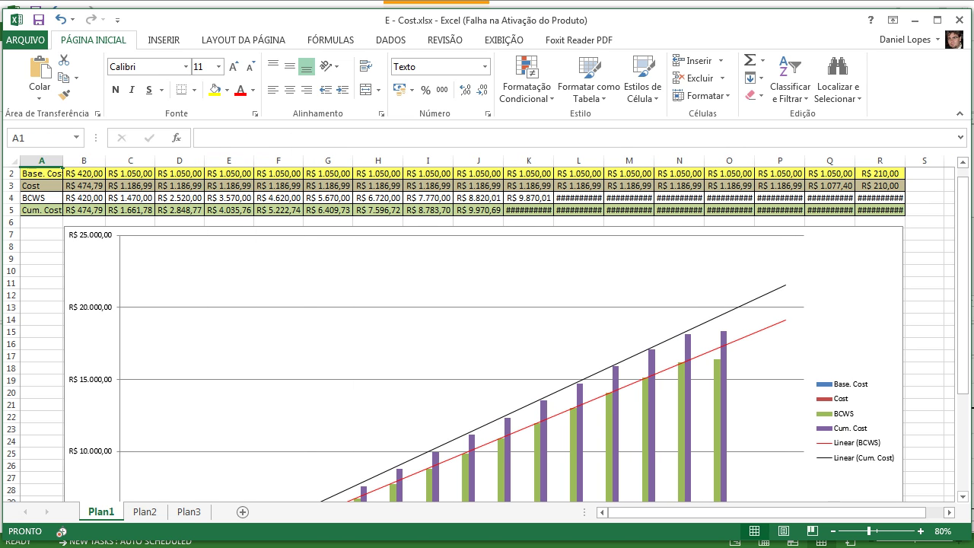
Step: Autofit columns K through R so the cost values for 29 junho to 17 agosto are readable
double_click(554, 161)
double_click(609, 160)
double_click(661, 160)
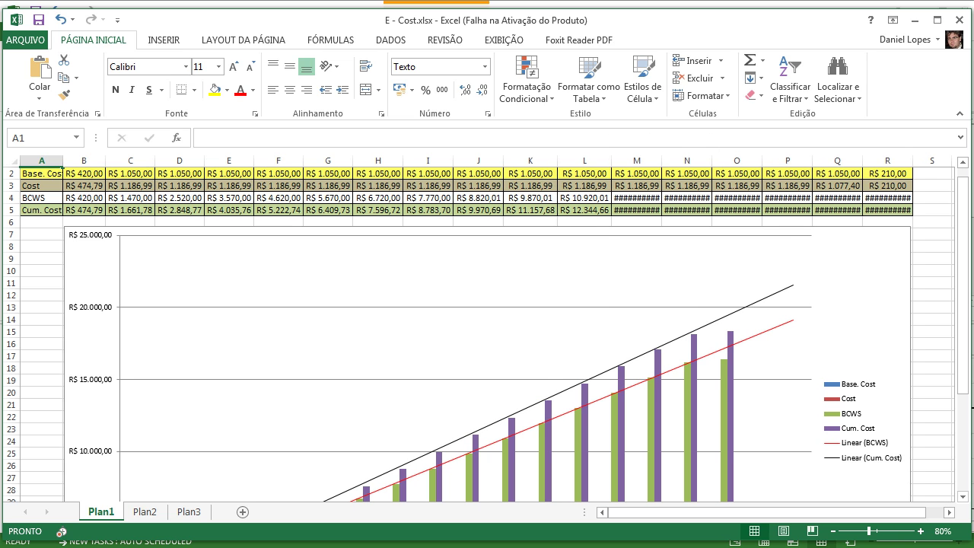
double_click(715, 161)
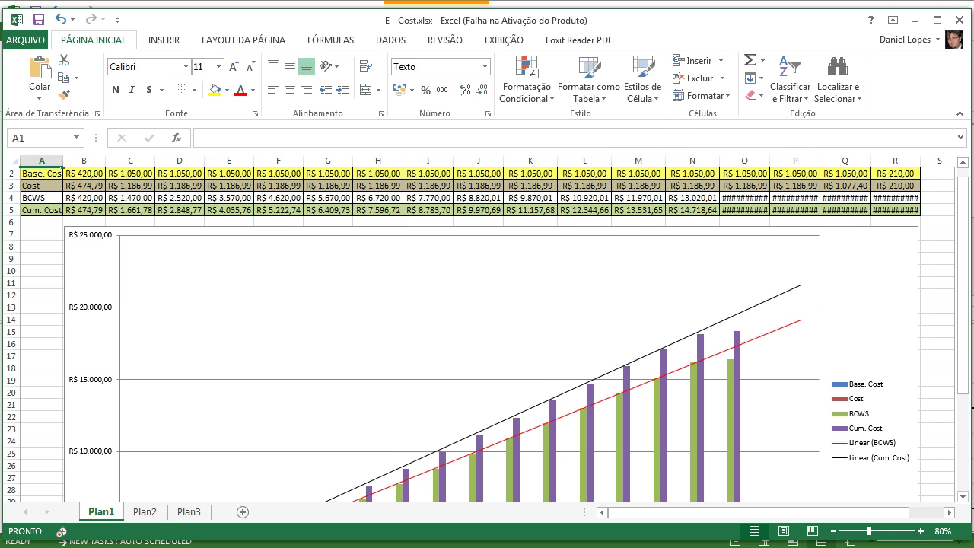
double_click(770, 161)
double_click(824, 160)
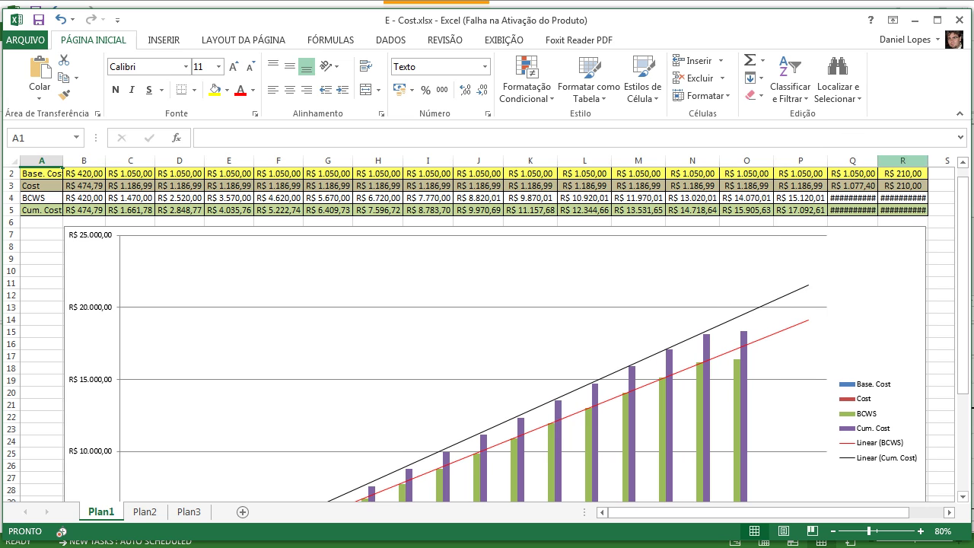
double_click(881, 161)
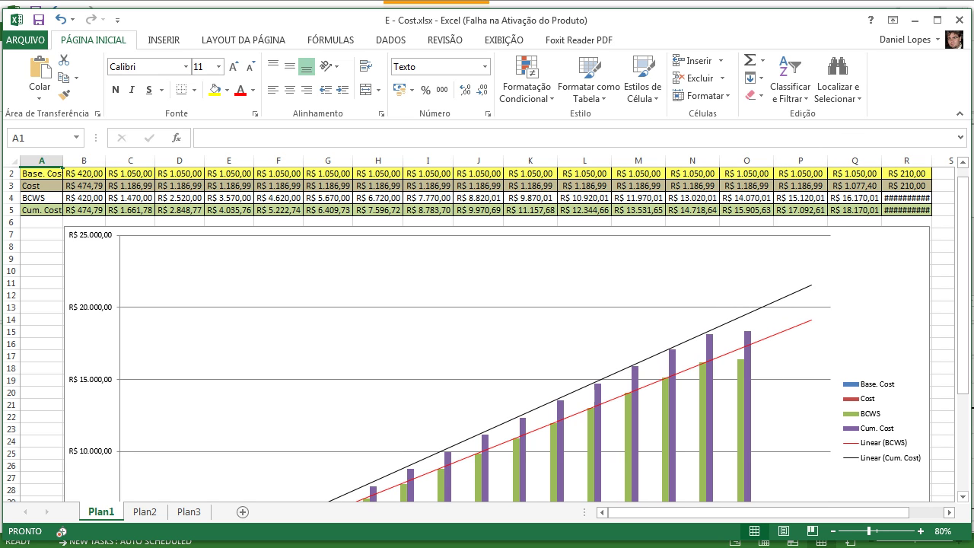
double_click(932, 161)
left_click_drag(964, 273, 963, 268)
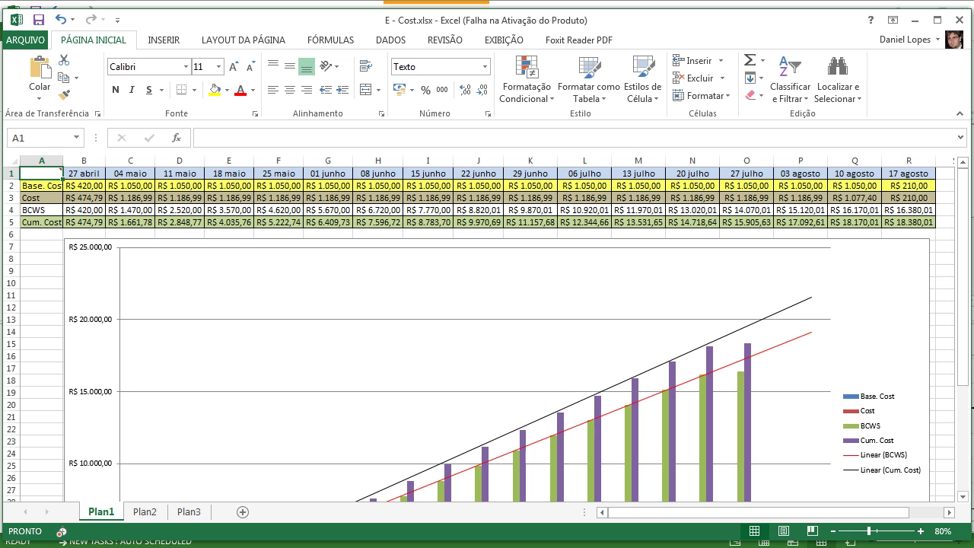
Step: Examine the cost chart, comparing the BCWS and Cum. Cost bars and trendlines across the dates, and close the workbook
left_click_drag(963, 268, 963, 373)
scroll(837, 259, "up", 1)
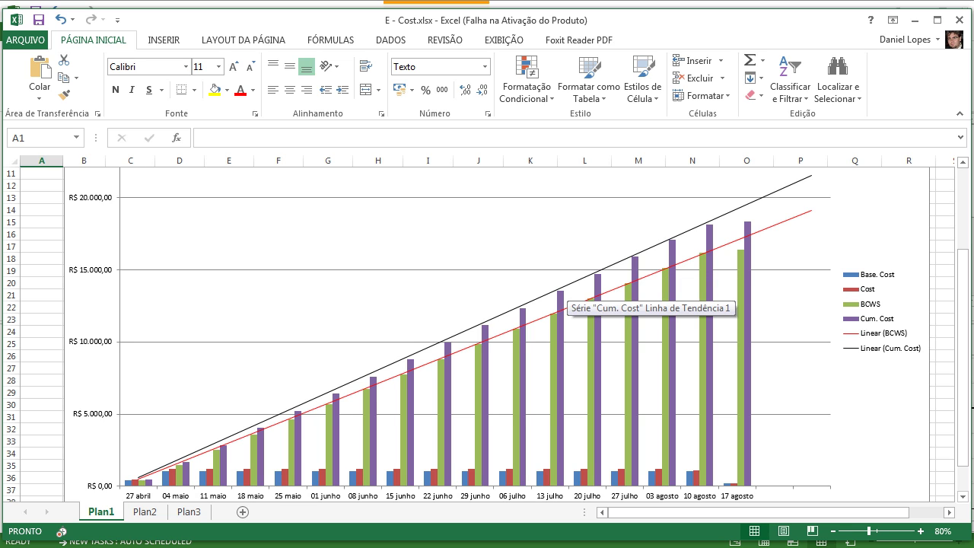
left_click_drag(962, 386, 963, 360)
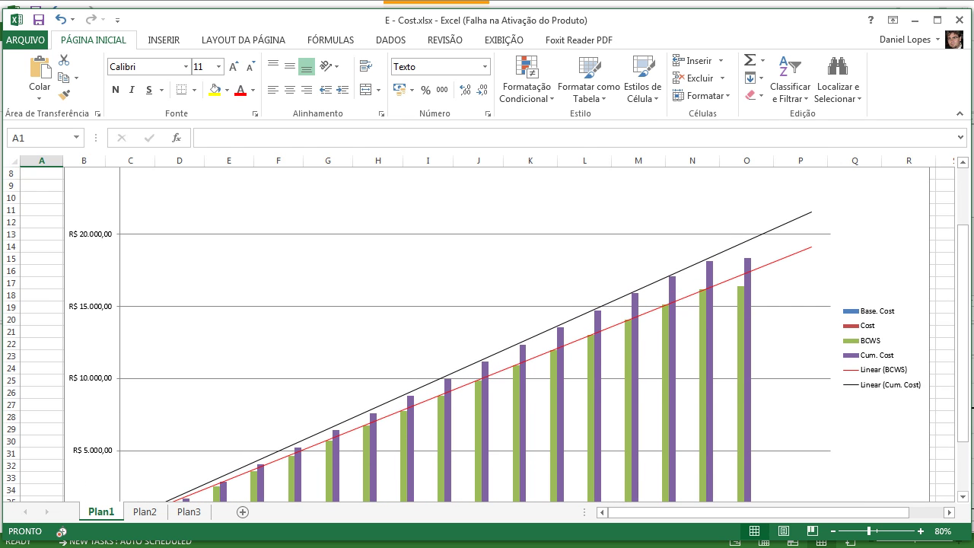
mouse_move(963, 289)
left_mouse_down()
mouse_move(962, 338)
mouse_move(962, 298)
left_mouse_up()
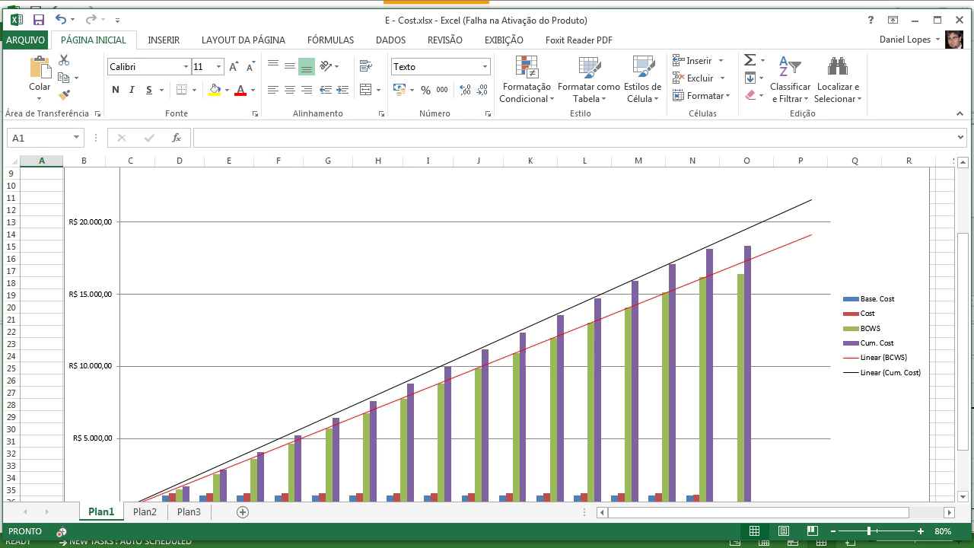
left_click(937, 20)
left_click_drag(475, 137, 492, 18)
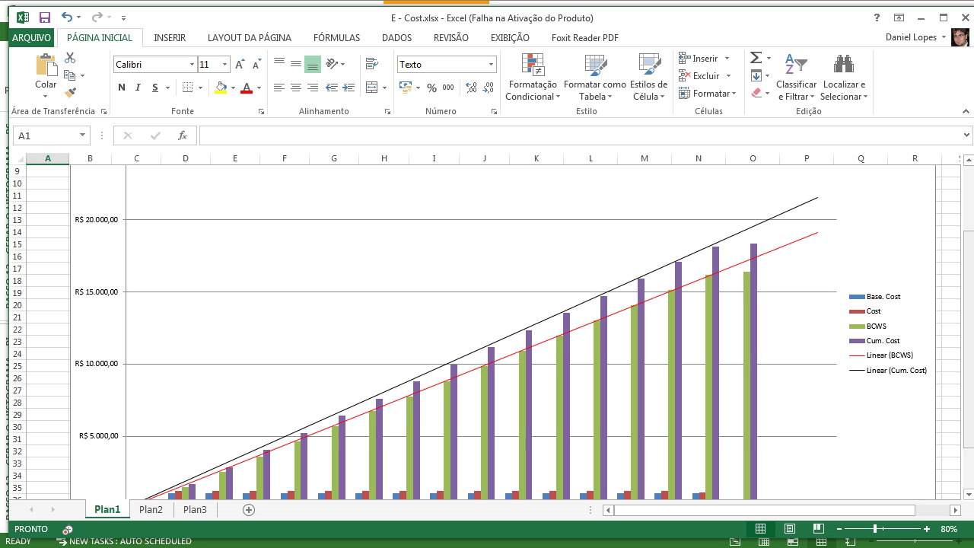
left_click_drag(969, 278, 968, 310)
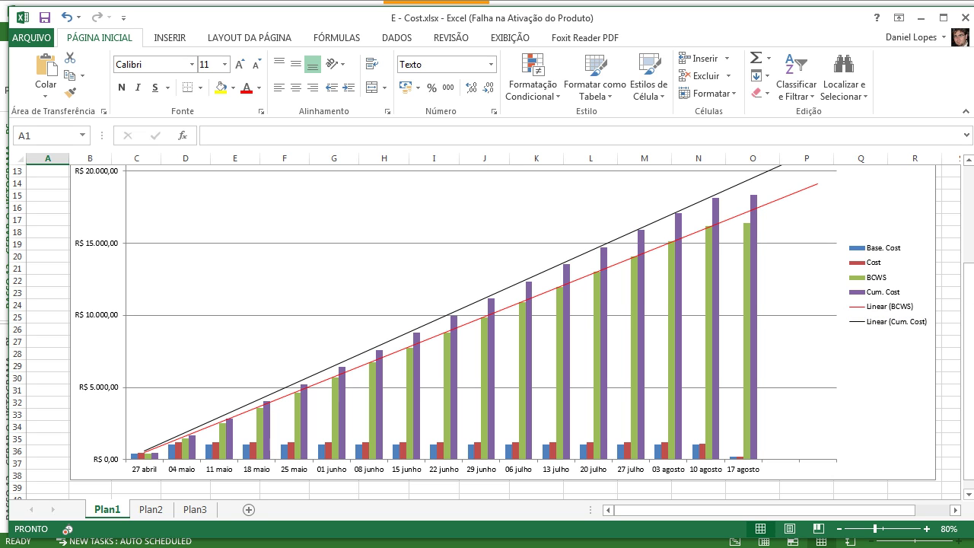
mouse_move(754, 266)
left_click_drag(968, 305, 968, 219)
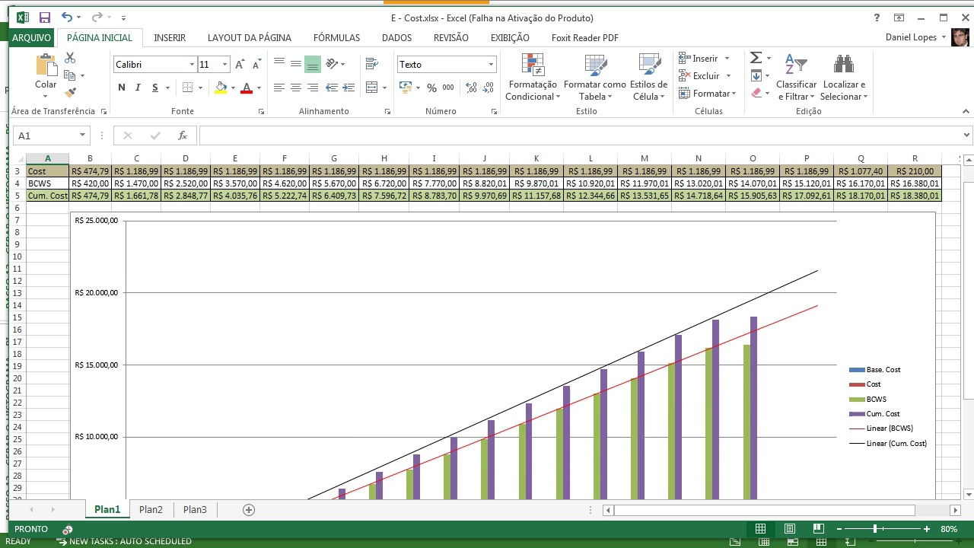
left_click(965, 17)
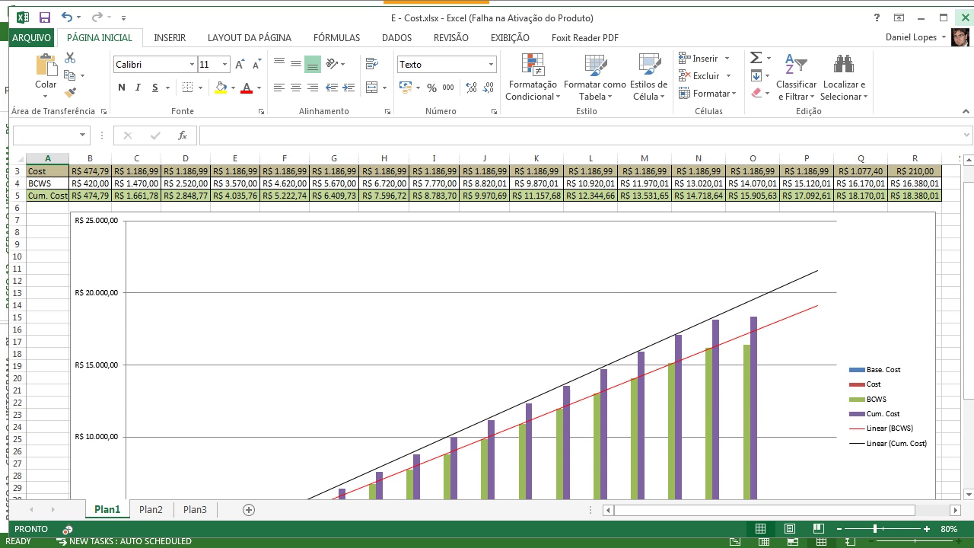
left_click(486, 301)
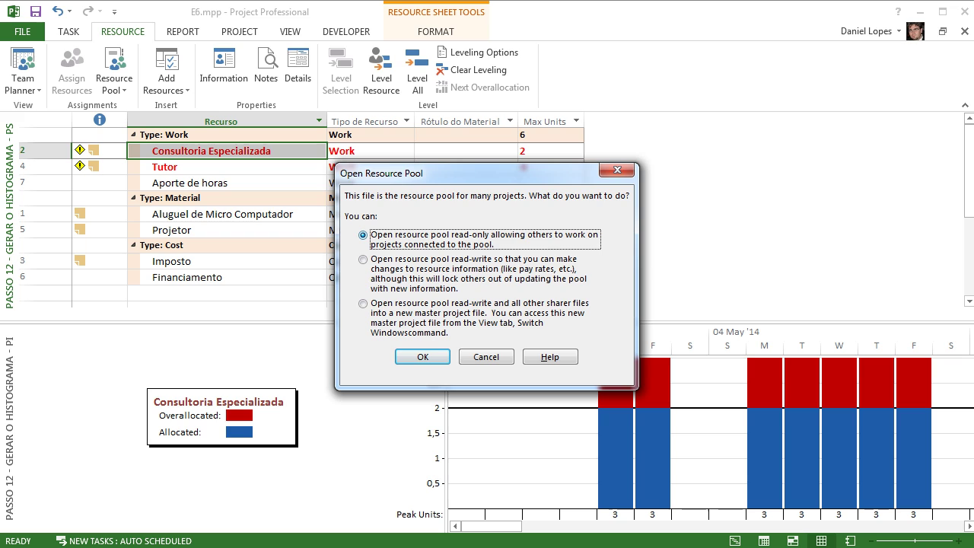
Step: Review the three resource pool opening modes and open E6 - Pool.mpp read-only, allowing others to work on connected projects
left_click(363, 259)
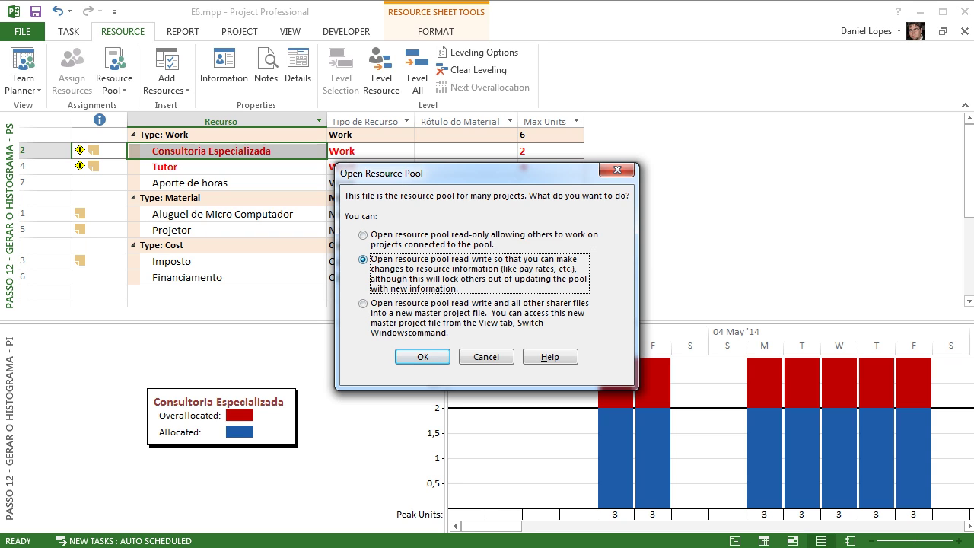
left_click(363, 303)
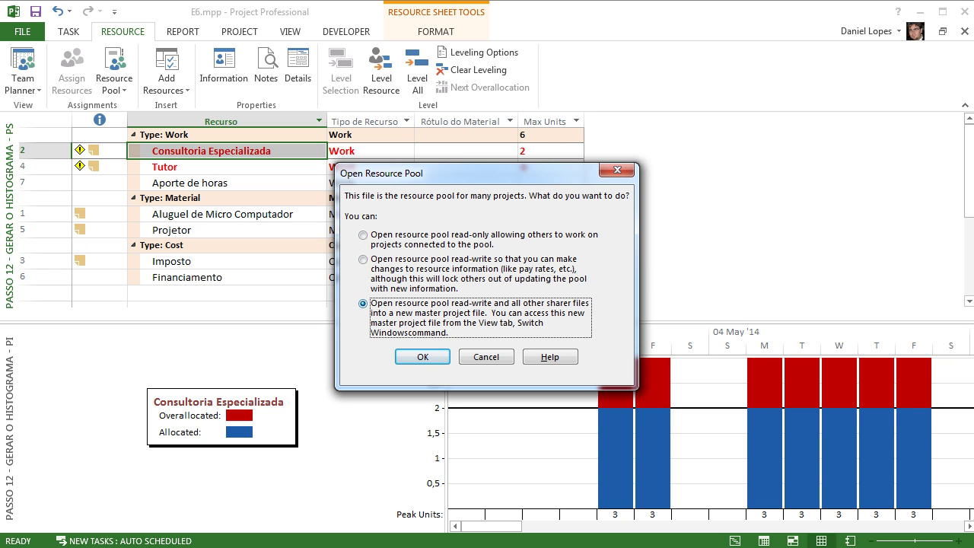
left_click(363, 235)
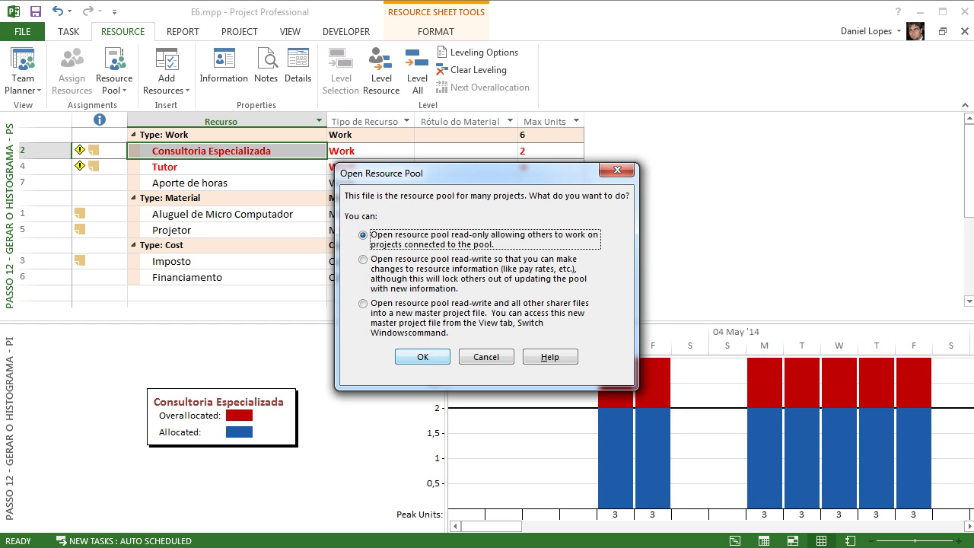
left_click(422, 356)
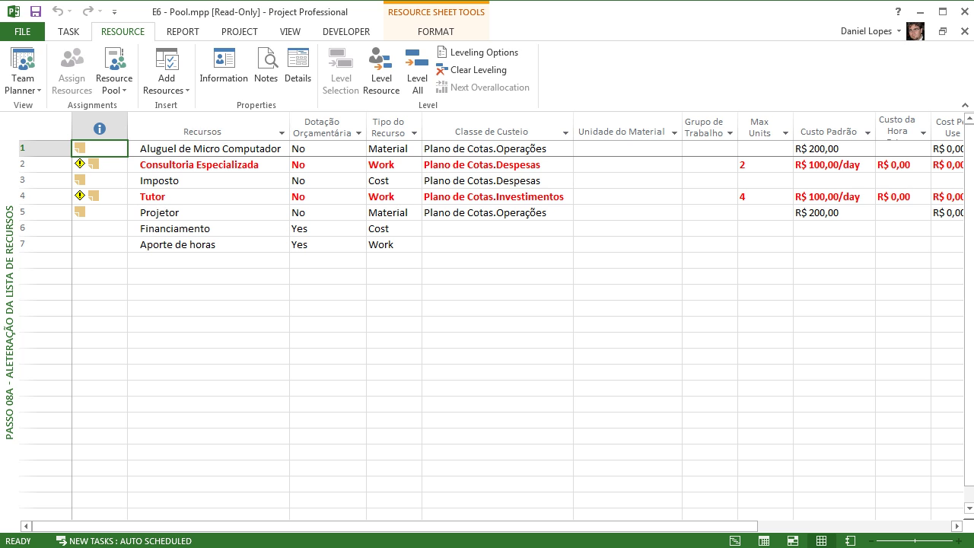
Step: Examine the pool's resource sharing settings, select the linked project file, and close them keeping Pool takes precedence
left_click(114, 83)
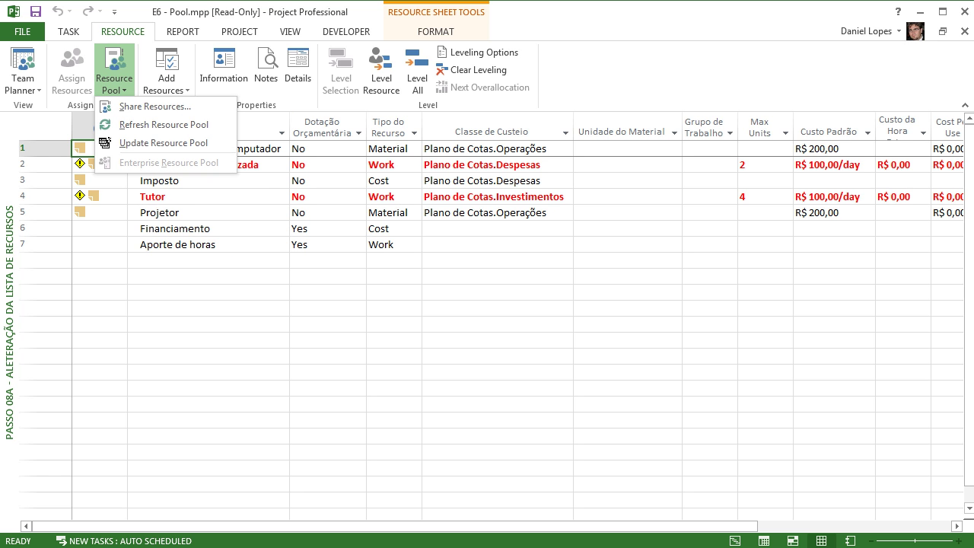
left_click(155, 106)
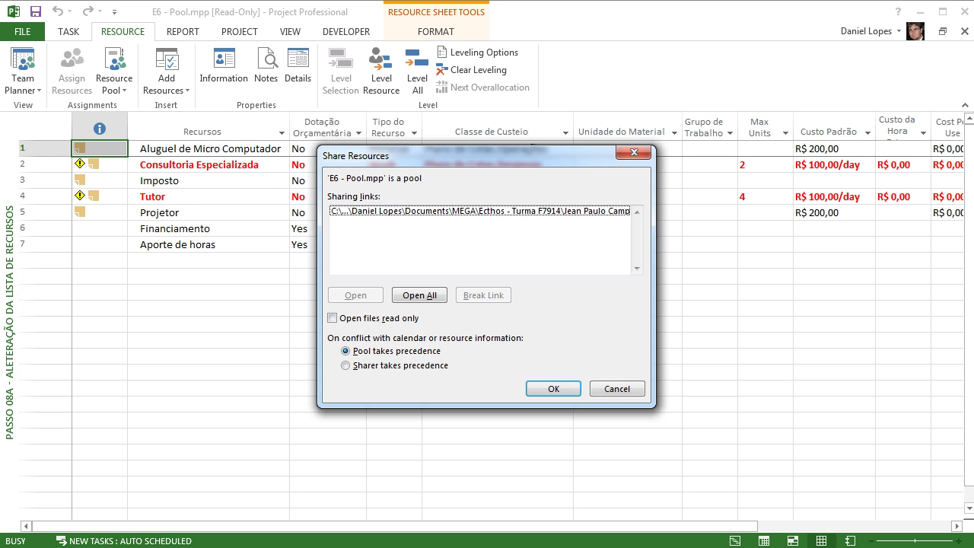
left_click(479, 212)
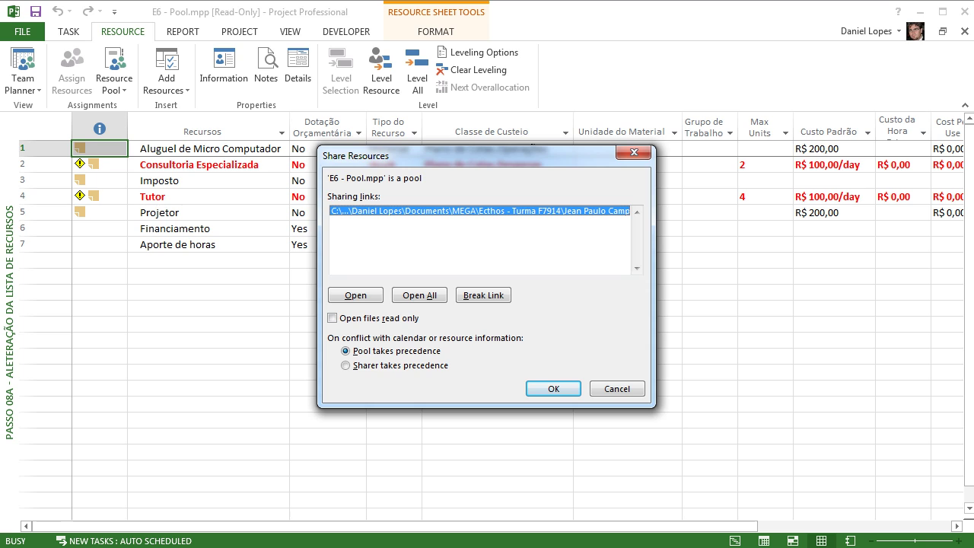
key("Return")
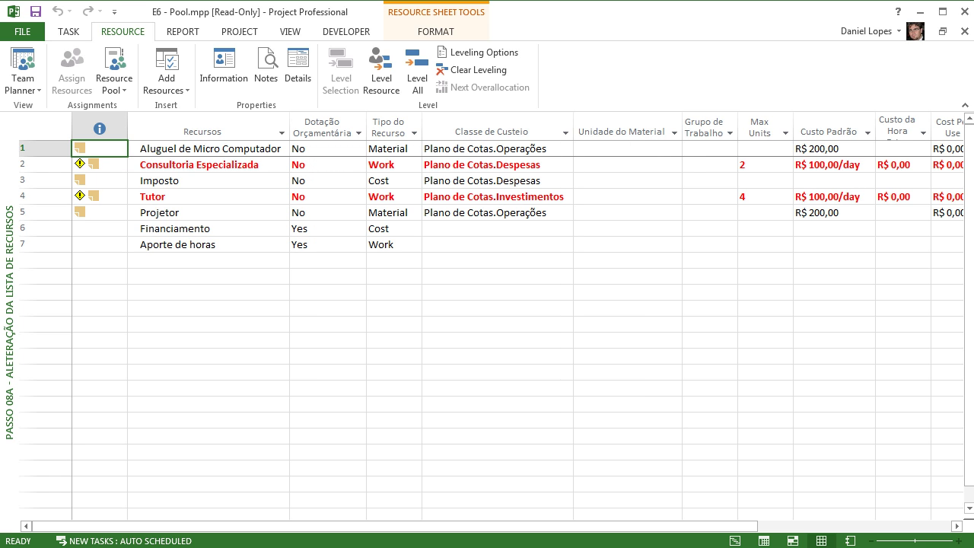
Step: Examine the Classe de Custeio assigned to the resources and the Plano de Cotas options for Financiamento, leaving its class blank
left_click(494, 149)
left_click(495, 181)
left_click(495, 212)
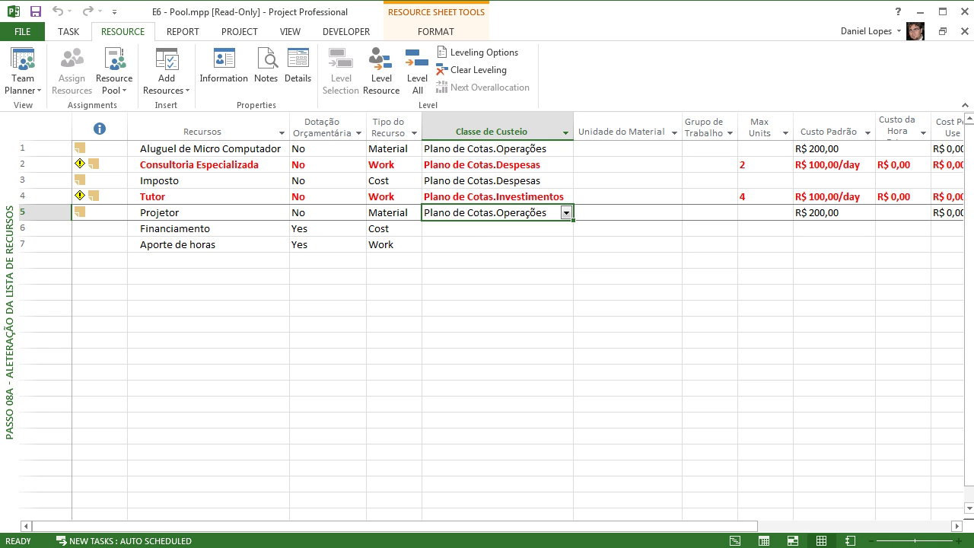
left_click(495, 228)
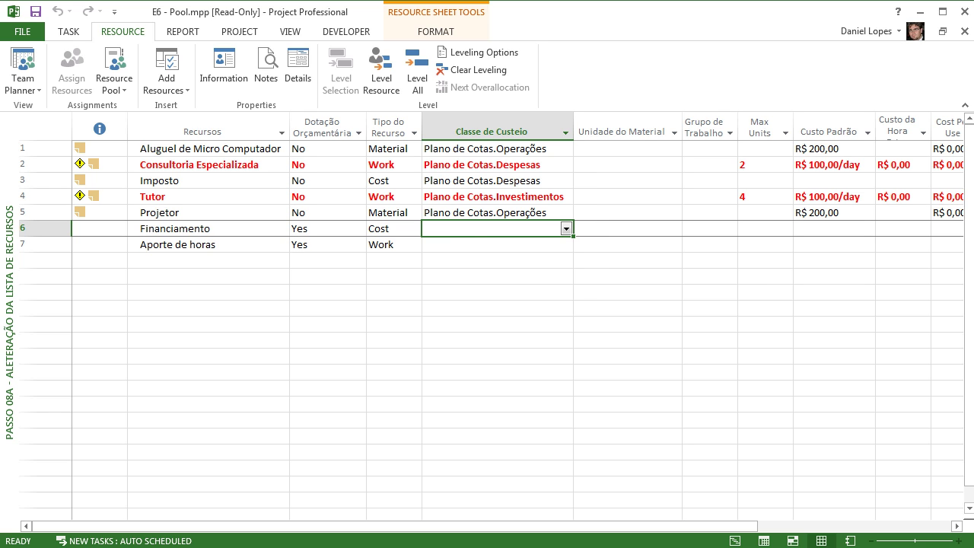
key("alt+Down")
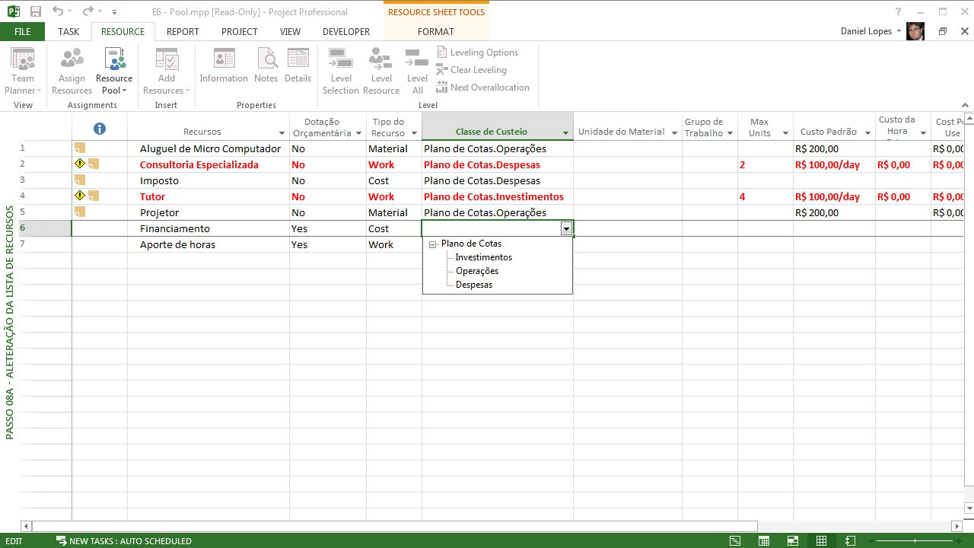
key("Escape")
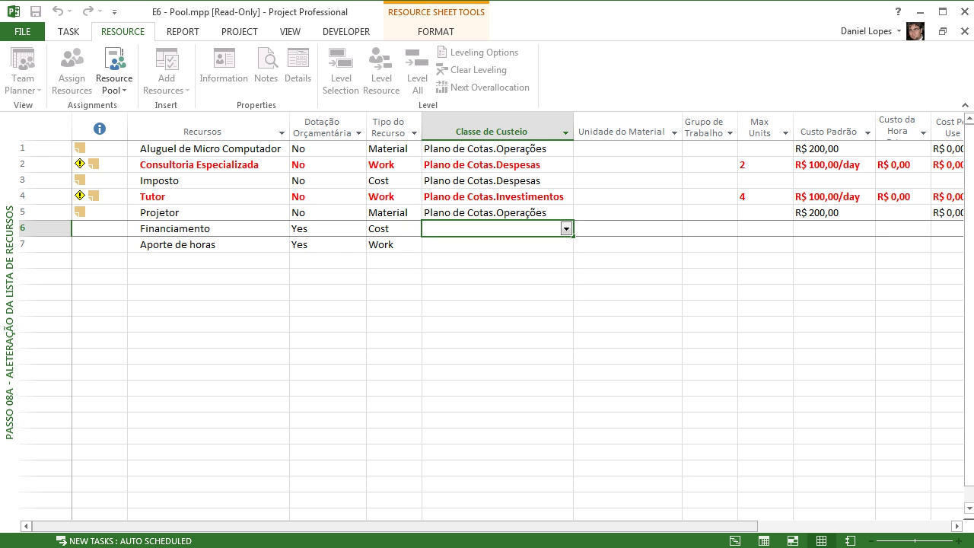
Step: Examine the Forma de Rateio options for Aluguel de Micro Computador, keep Prorated, and return to the E6.mpp histogram view
left_click_drag(395, 527, 589, 527)
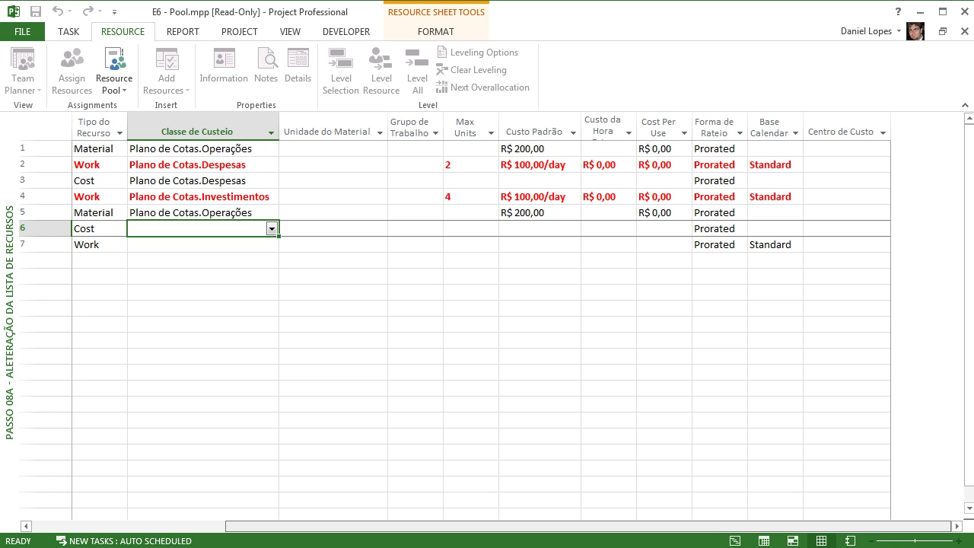
left_click(714, 149)
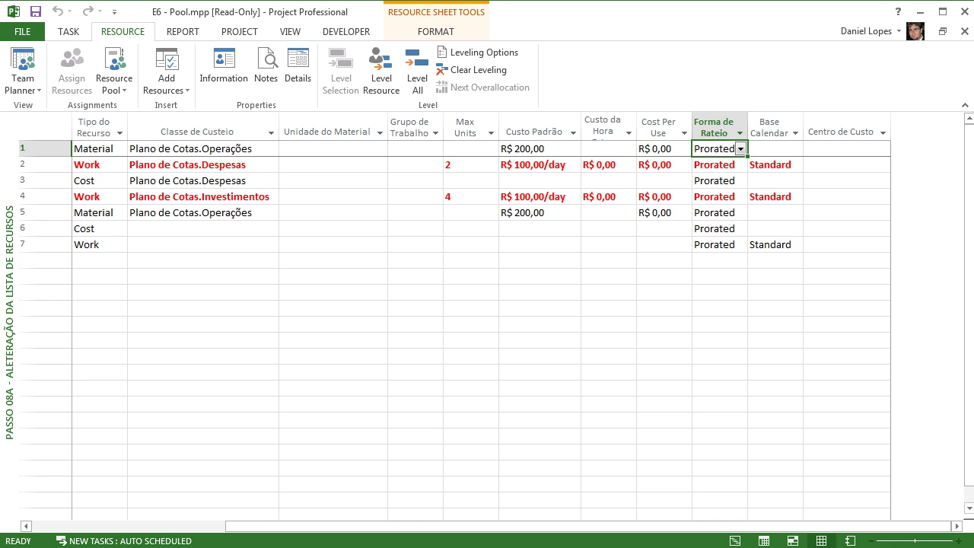
left_click(740, 149)
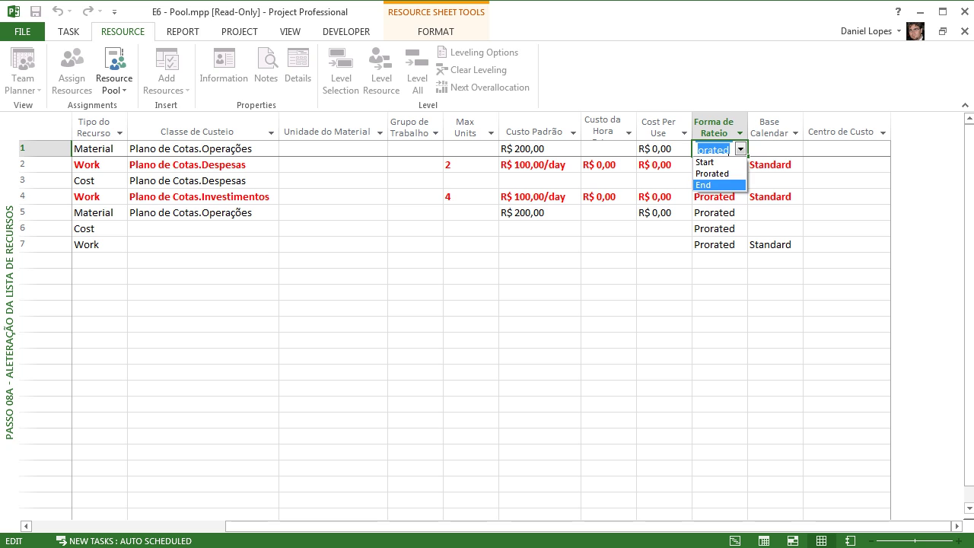
key("Up")
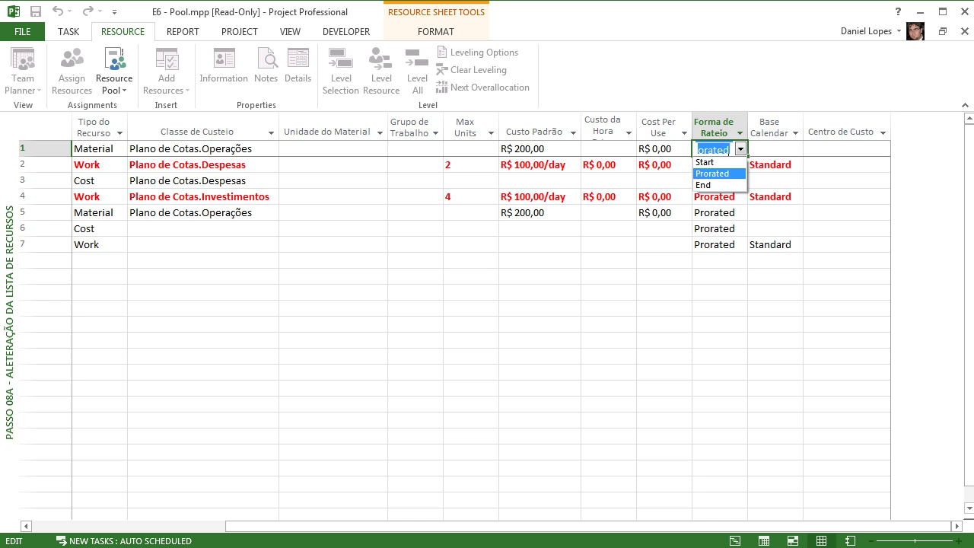
key("Return")
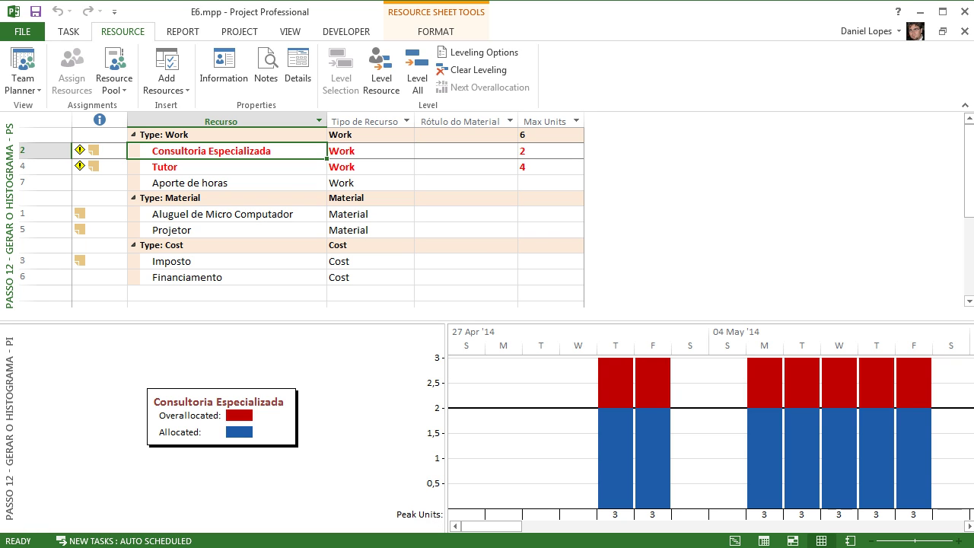
Step: Show the Passo 15 - Estimar os Custos view without the histogram pane and widen the Custo Base column to fit its values
right_click(10, 216)
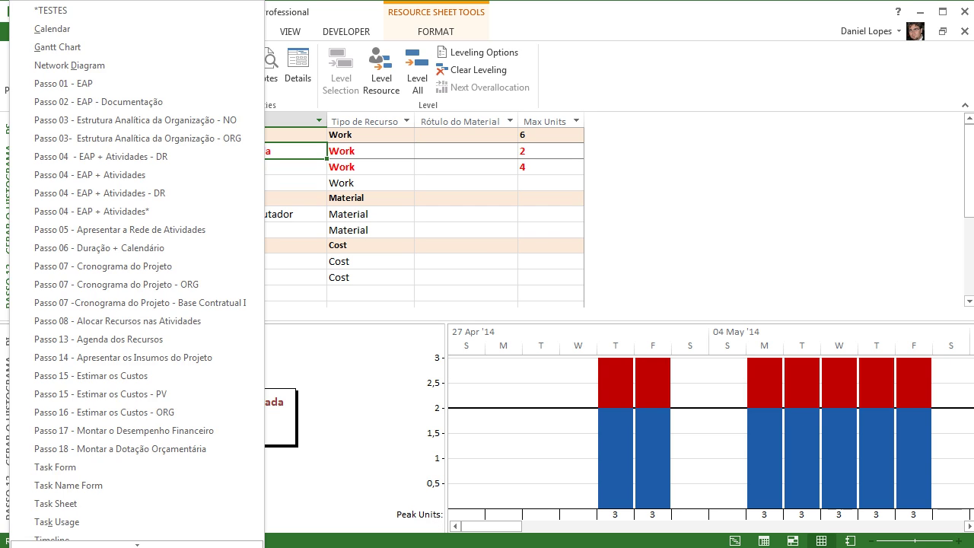
mouse_move(137, 544)
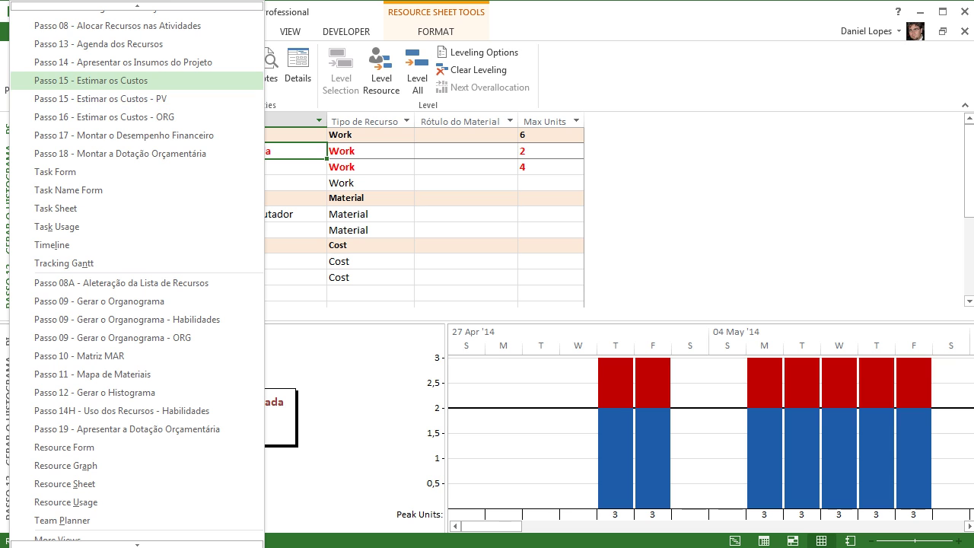
left_click(92, 80)
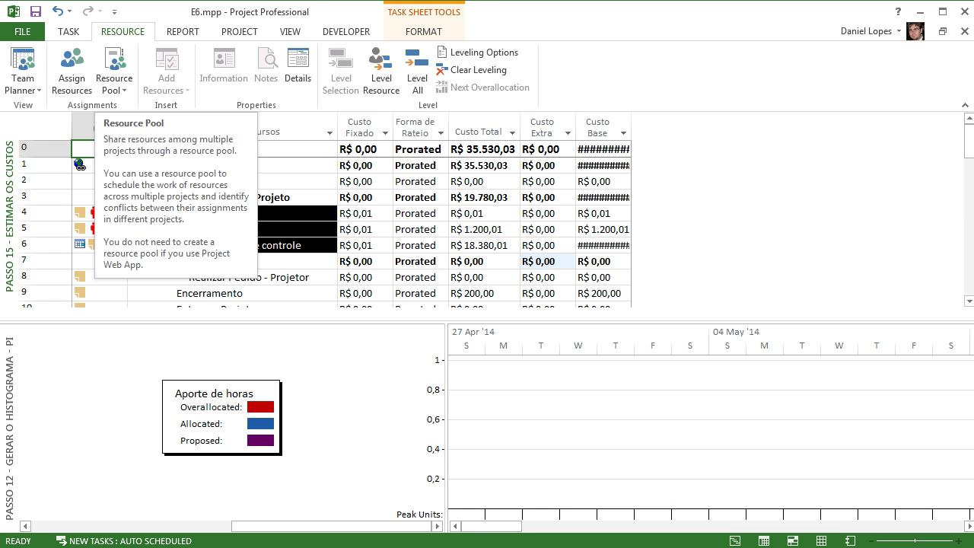
double_click(228, 322)
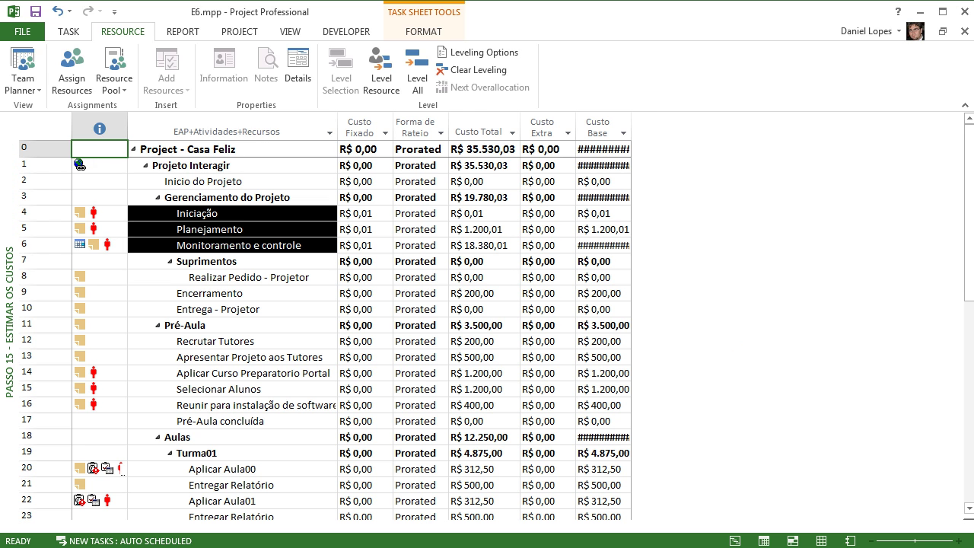
left_click_drag(631, 128, 652, 128)
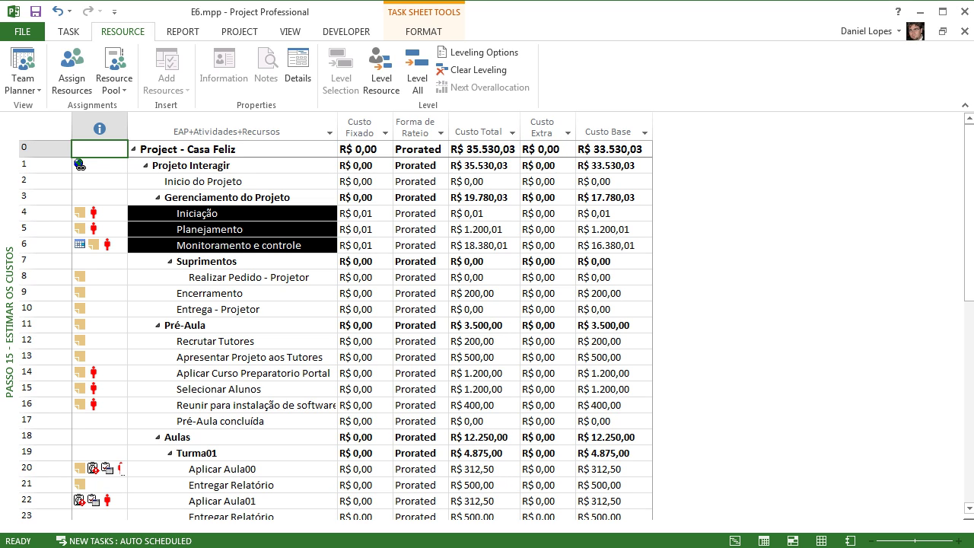
Step: Examine the Custo Fixado of Iniciação, Planejamento and Monitoramento e controle, and the Custo Base of Projeto Interagir
left_click_drag(365, 213, 365, 245)
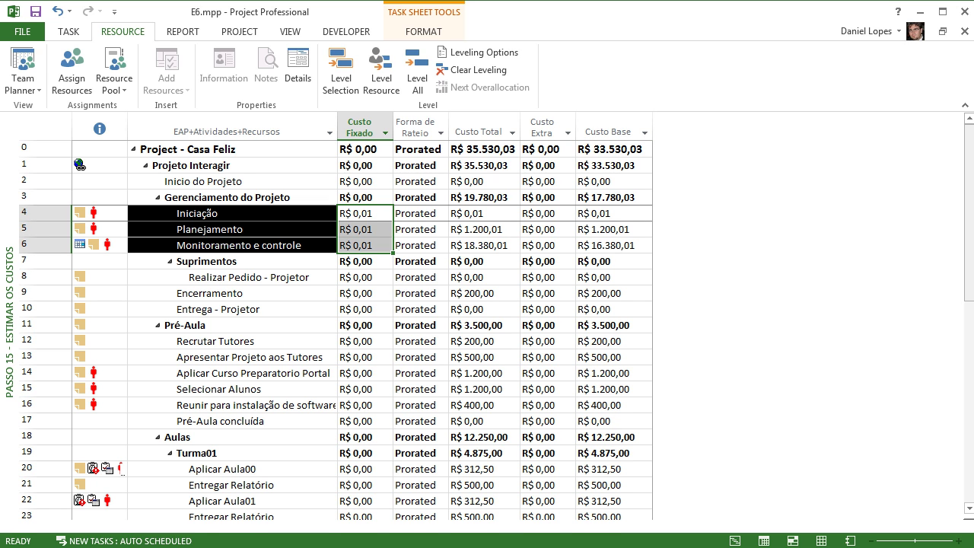
mouse_move(969, 213)
left_mouse_down()
mouse_move(969, 303)
mouse_move(969, 213)
left_mouse_up()
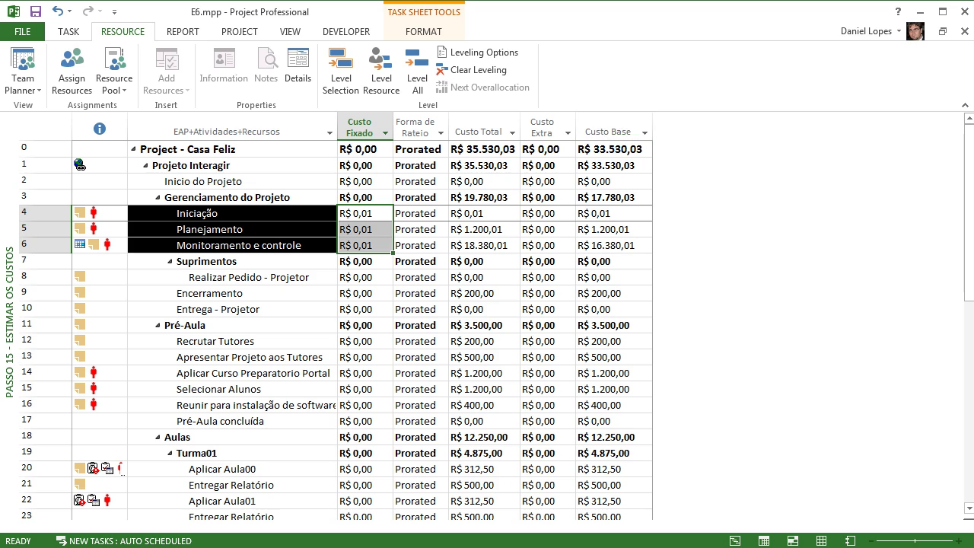
left_click(613, 165)
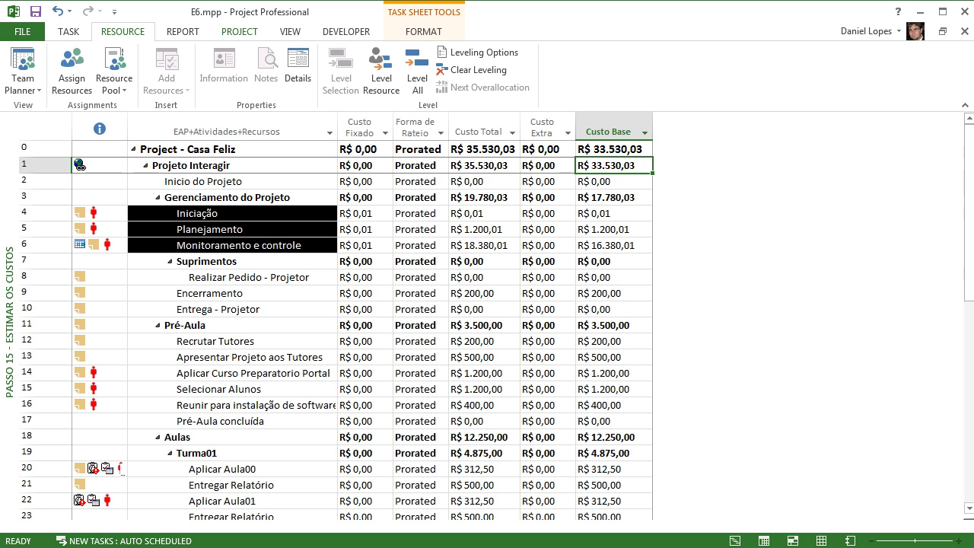
Step: Set the default Baseline for the entire project, overwriting its previously saved data
left_click(239, 31)
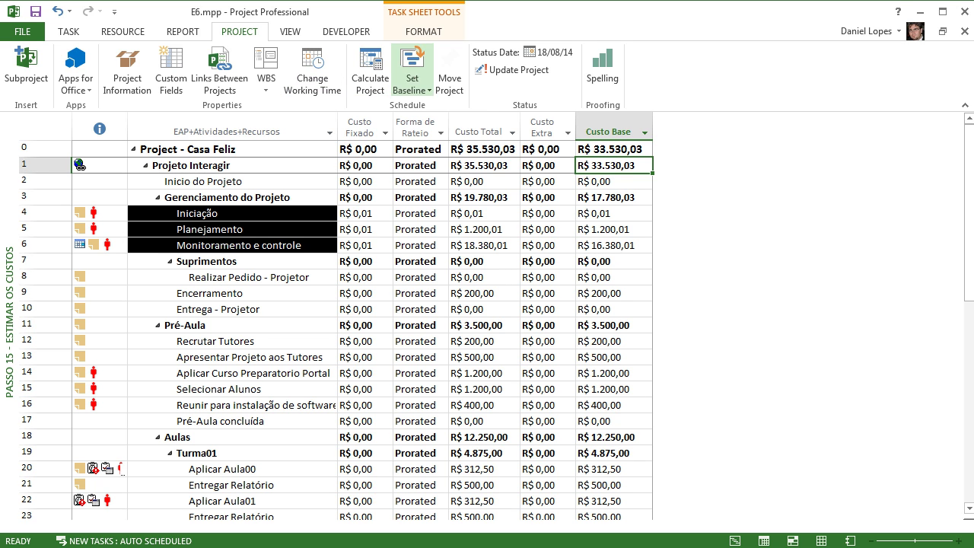
left_click(412, 89)
left_click(446, 105)
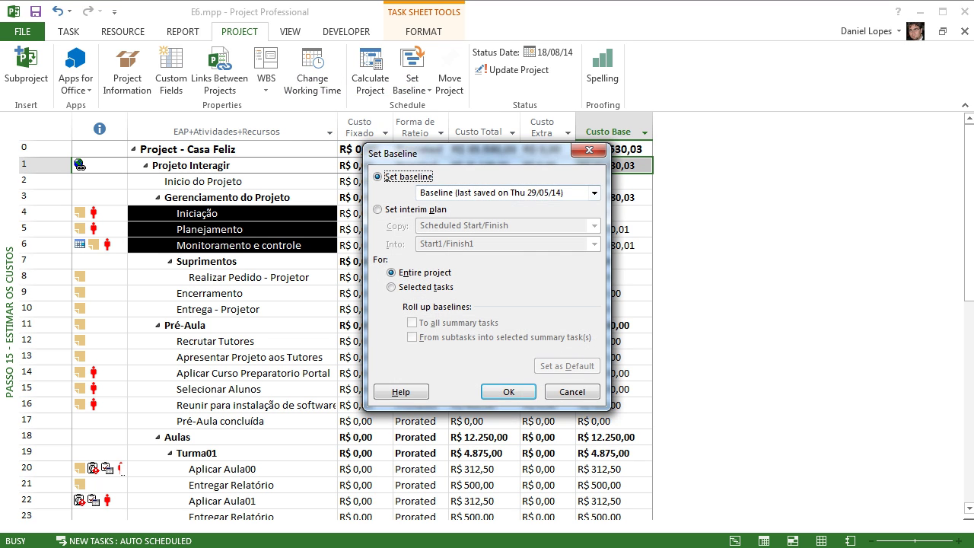
left_click_drag(457, 153, 337, 152)
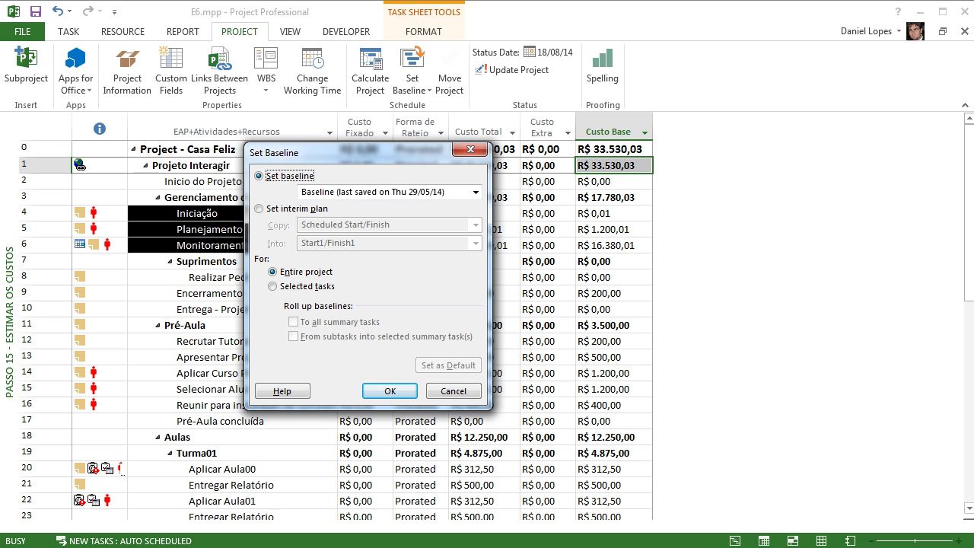
key("Return")
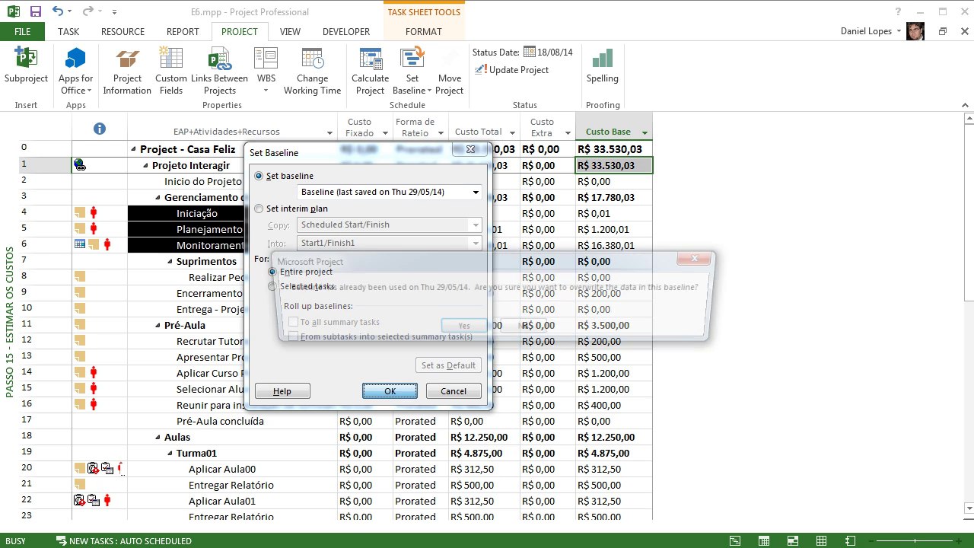
key("Return")
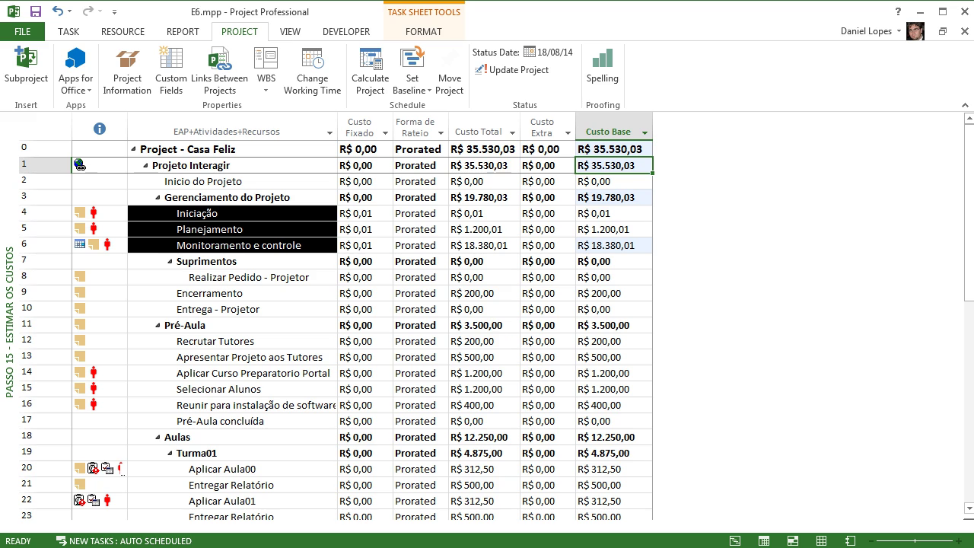
Step: Undo the baseline overwrite to check the Custo Base of Project - Casa Feliz, and redo it
left_click(613, 149)
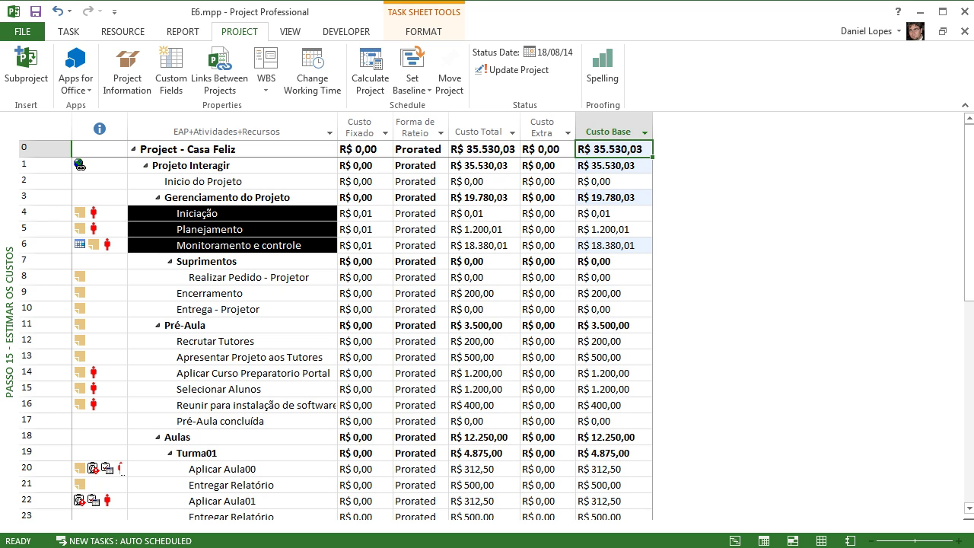
key("ctrl+z")
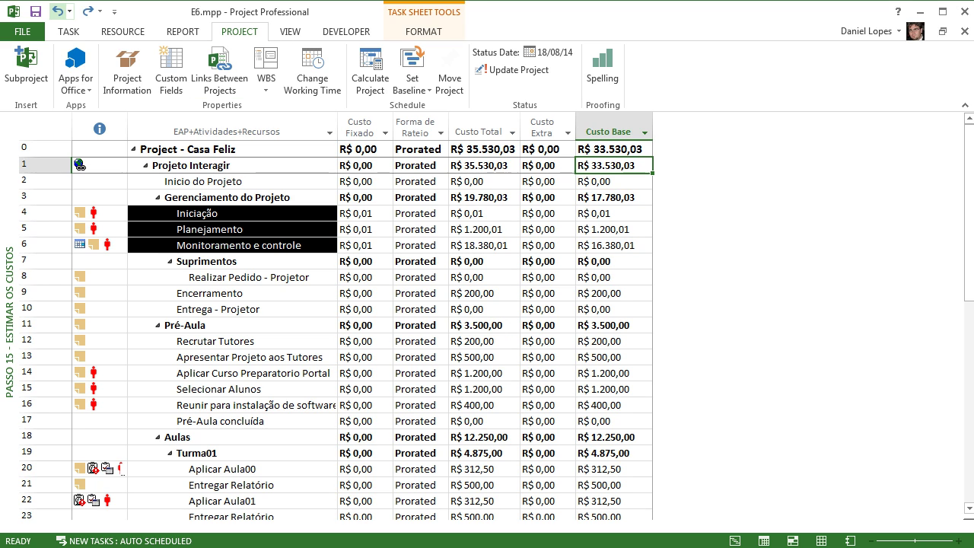
left_click(612, 149)
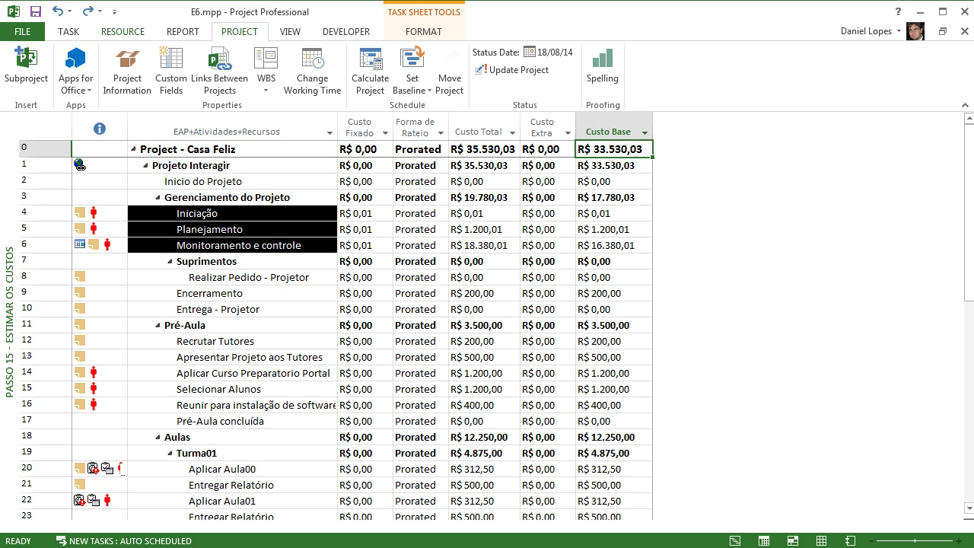
key("ctrl+y")
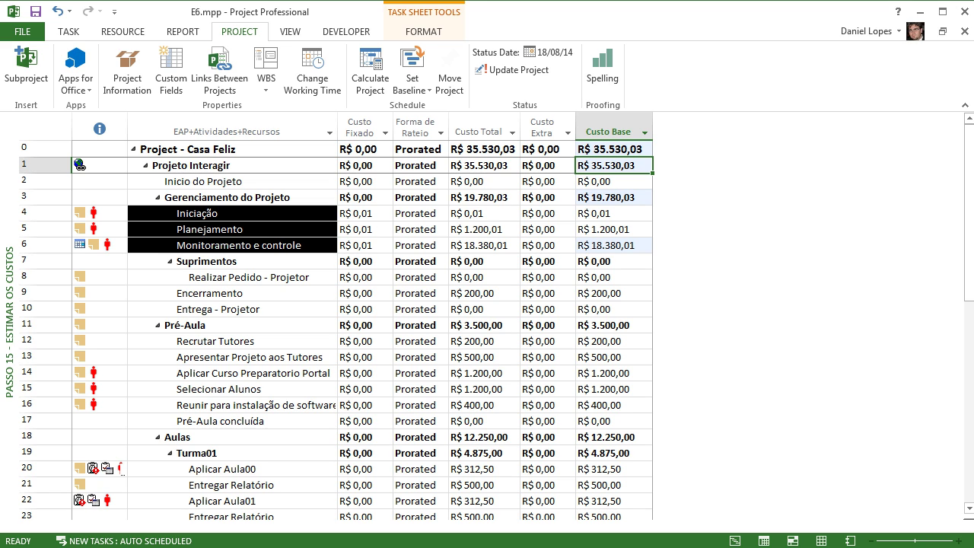
Step: Compare the Custo Total and Custo Base columns, including the Project - Casa Feliz row and its Custo Extra
left_click(478, 128)
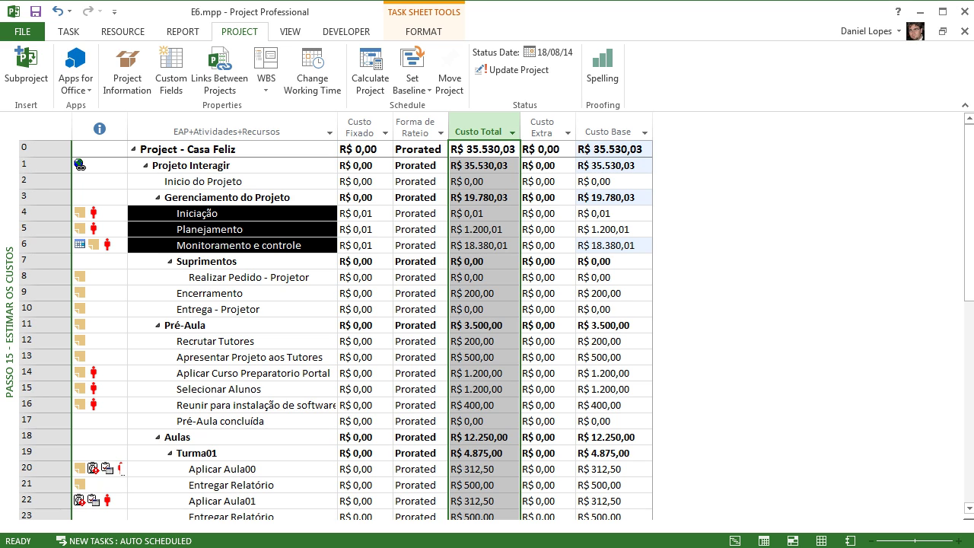
left_click(608, 128)
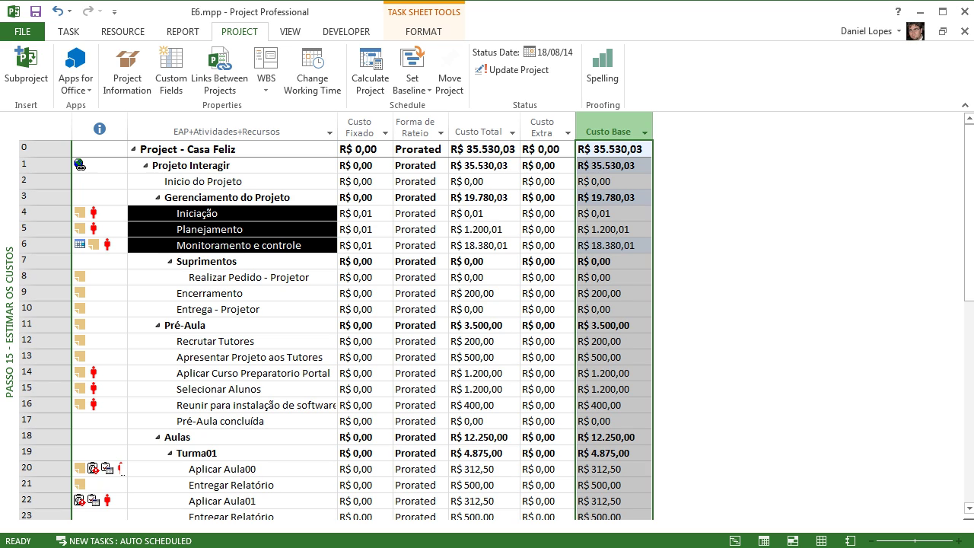
left_click(614, 149)
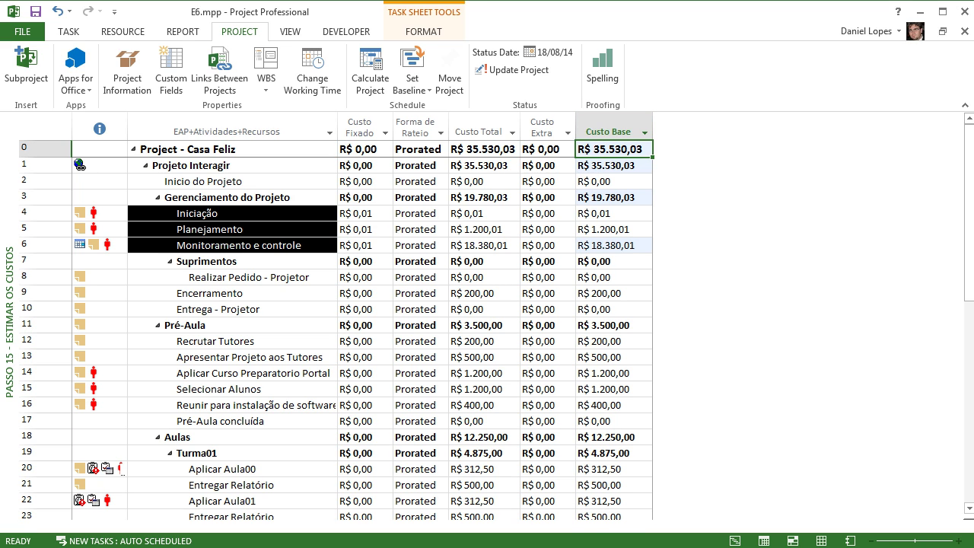
left_click(484, 149)
left_click(614, 149)
left_click(483, 149)
left_click_drag(544, 149, 609, 149)
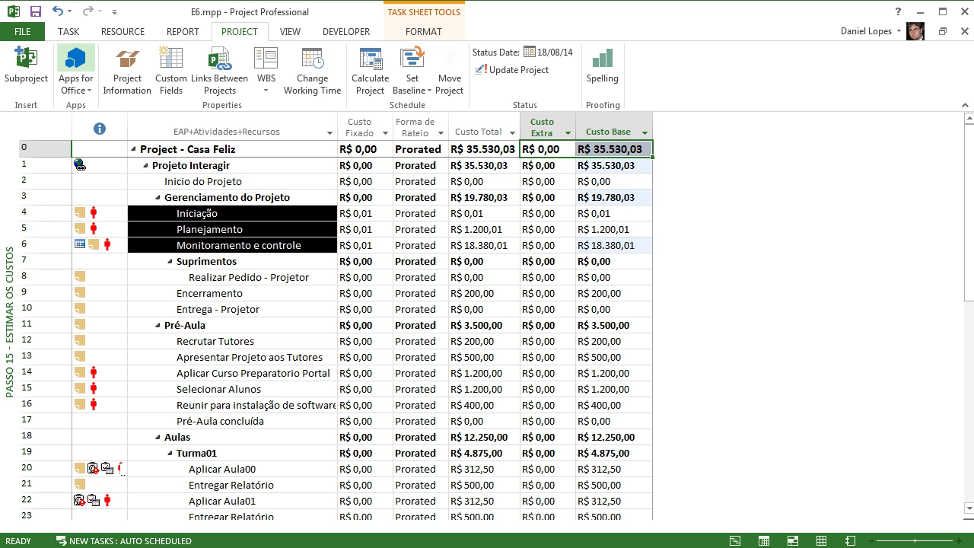
Step: Undo the baseline overwrite and compare the Custo Base column with Custo Total
left_click(57, 11)
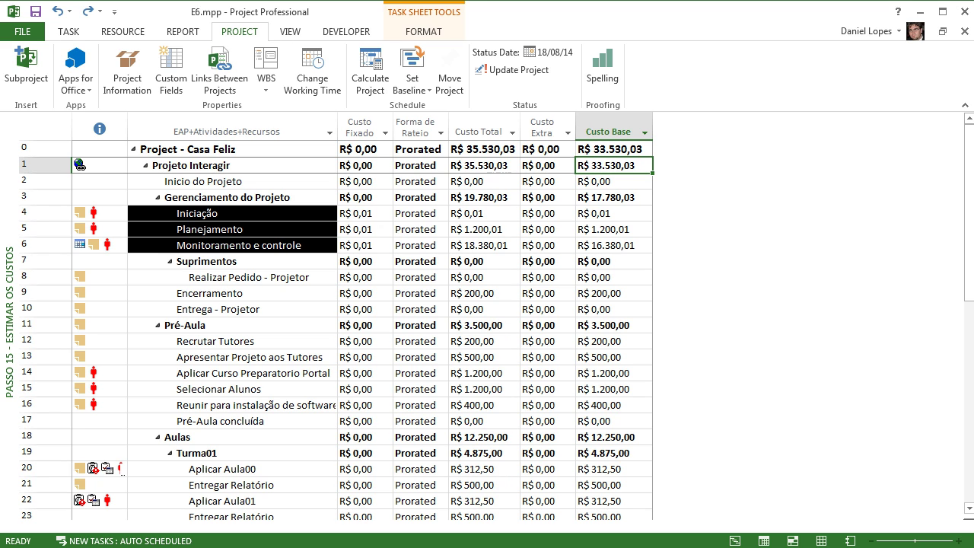
left_click(608, 131)
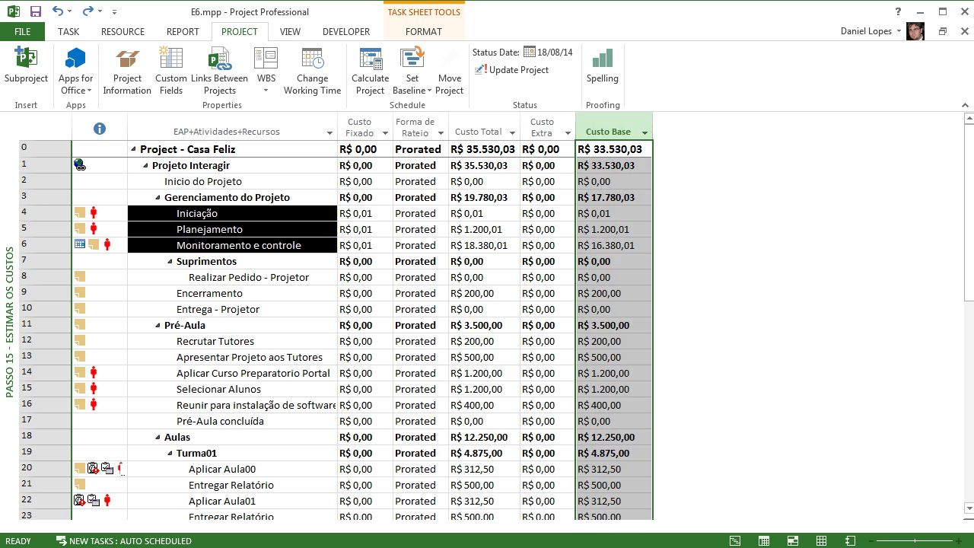
left_click(478, 131)
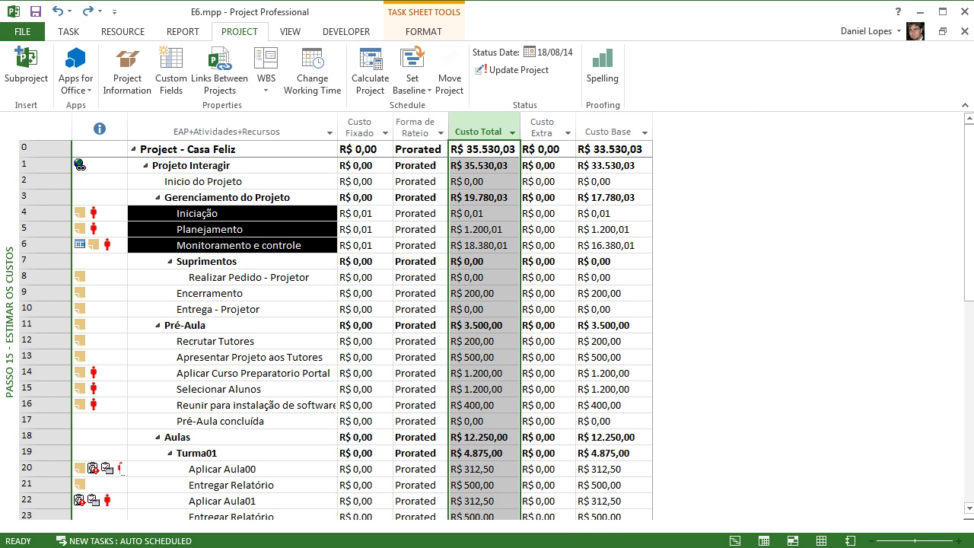
left_click(608, 131)
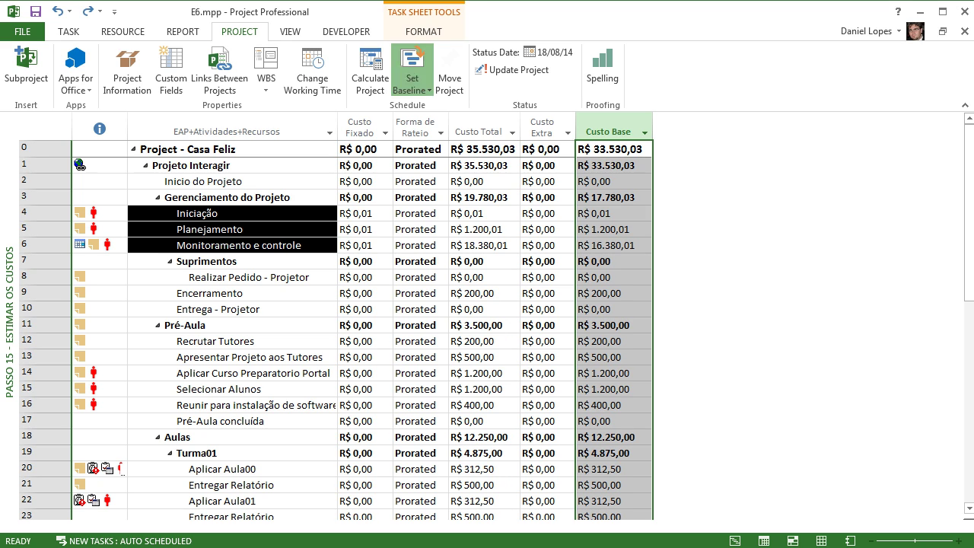
Step: Examine the list of baselines available for saving the project, up to Baseline 10, and cancel without setting one
left_click(412, 76)
left_click(443, 107)
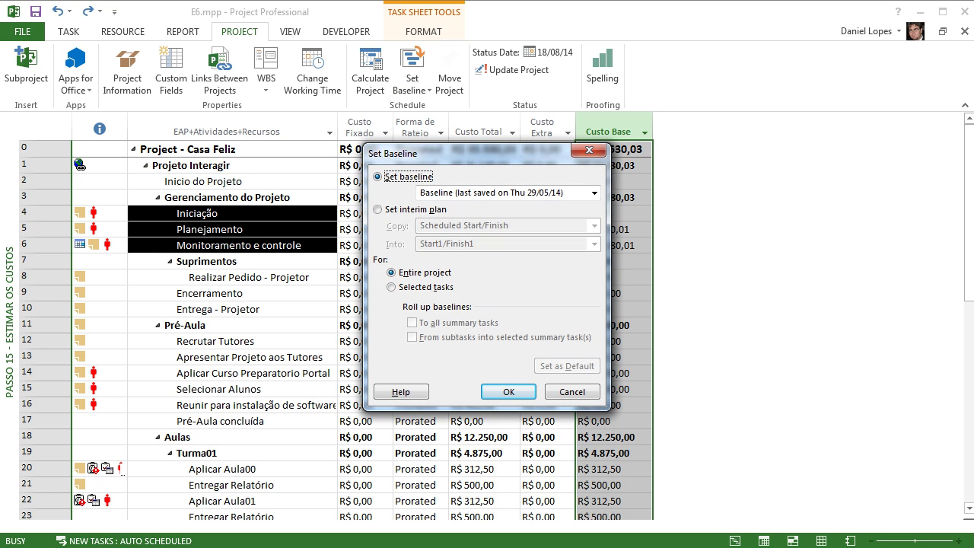
left_click(594, 193)
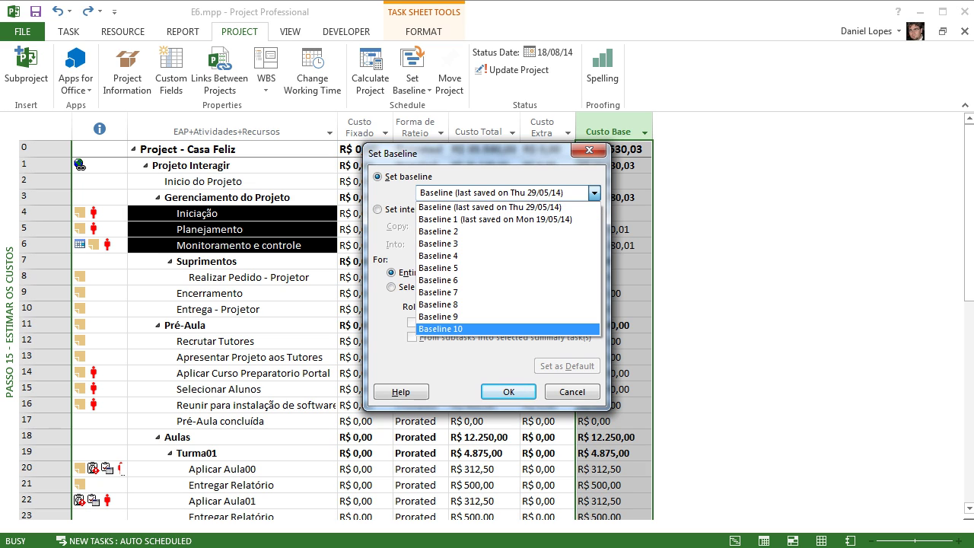
left_click(572, 392)
left_click(572, 392)
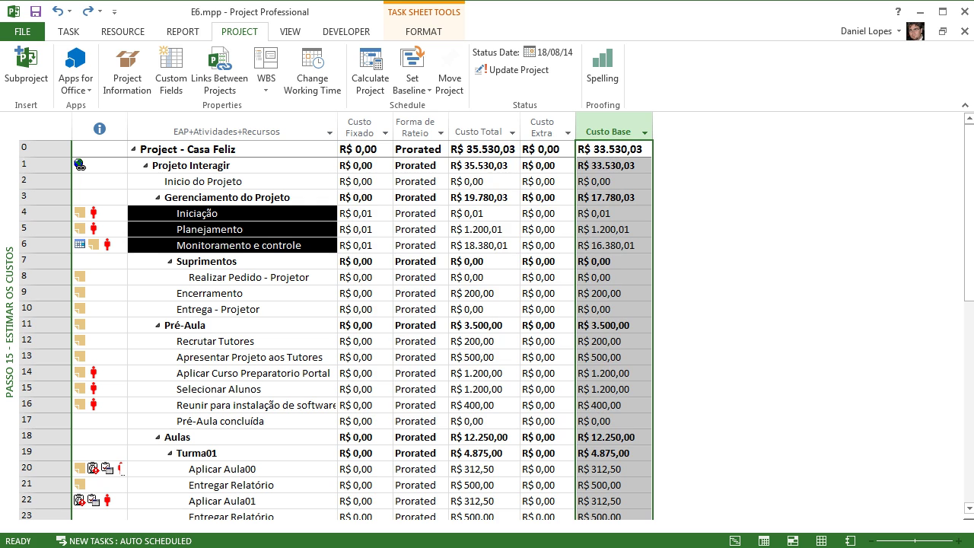
Step: Insert a new column named baseline cost1 before Custo Base
right_click(635, 127)
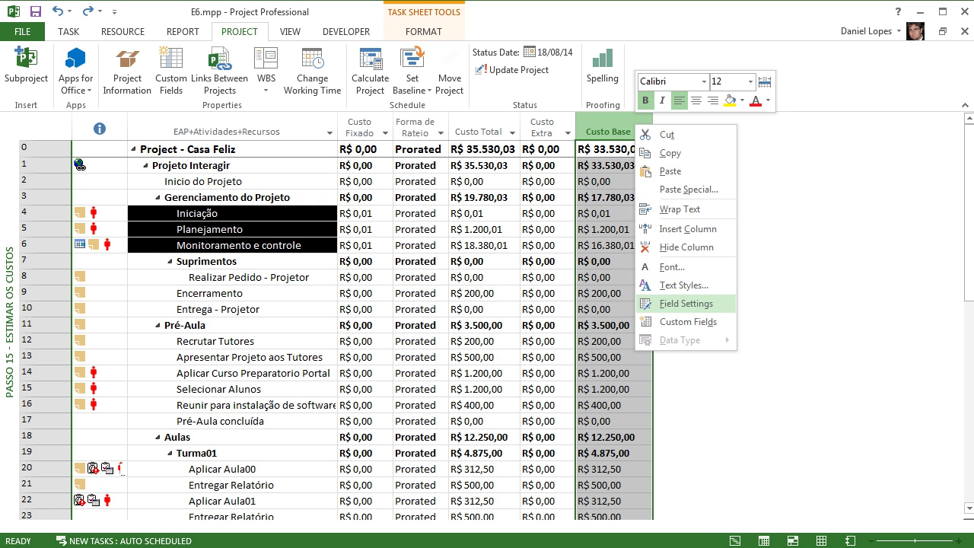
left_click(687, 228)
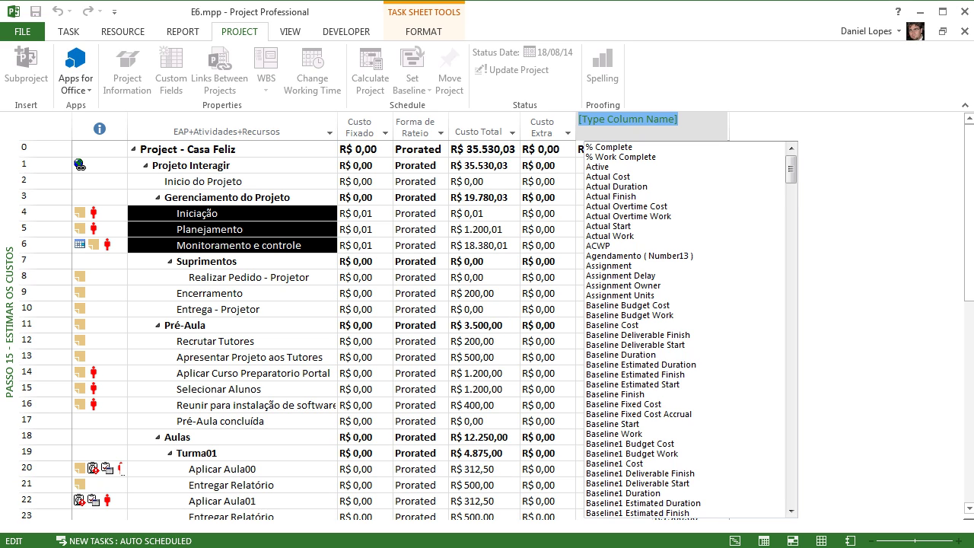
type("baseli")
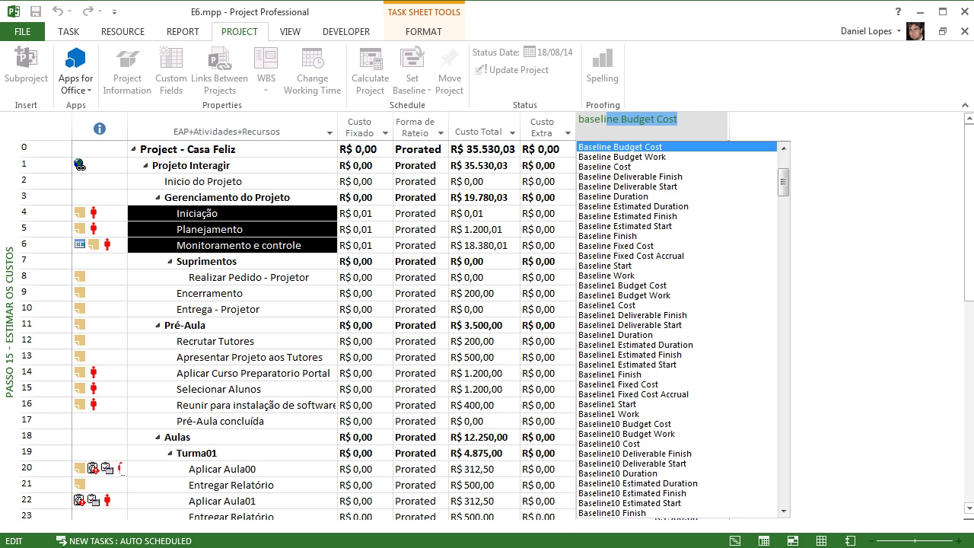
type("ne co")
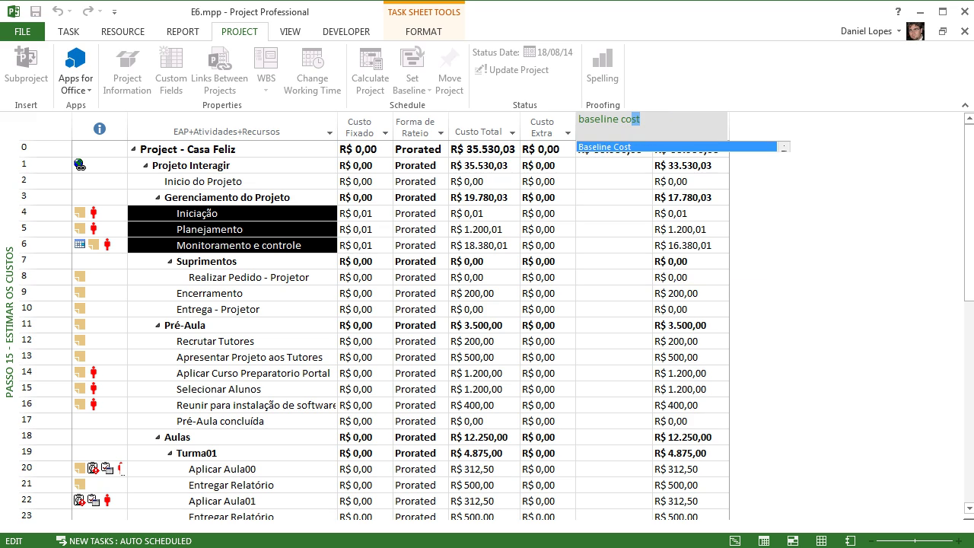
type("st1")
key("Return")
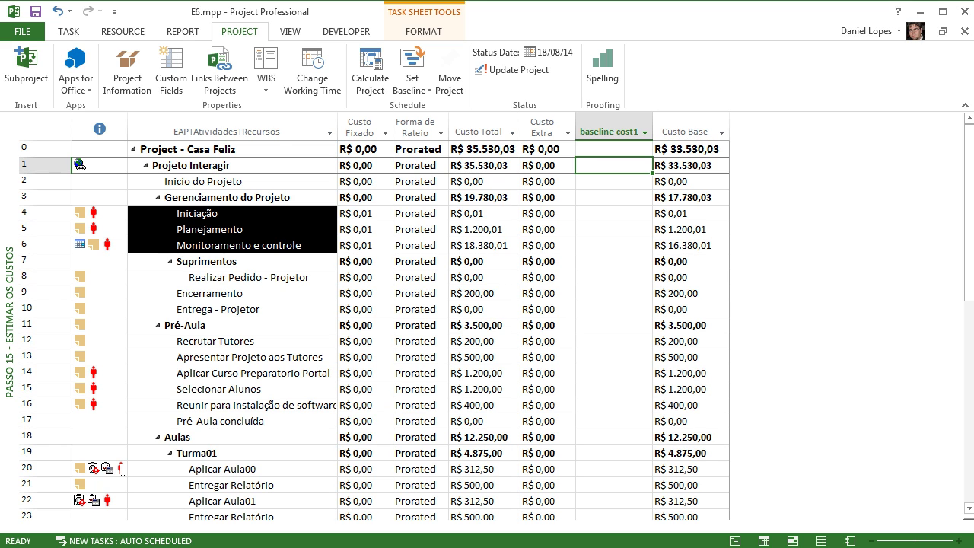
Step: Copy Baseline into Baseline3 as an interim plan for the entire project
left_click(614, 149)
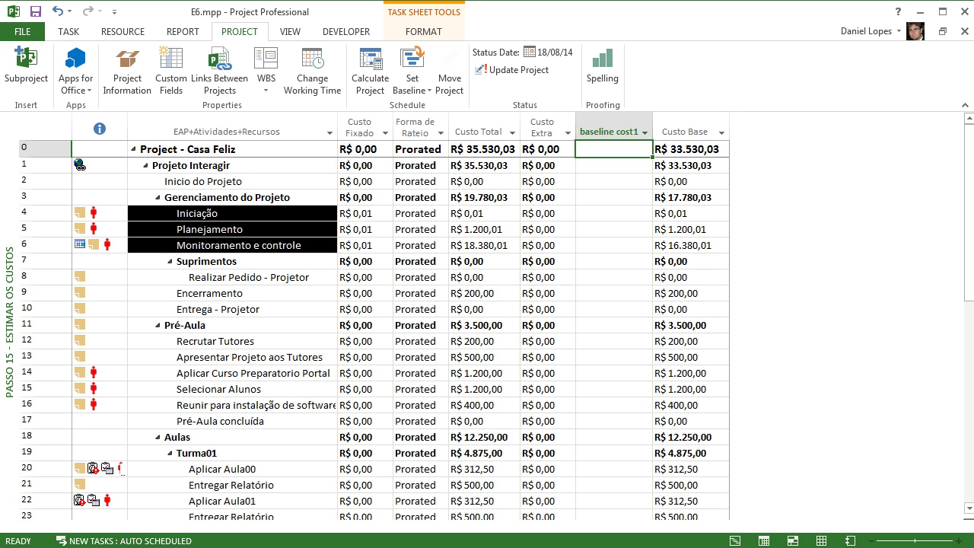
left_click(412, 80)
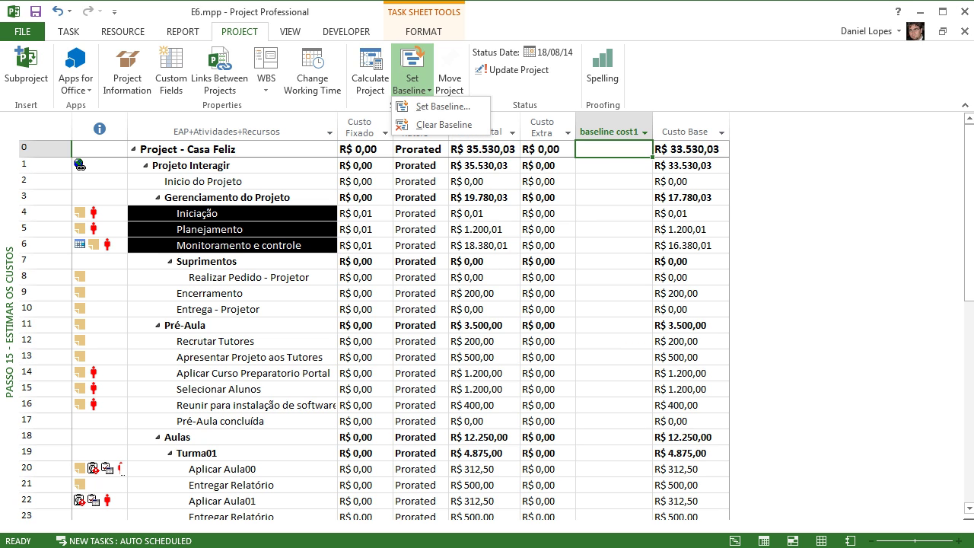
left_click(443, 107)
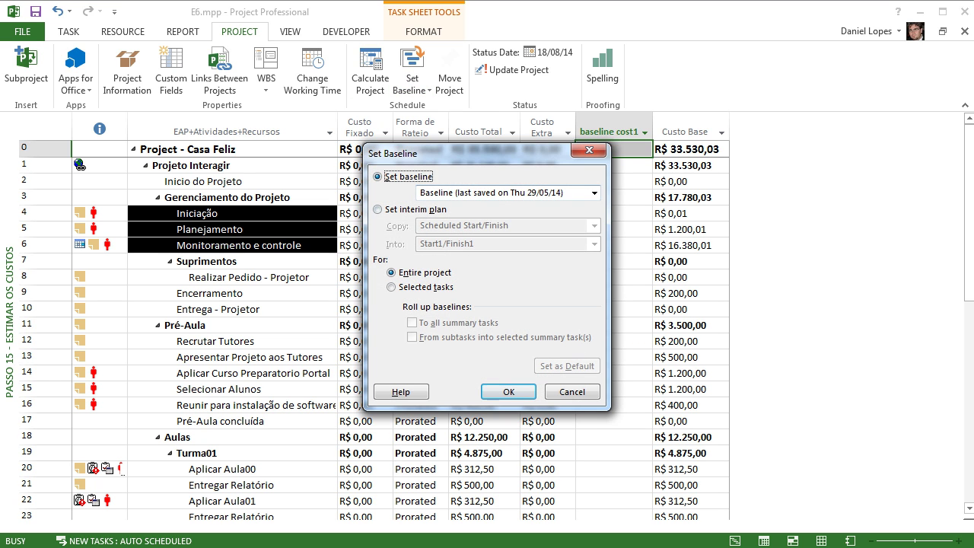
left_click(414, 209)
left_click(593, 225)
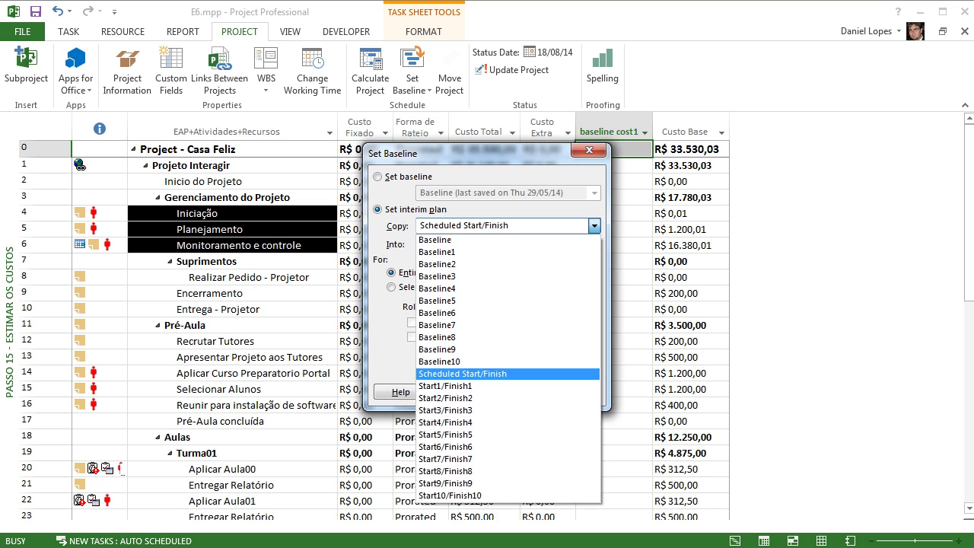
left_click(438, 238)
left_click(594, 244)
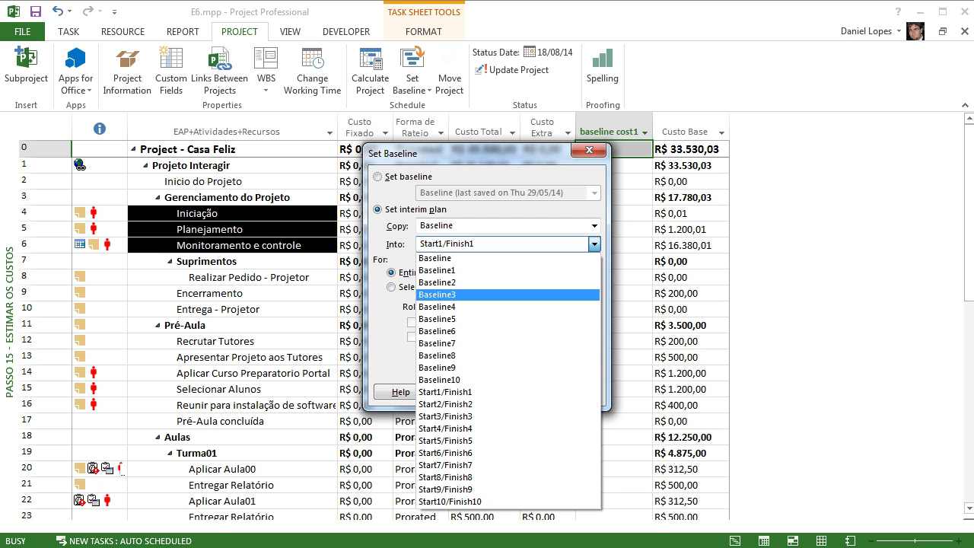
left_click(438, 294)
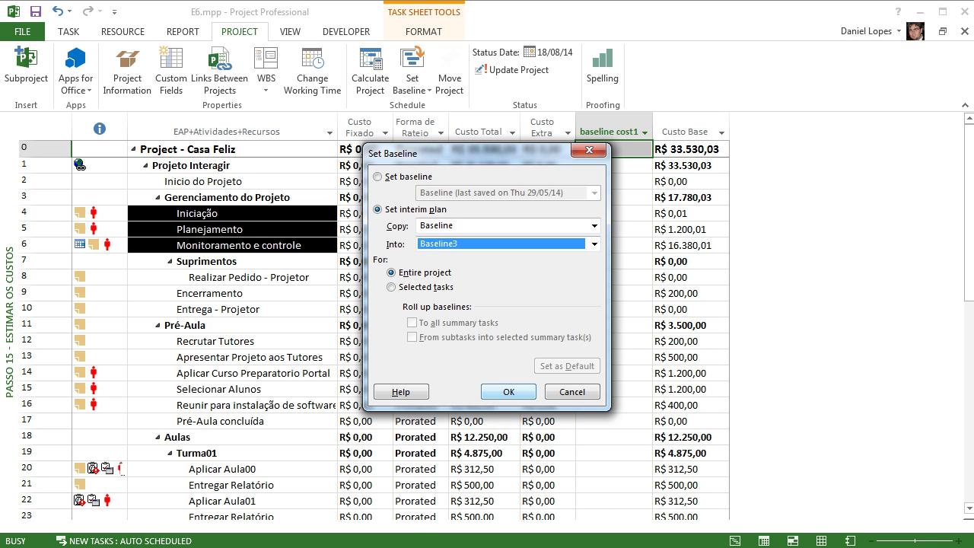
left_click(508, 392)
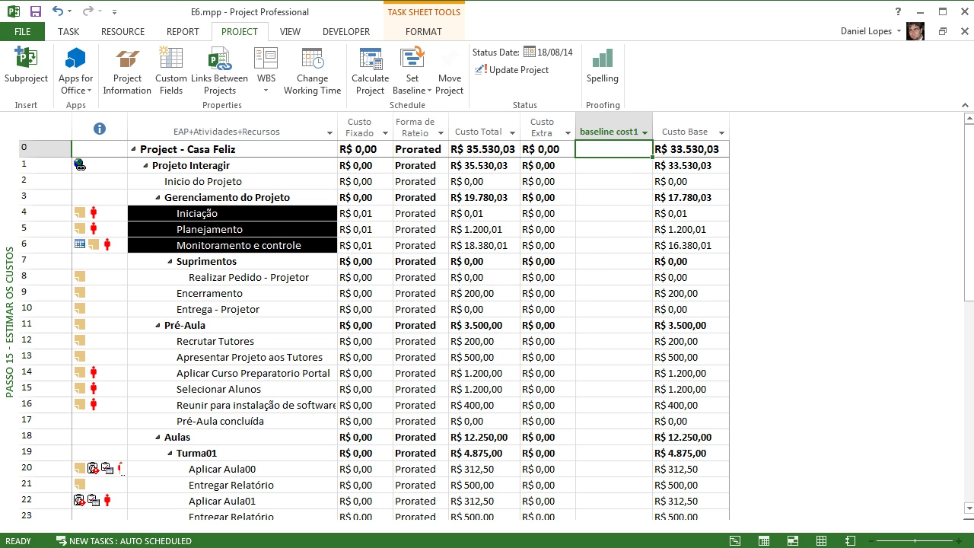
Step: Hide the baseline cost1 column
left_click(608, 131)
right_click(613, 128)
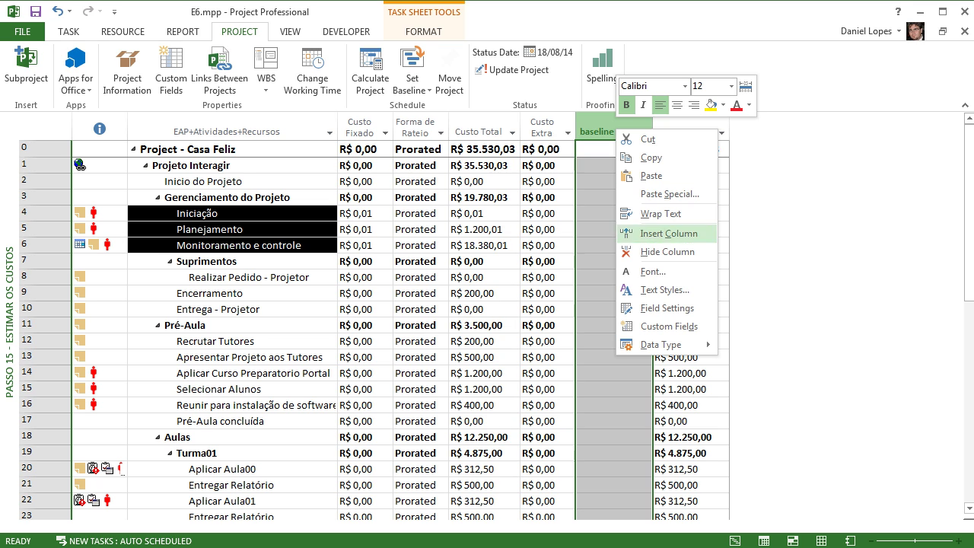
left_click(663, 253)
Step: Insert a new column named baseline cost3 before Custo Base
right_click(611, 130)
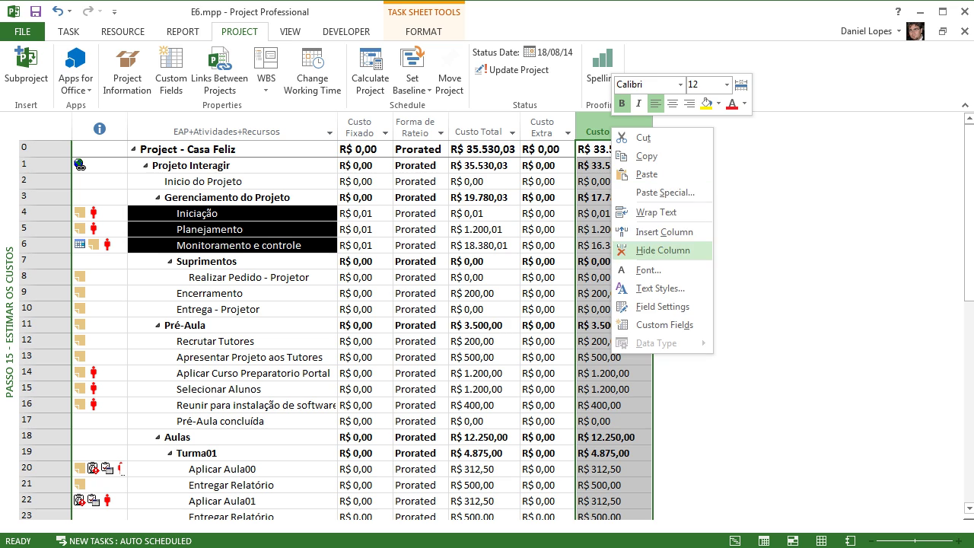
left_click(646, 231)
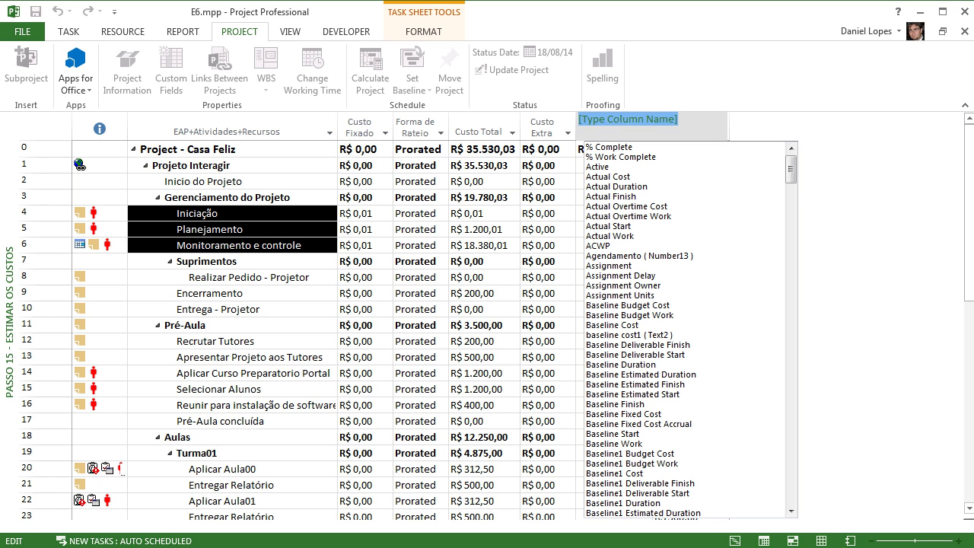
type("baseline cost")
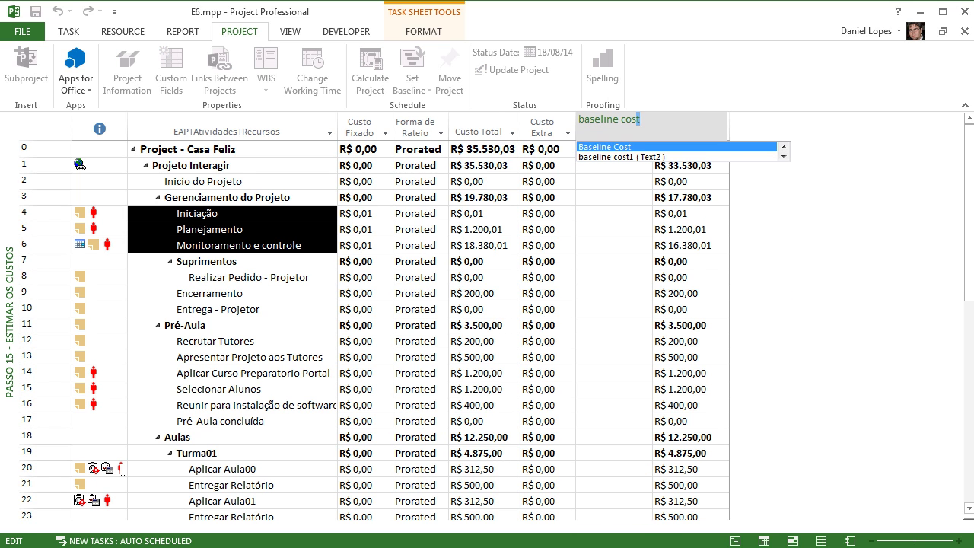
type("3")
key("Return")
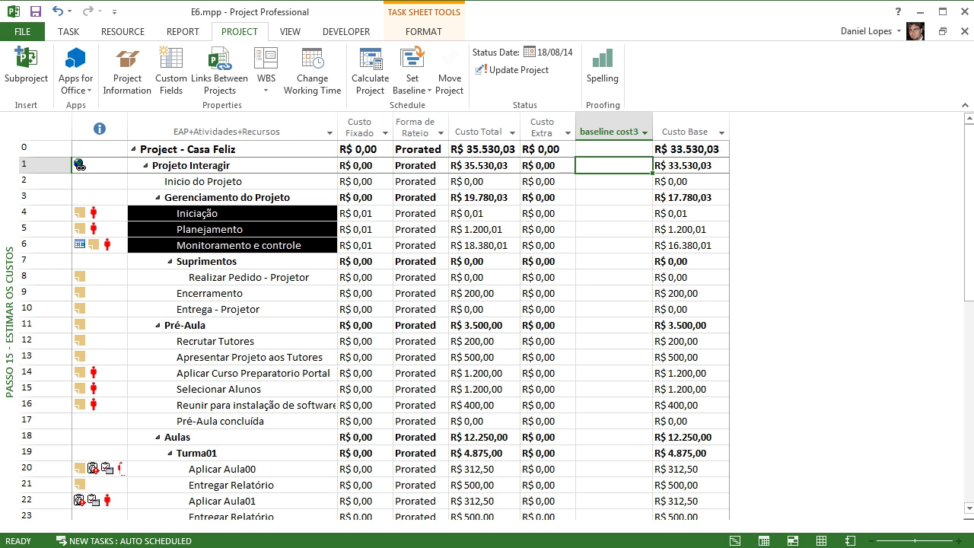
Step: Try copying Baseline into Baseline3 again for the entire project, overwriting its saved data, and undo the copy
left_click(613, 131)
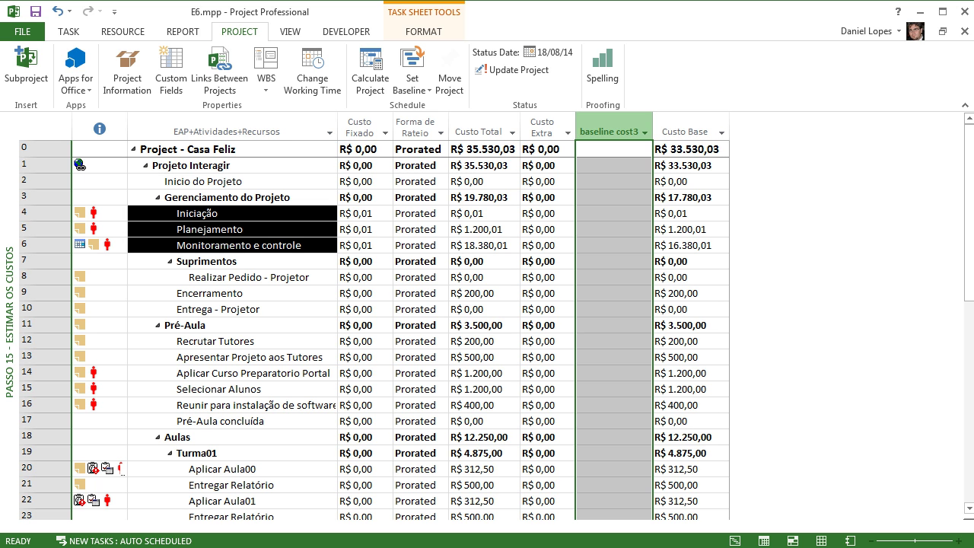
left_click(412, 89)
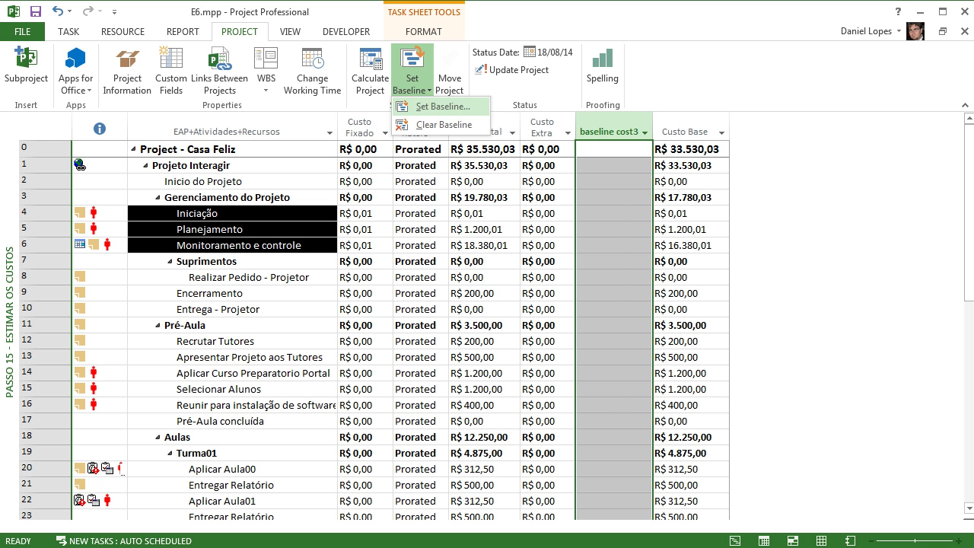
left_click(446, 104)
left_click(407, 209)
left_click(594, 226)
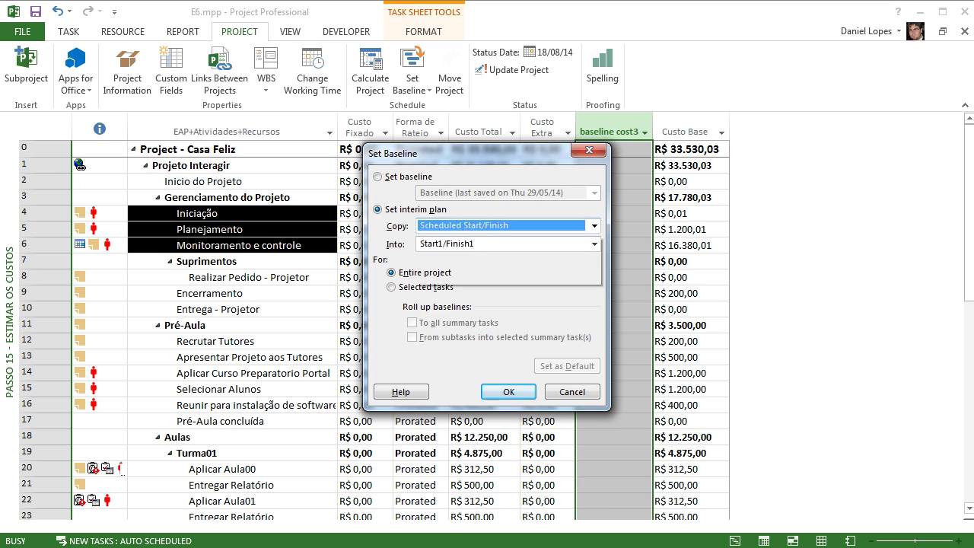
left_click(441, 240)
left_click(594, 244)
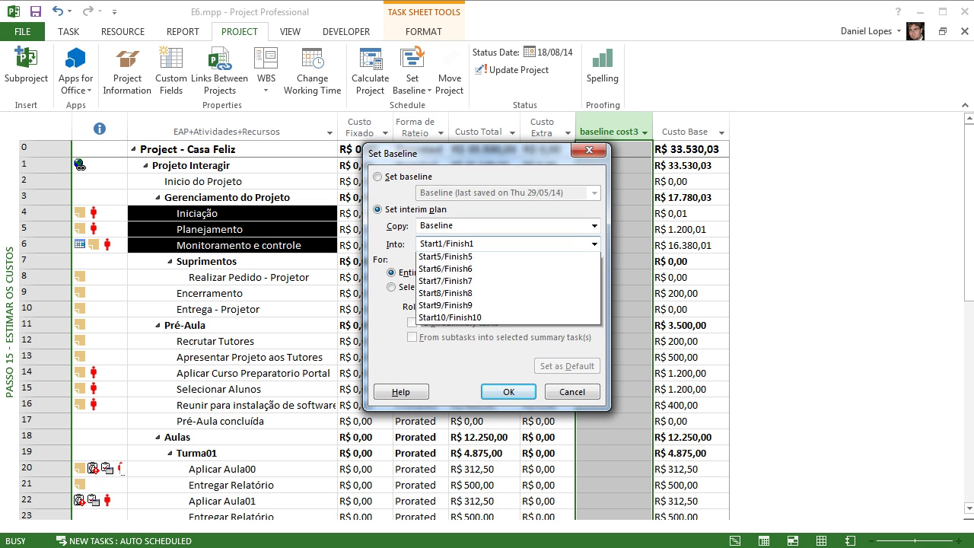
left_click(442, 295)
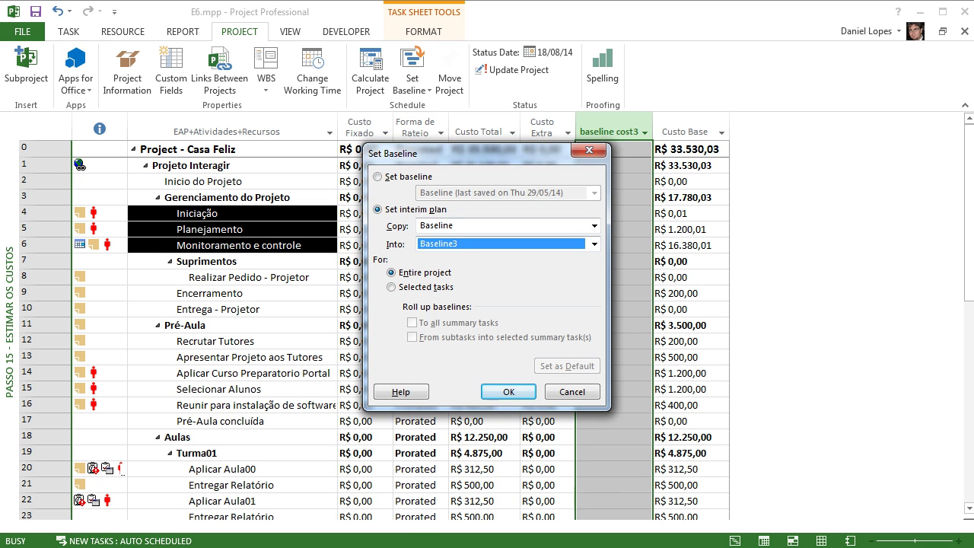
left_click(594, 226)
left_click(441, 276)
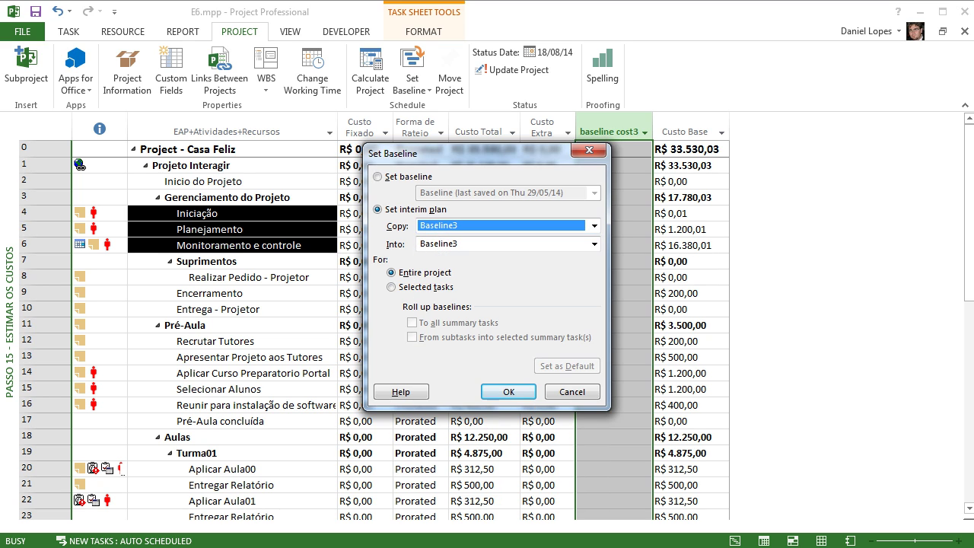
left_click(595, 226)
left_click(442, 239)
left_click(508, 391)
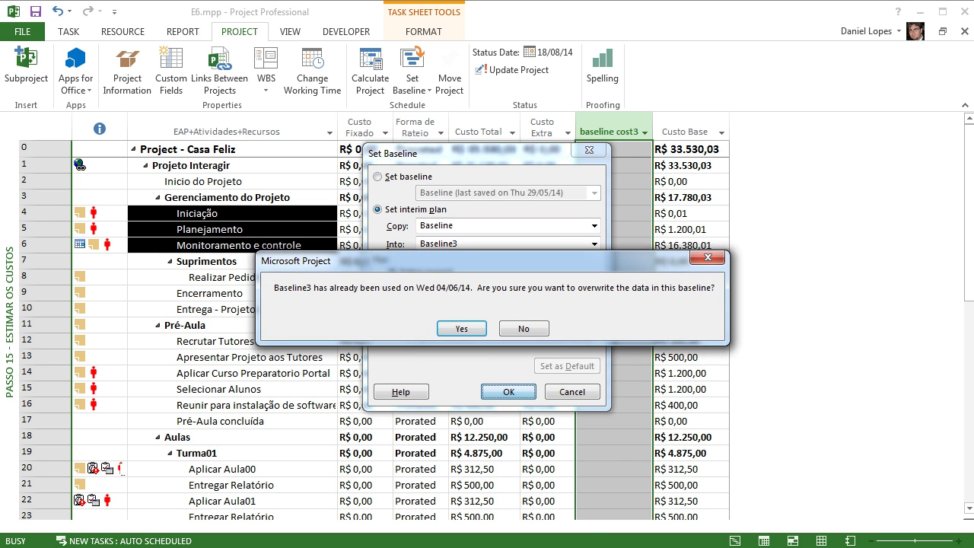
left_click(462, 328)
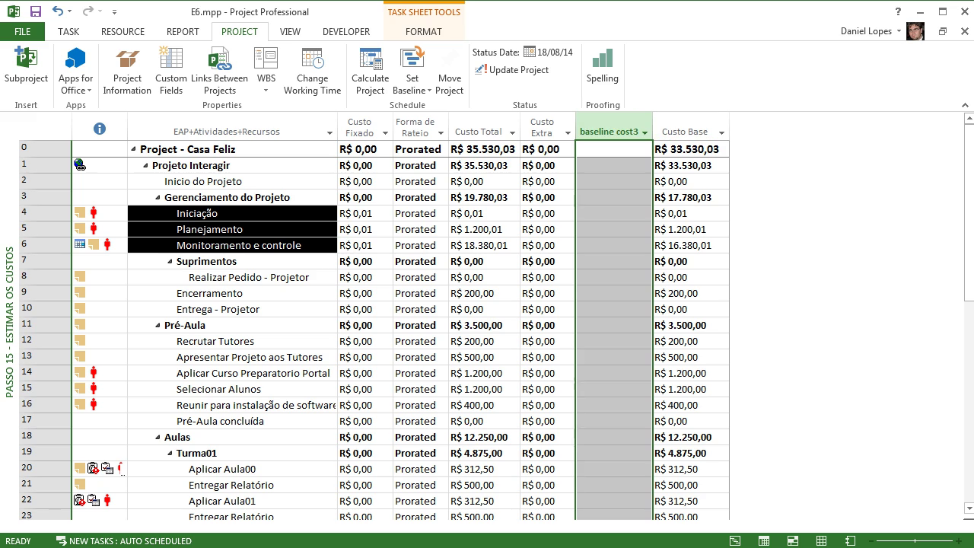
key("ctrl+z")
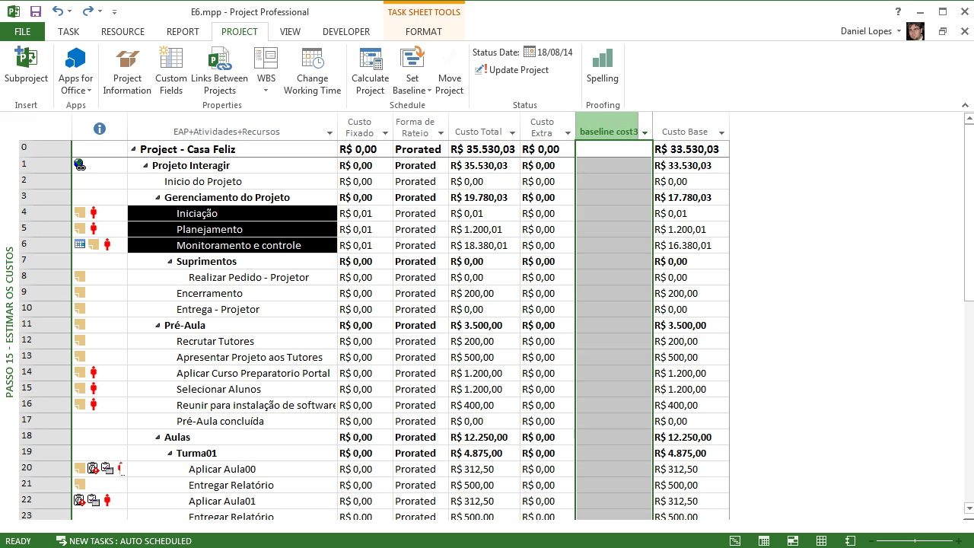
Step: Hide the baseline cost3 column
left_click(644, 132)
key("Escape")
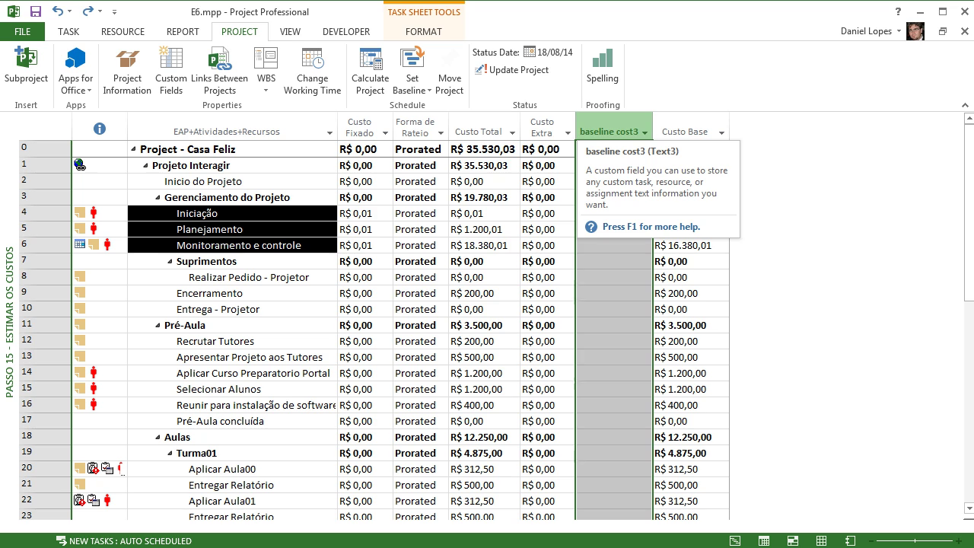
right_click(613, 130)
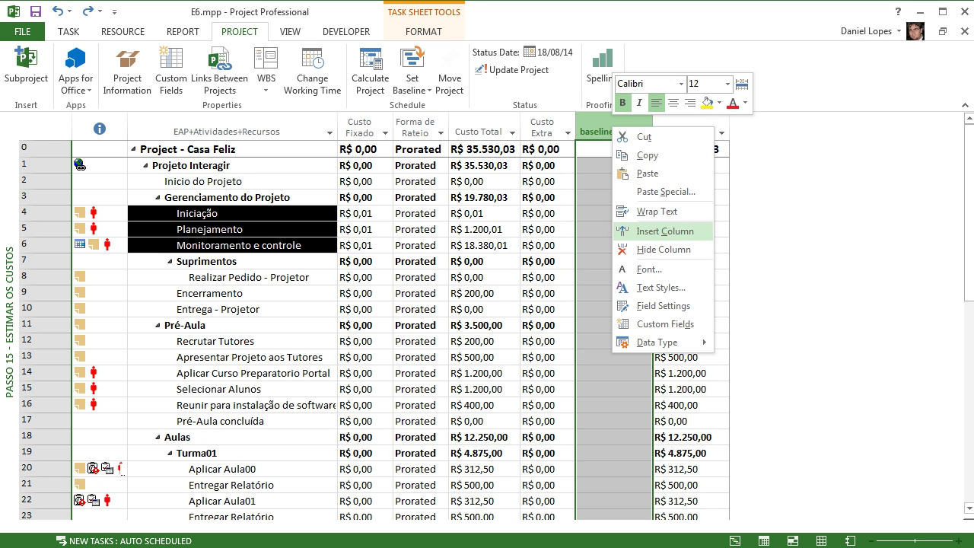
left_click(662, 250)
Step: Insert the built-in Baseline3 Cost field as a column before Custo Base
right_click(613, 135)
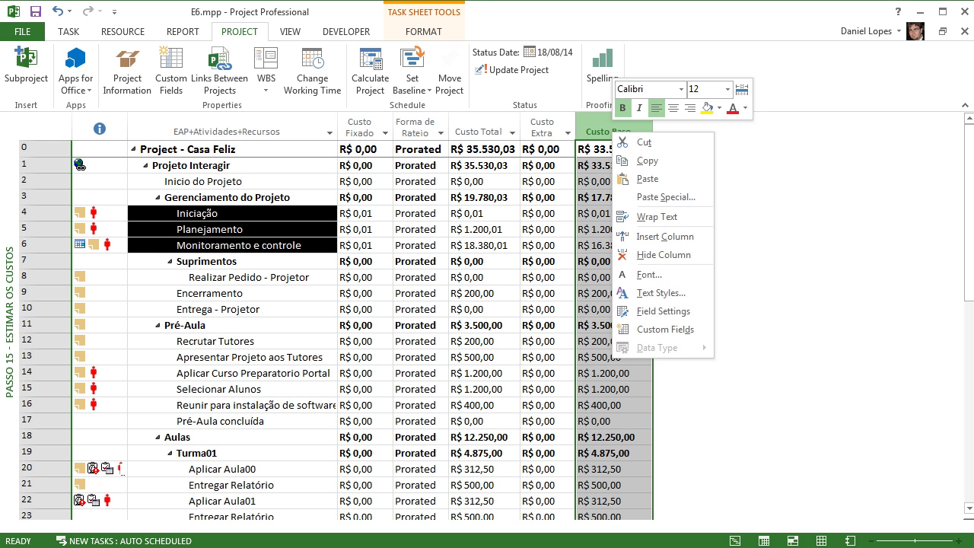
left_click(663, 237)
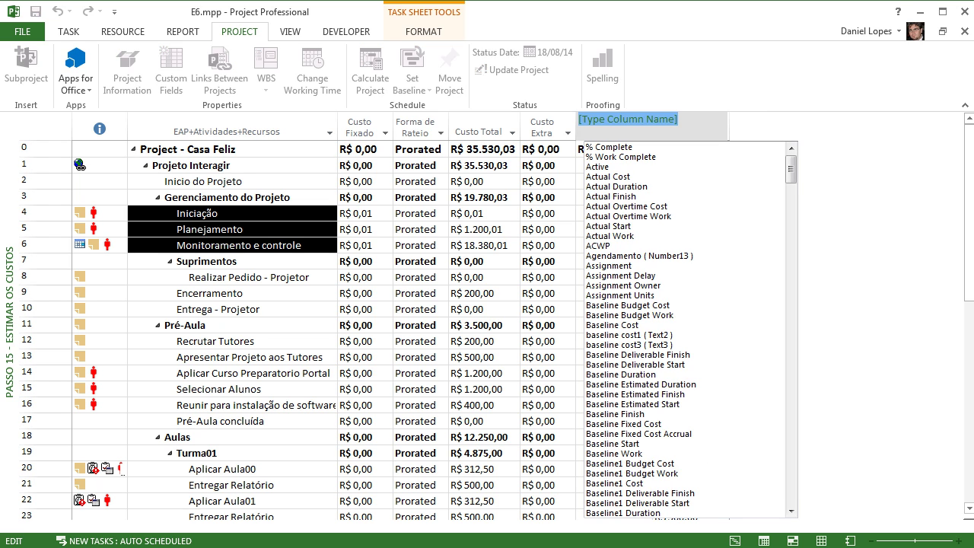
type("basel")
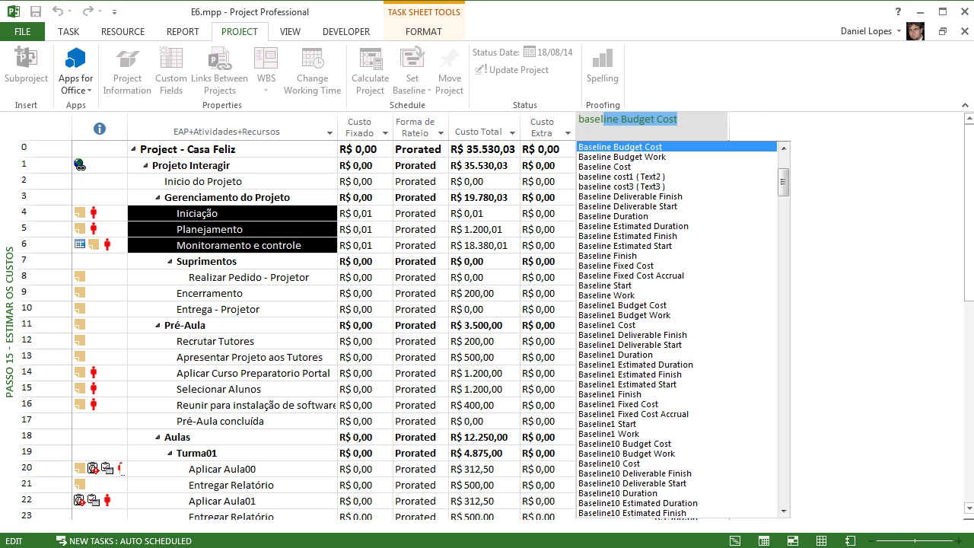
type("ine")
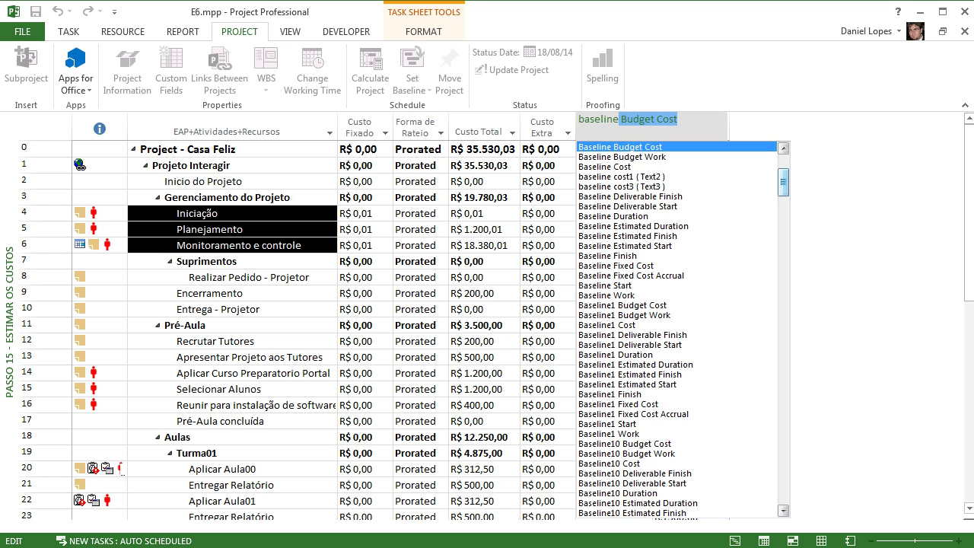
scroll(677, 327, "down", 3)
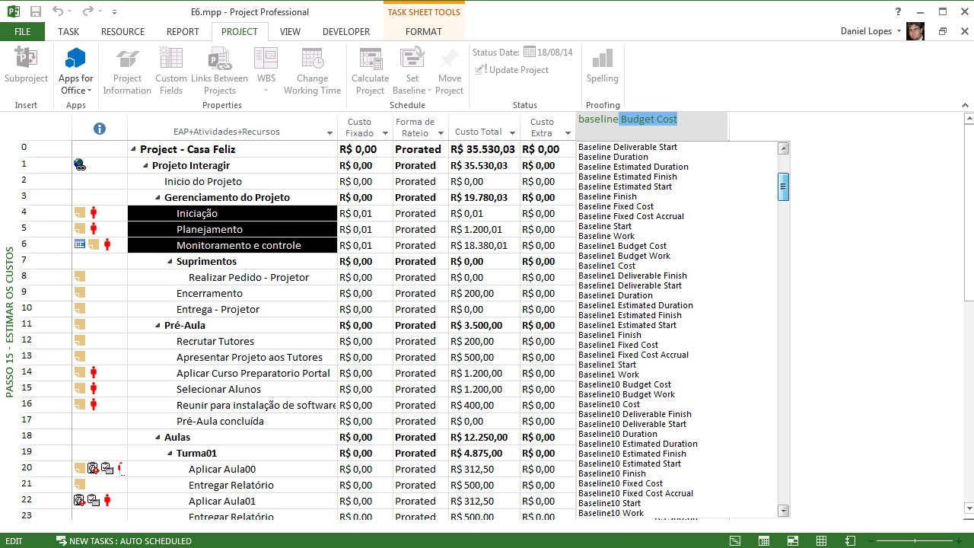
scroll(677, 327, "down", 6)
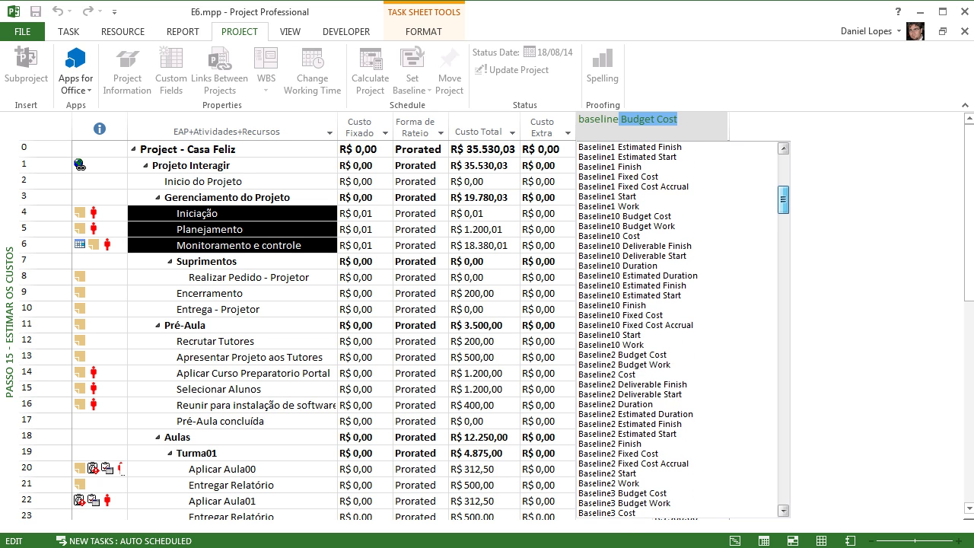
scroll(678, 327, "down", 4)
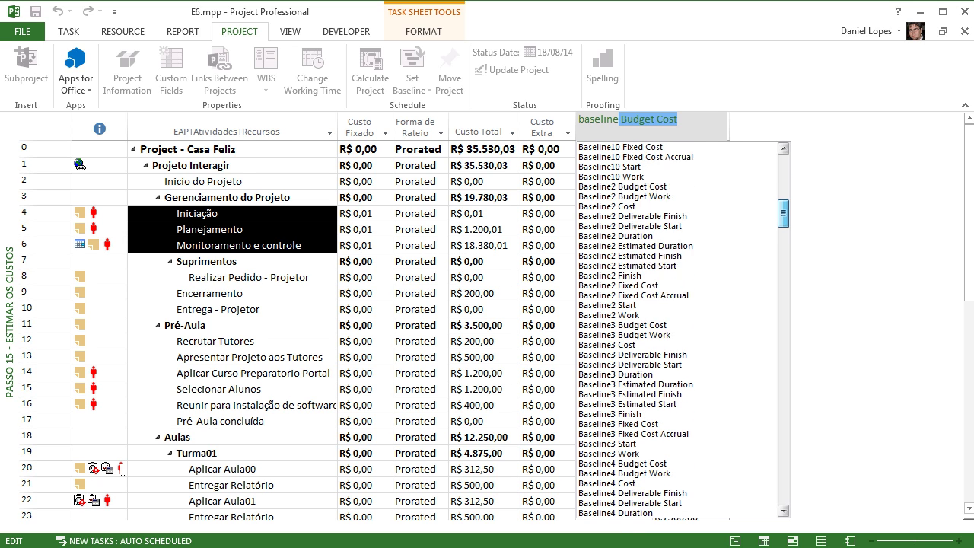
left_click(614, 325)
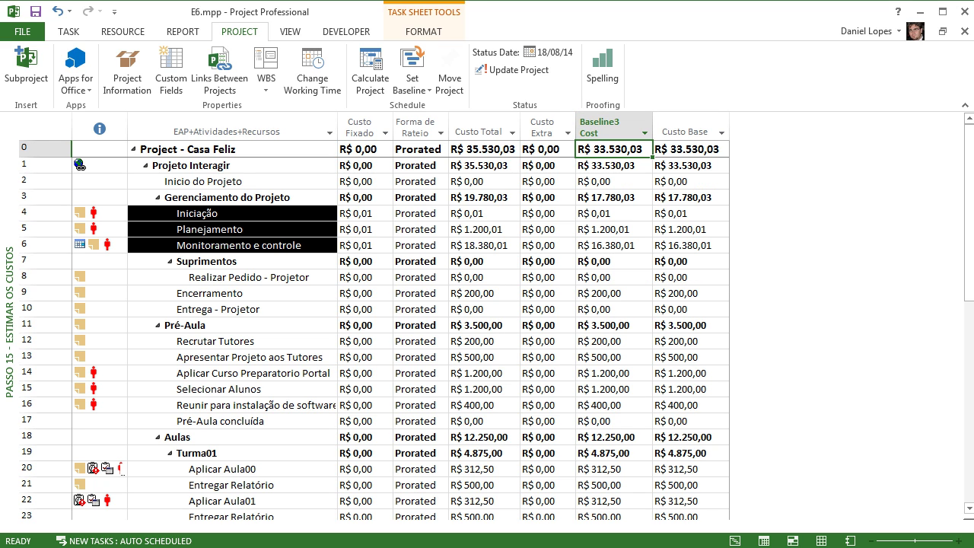
Step: Compare the Baseline3 Cost column with Custo Base and hide the Baseline3 Cost column
left_click(684, 126)
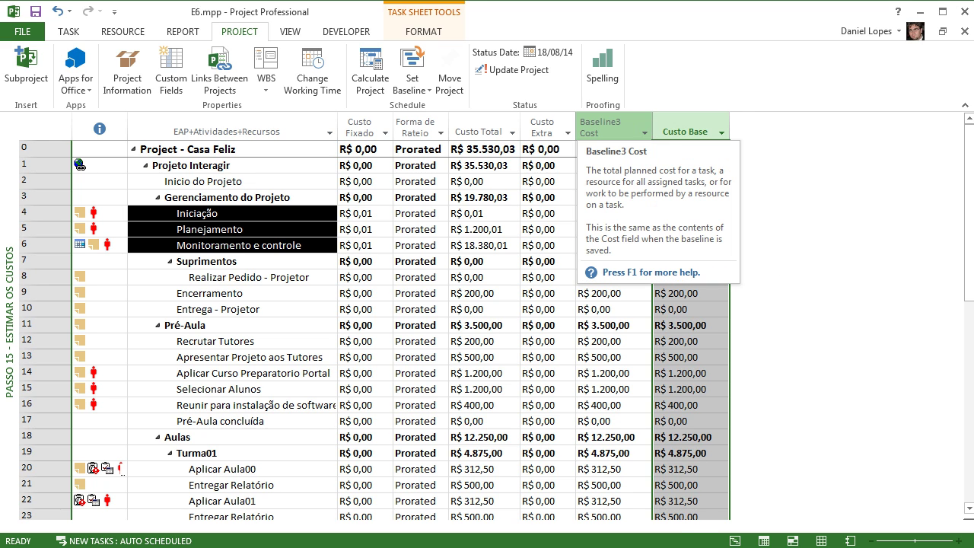
left_click(611, 127)
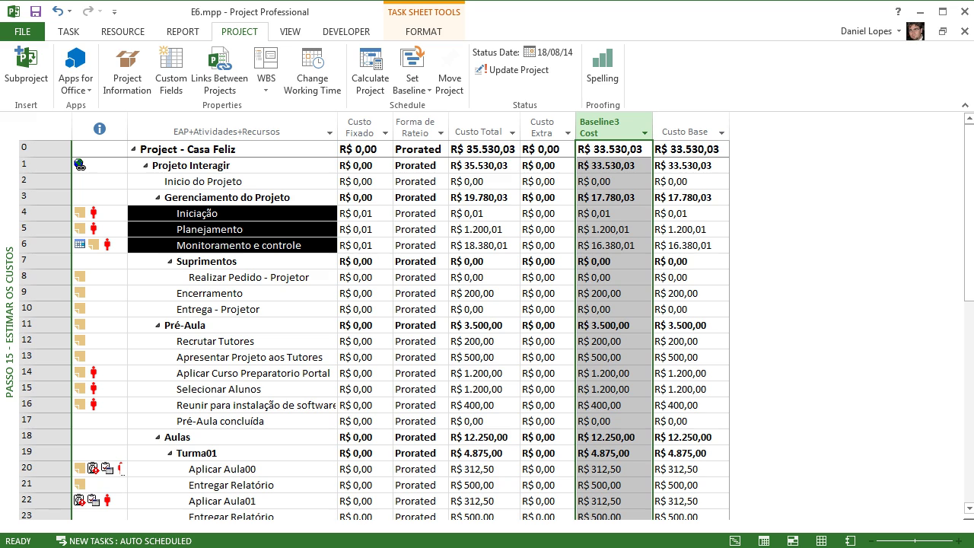
right_click(611, 126)
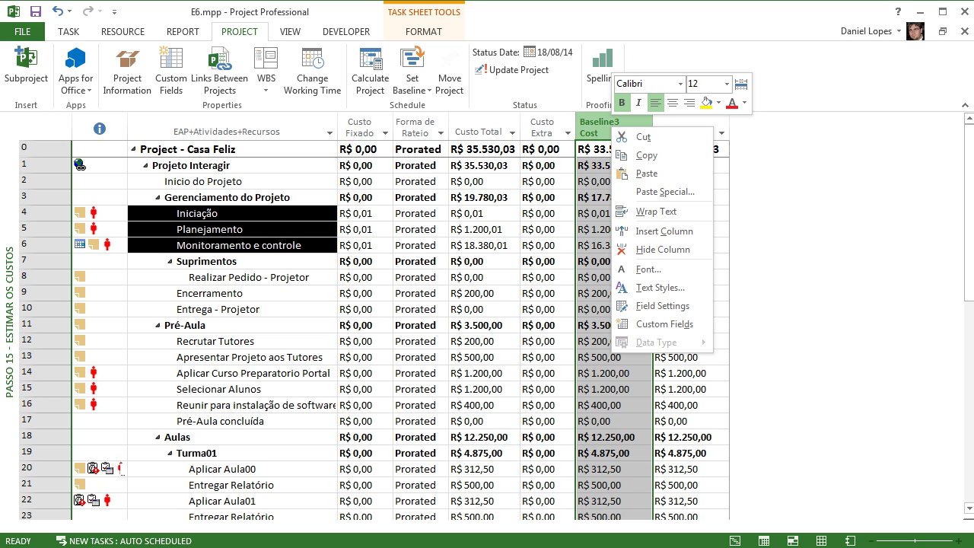
left_click(662, 250)
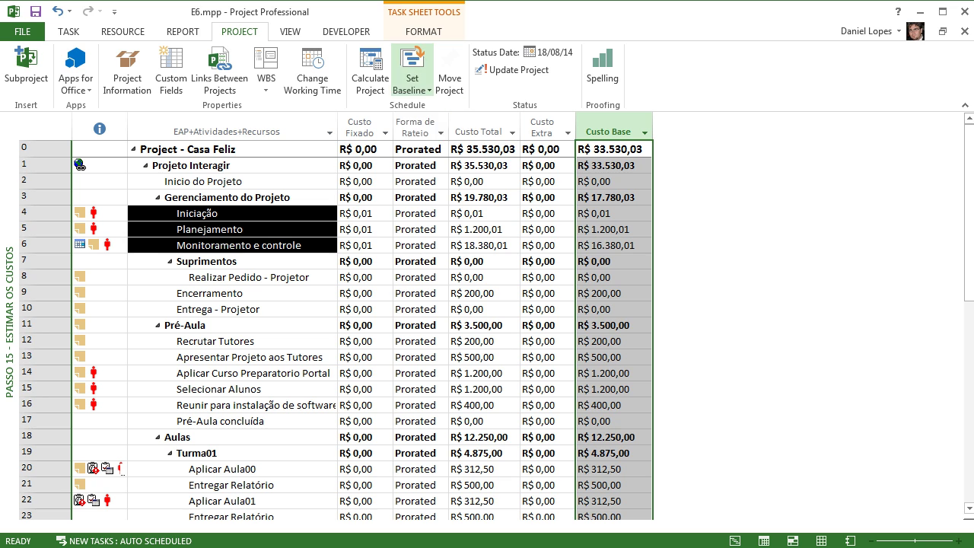
Step: Review the baselines available for the entire project and leave the baseline settings without saving one
left_click(412, 84)
left_click(443, 107)
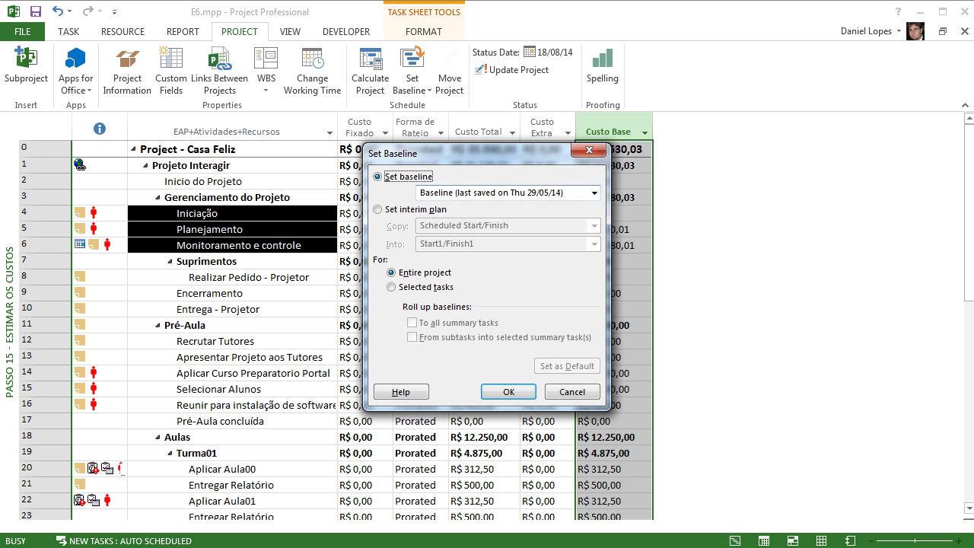
left_click(593, 193)
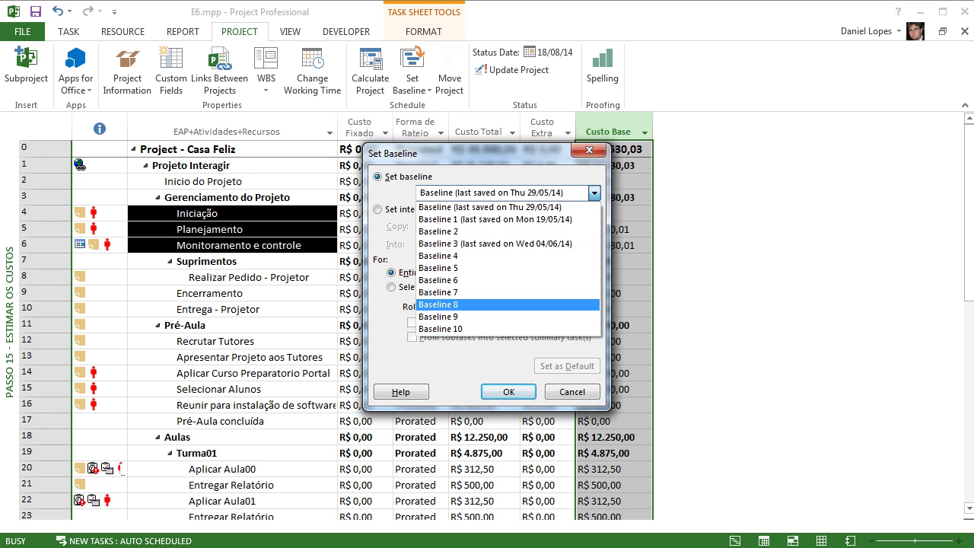
left_click(572, 392)
key("Return")
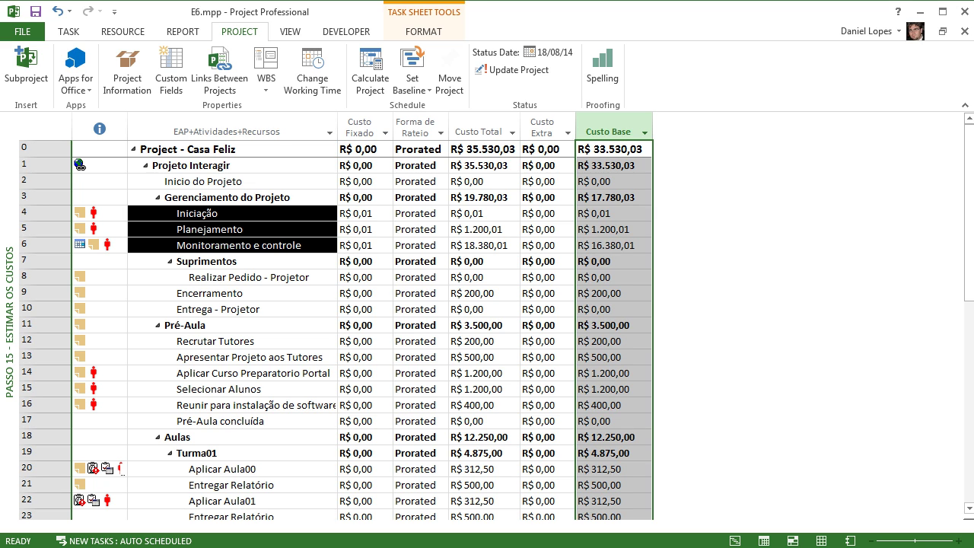
left_click(226, 131)
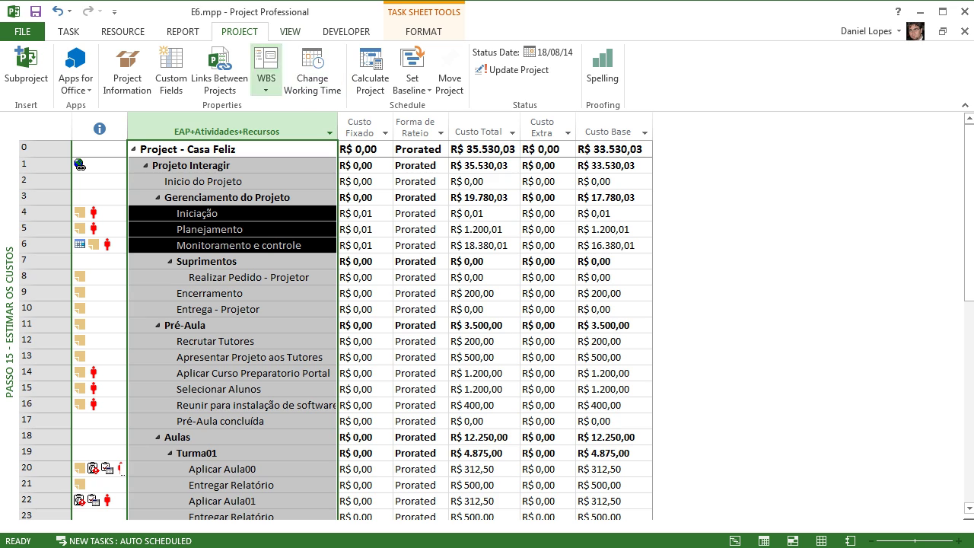
left_click(412, 72)
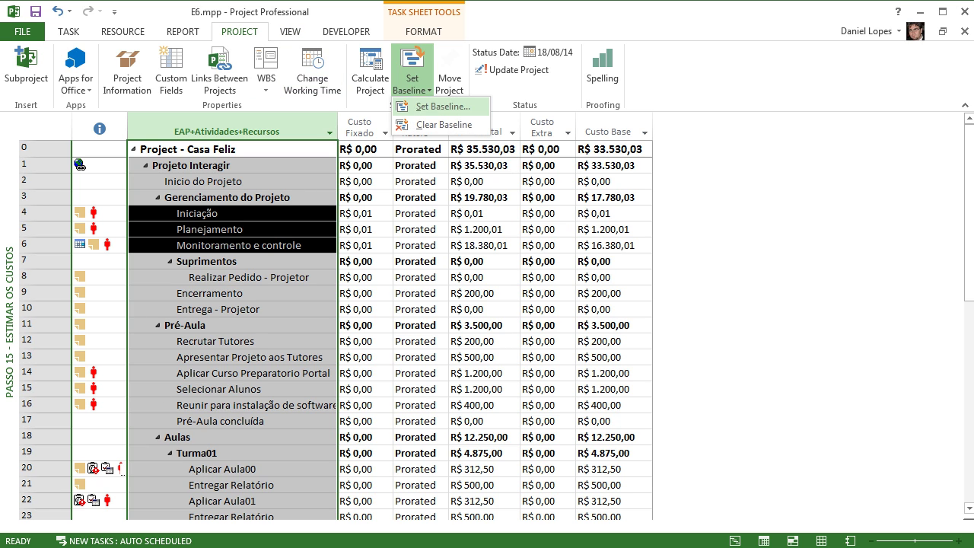
left_click(449, 105)
key("Escape")
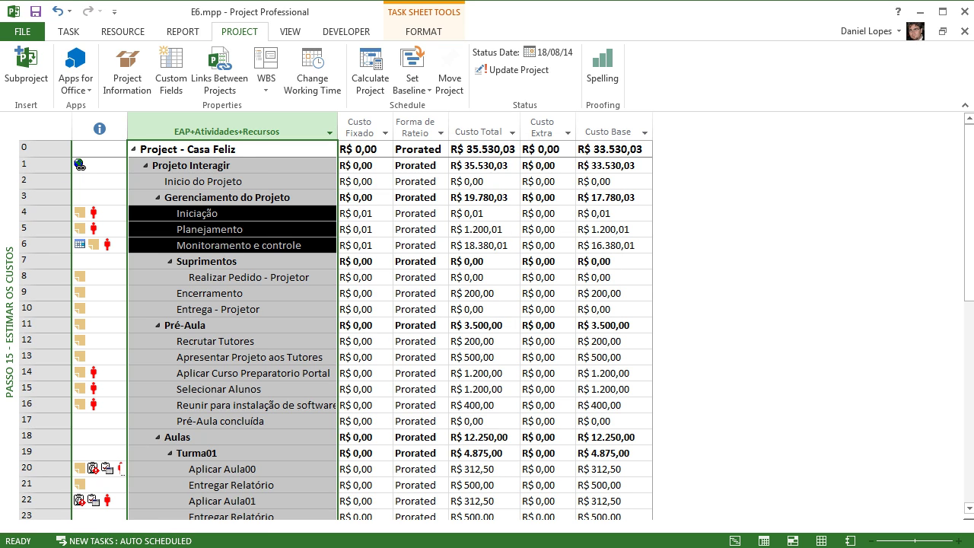
Step: Switch to the Passo 15 - Estimar os Custos - PV view and select the Preço de Venda column
right_click(8, 211)
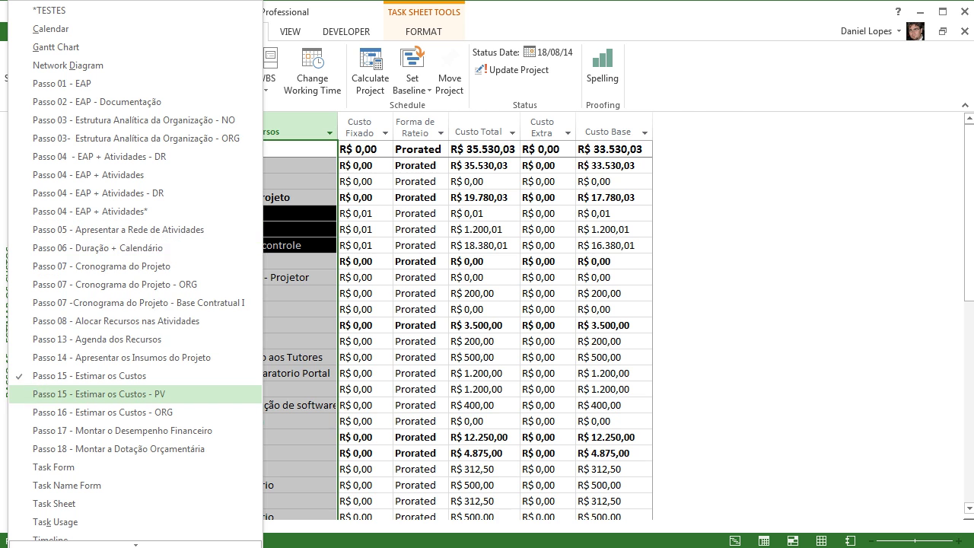
key("Return")
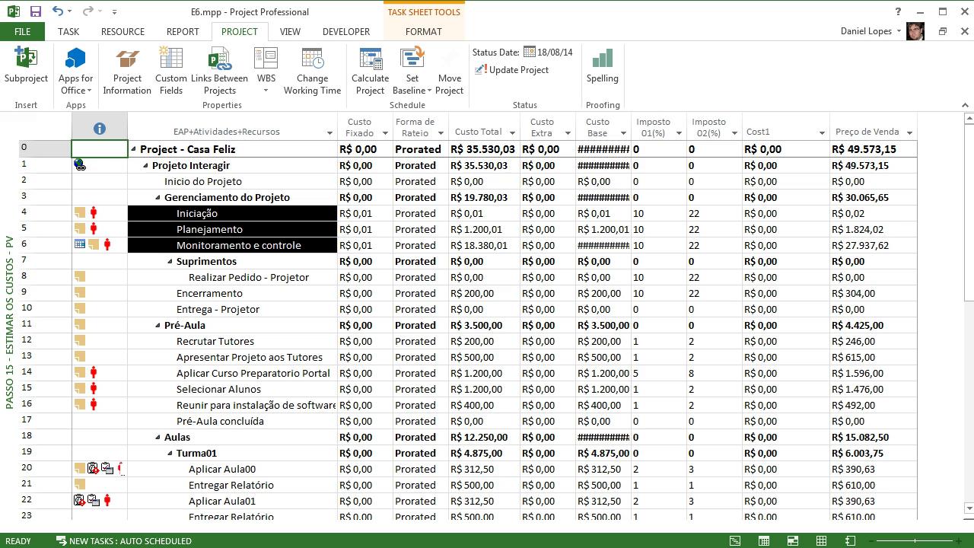
left_click(868, 127)
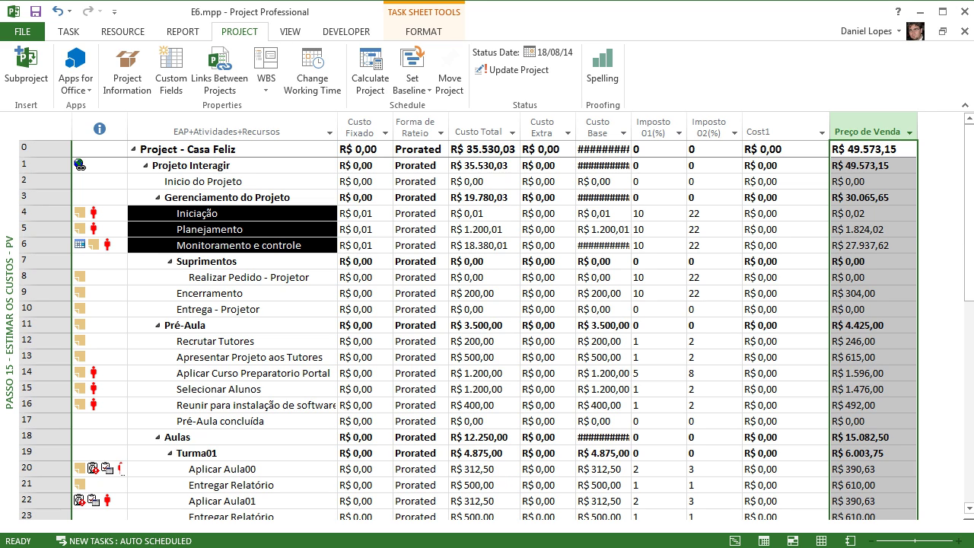
Step: Examine the formula behind the Preço de Venda custom field and the project's total sale price
right_click(862, 131)
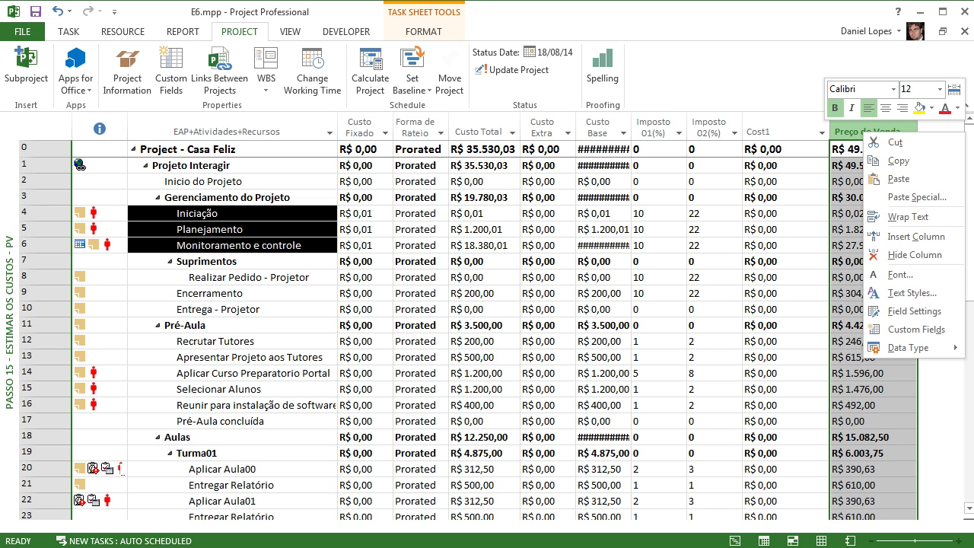
left_click(913, 329)
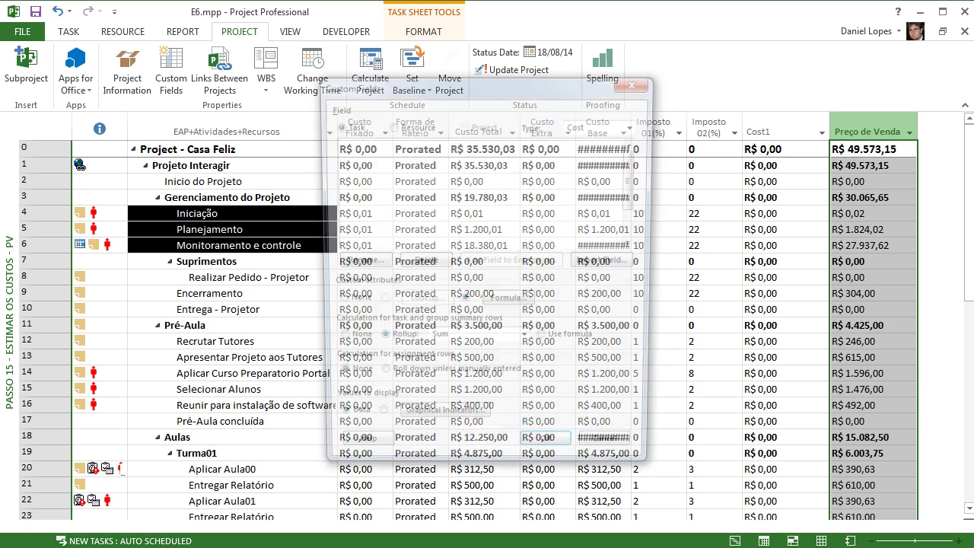
left_click(510, 302)
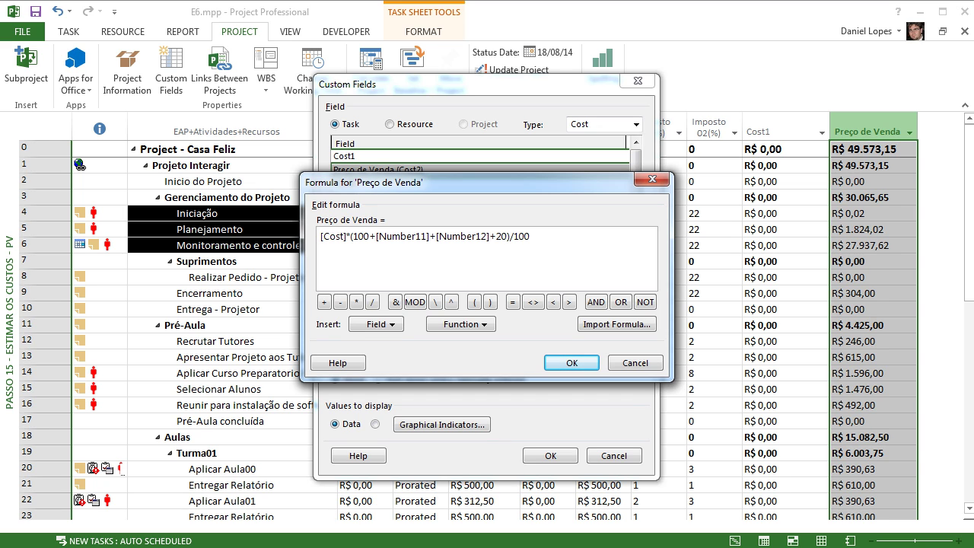
key("Return")
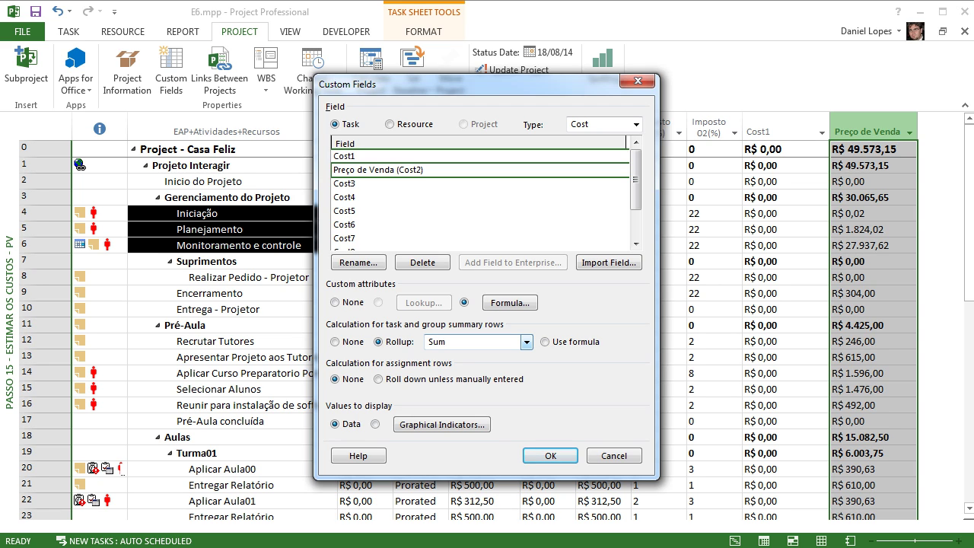
left_click(550, 455)
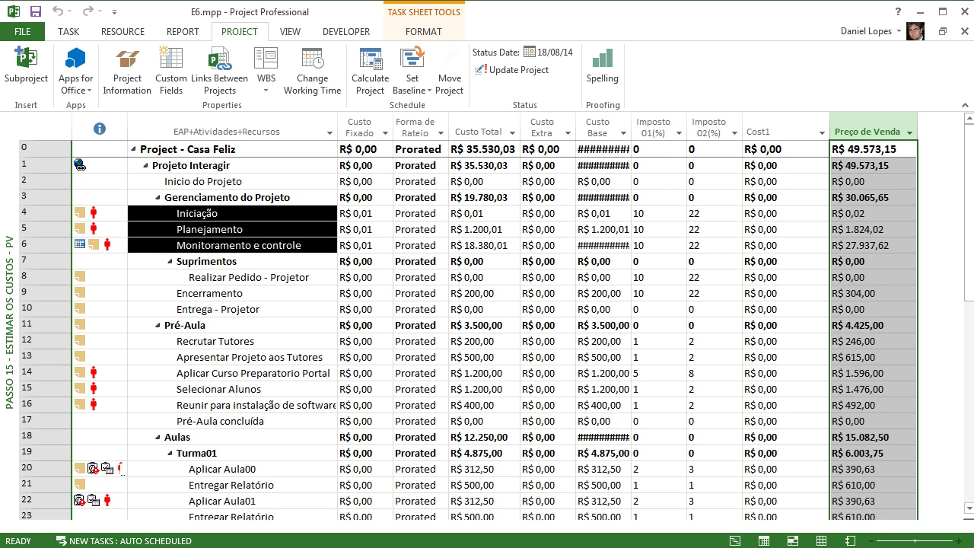
left_click(785, 230)
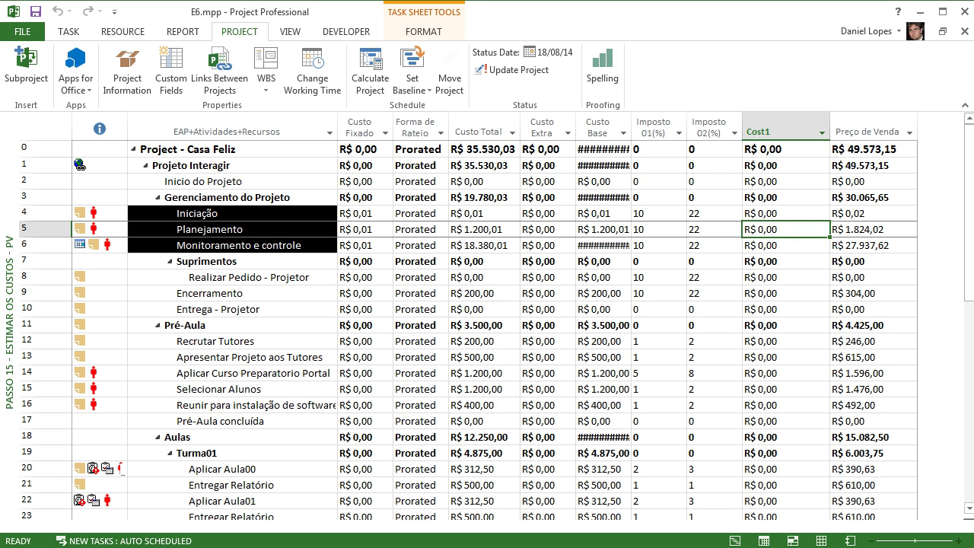
left_click(873, 149)
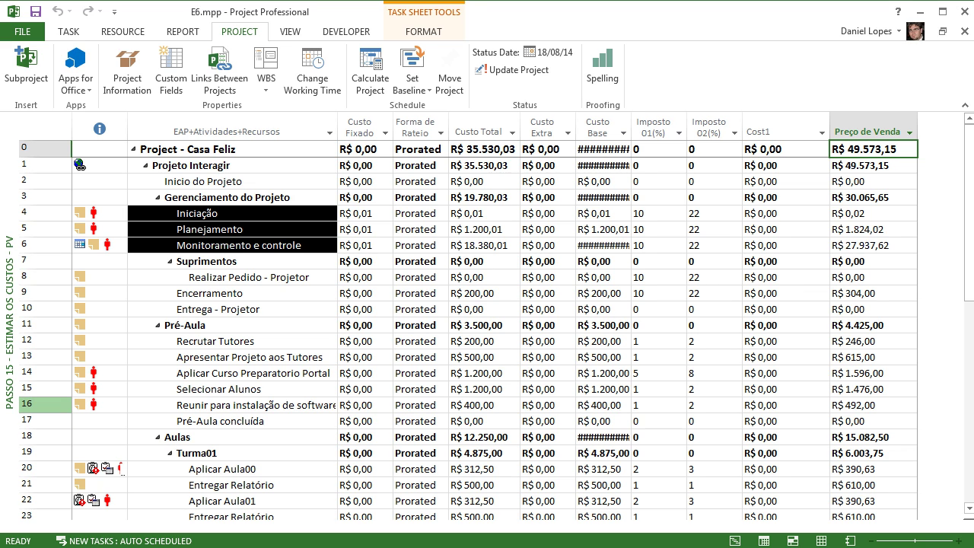
Step: Switch to the Passo 16 - Estimar os Custos - ORG view and widen the Custo Base column to fit its values
right_click(9, 285)
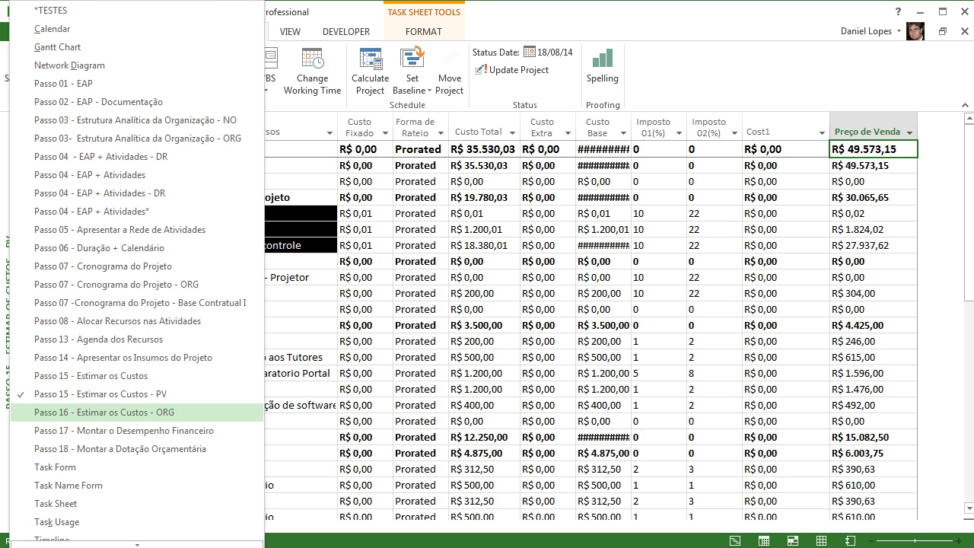
left_click(104, 411)
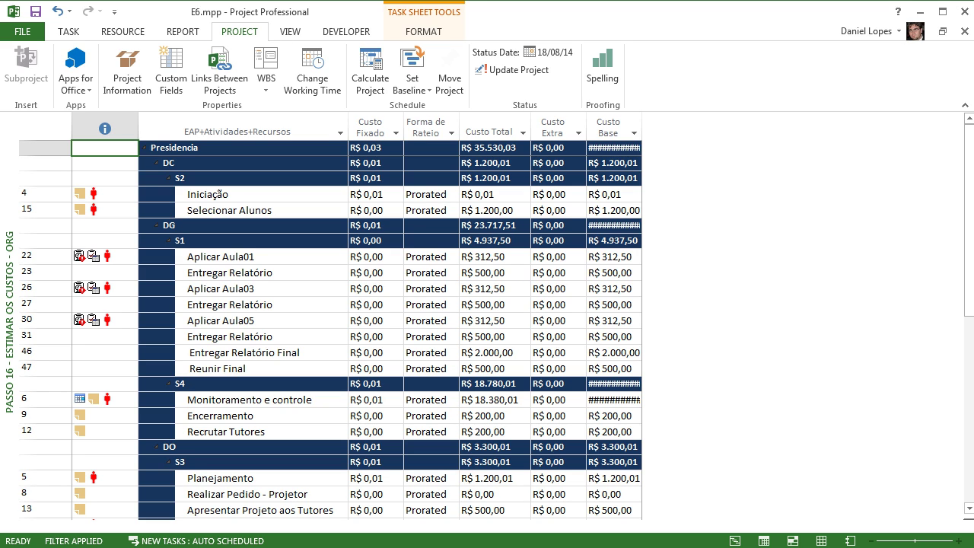
left_click(613, 194)
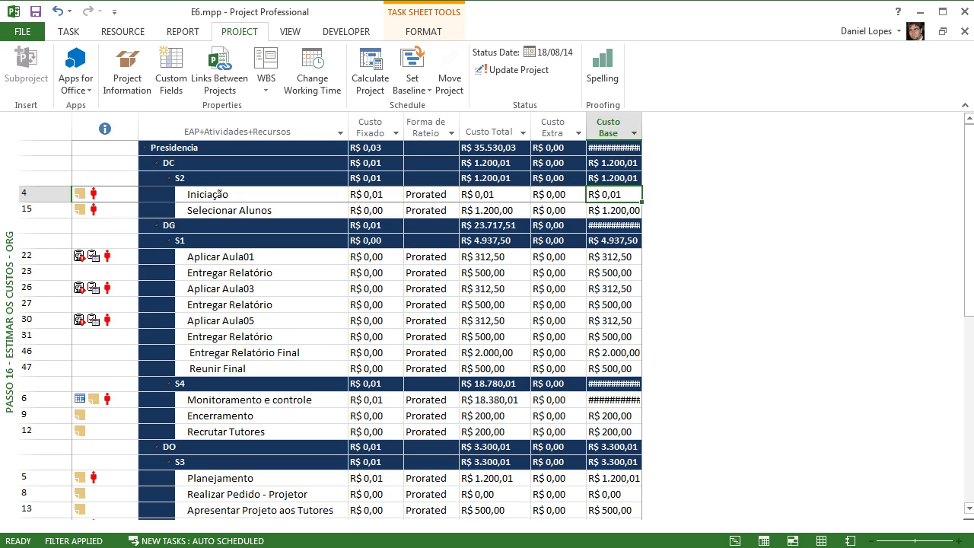
double_click(641, 125)
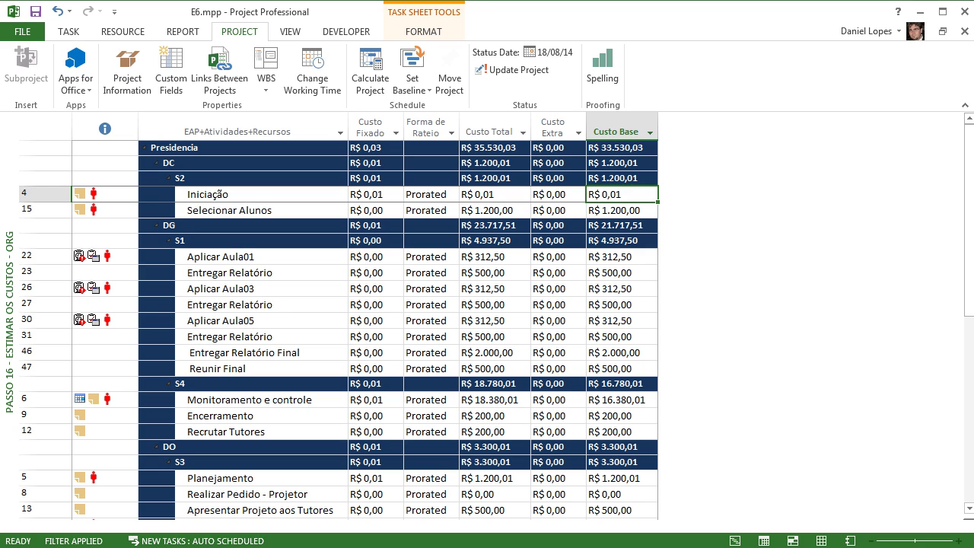
Step: Inspect the definition of the Passo 16 - Estimar os Custos - ORG filter and reapply the filter
left_click(290, 31)
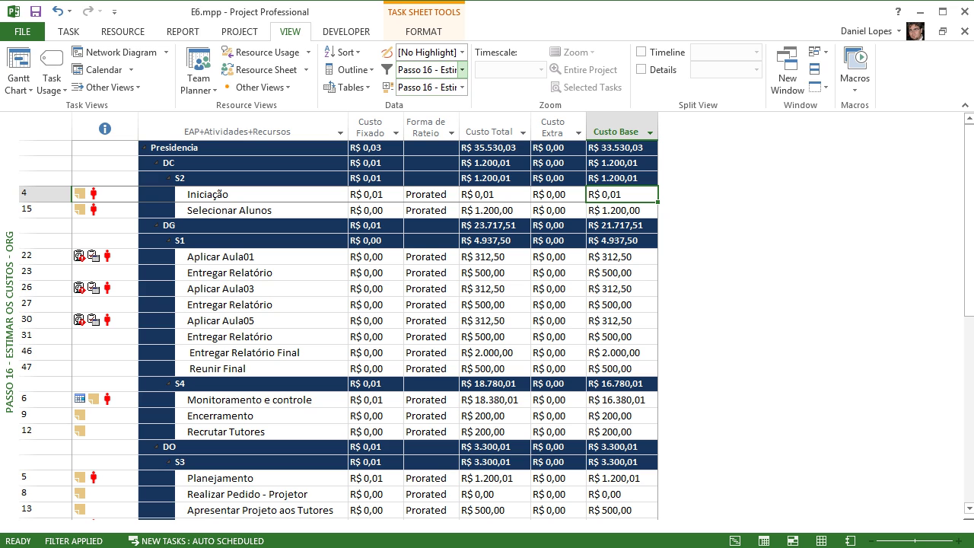
left_click(462, 69)
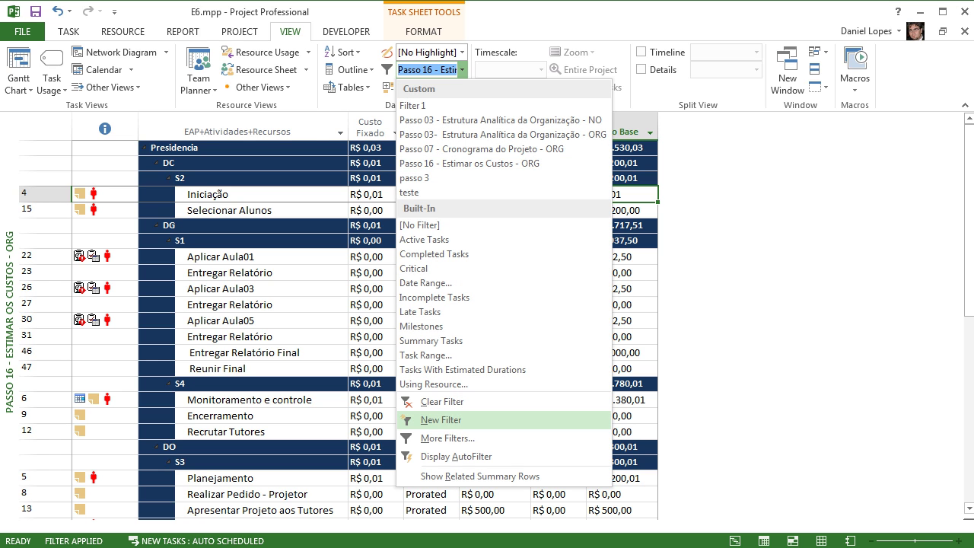
left_click(448, 438)
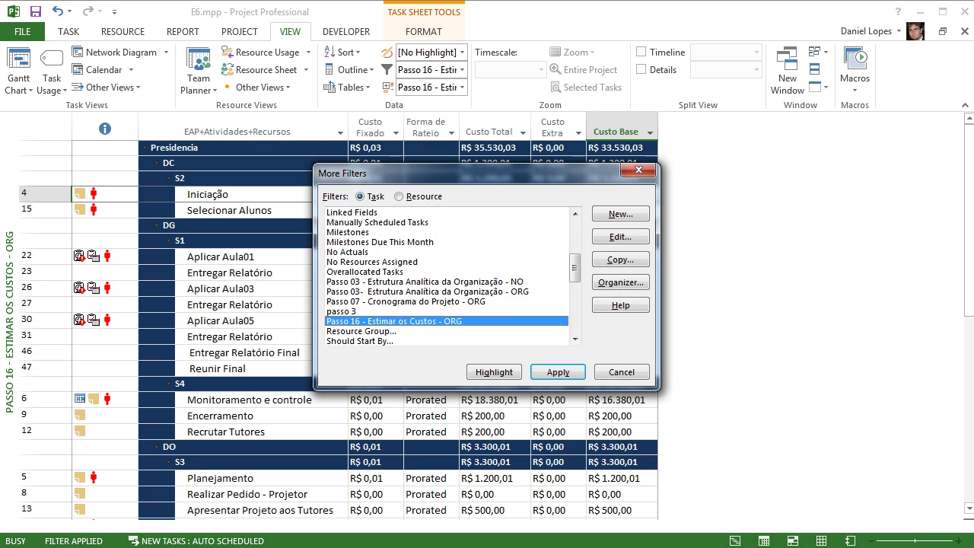
left_click(621, 236)
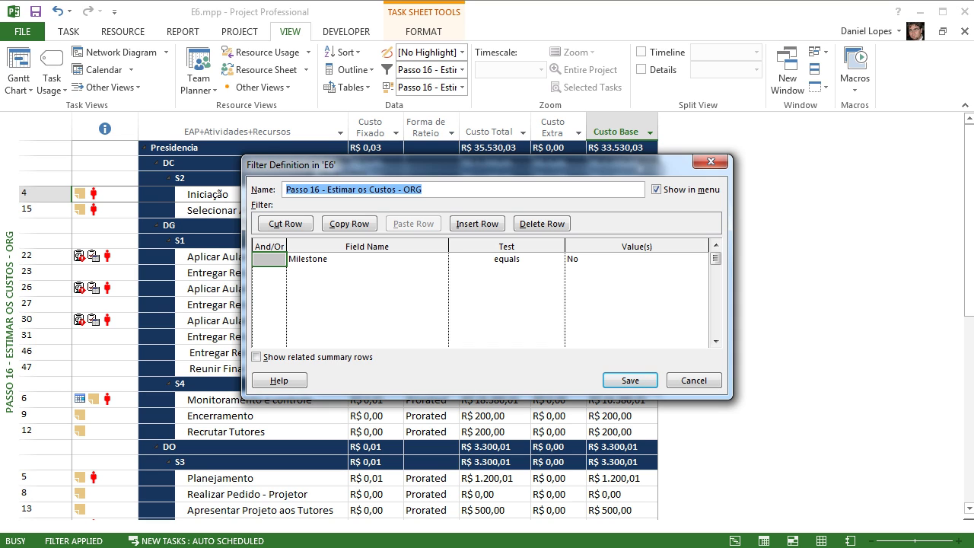
left_click(630, 380)
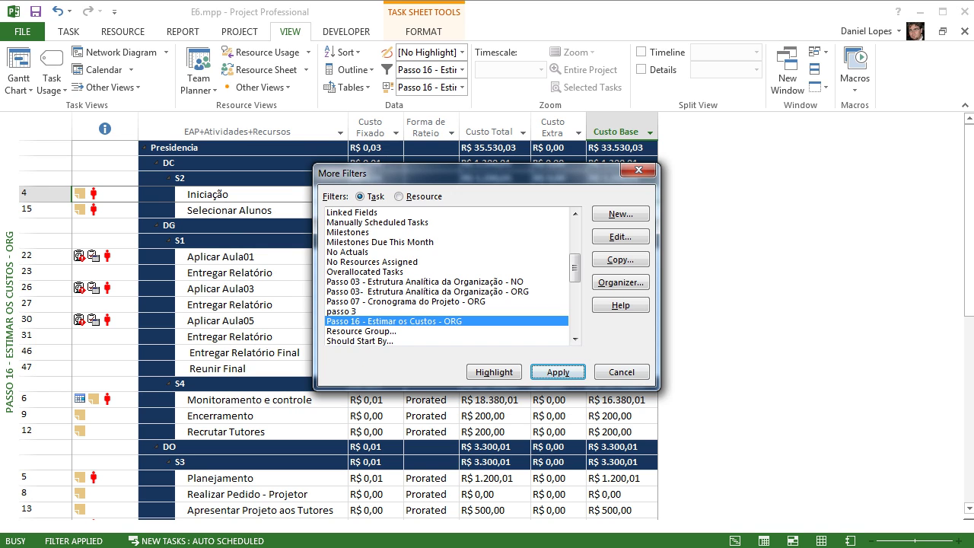
left_click(557, 371)
Step: Try showing the cost view with no grouping and undo the change
left_click(462, 87)
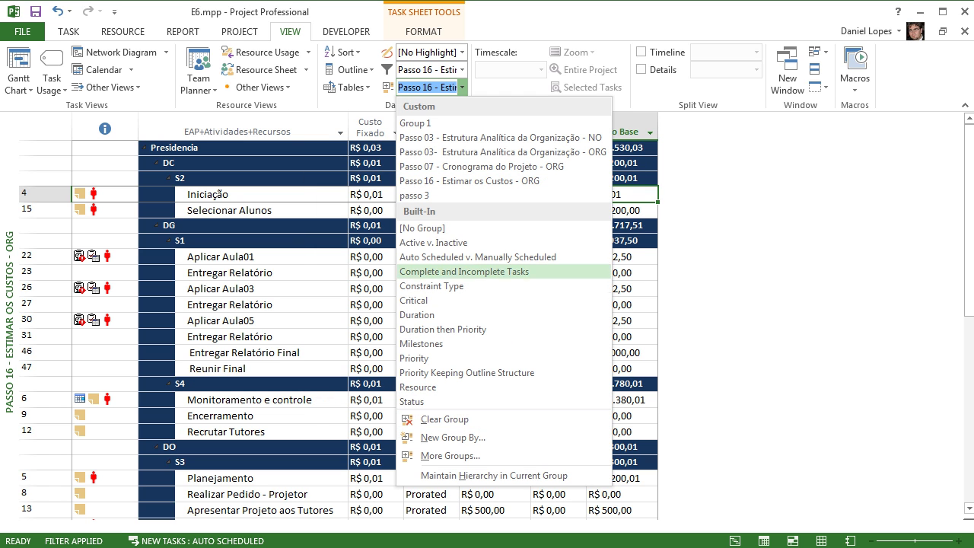
left_click(422, 227)
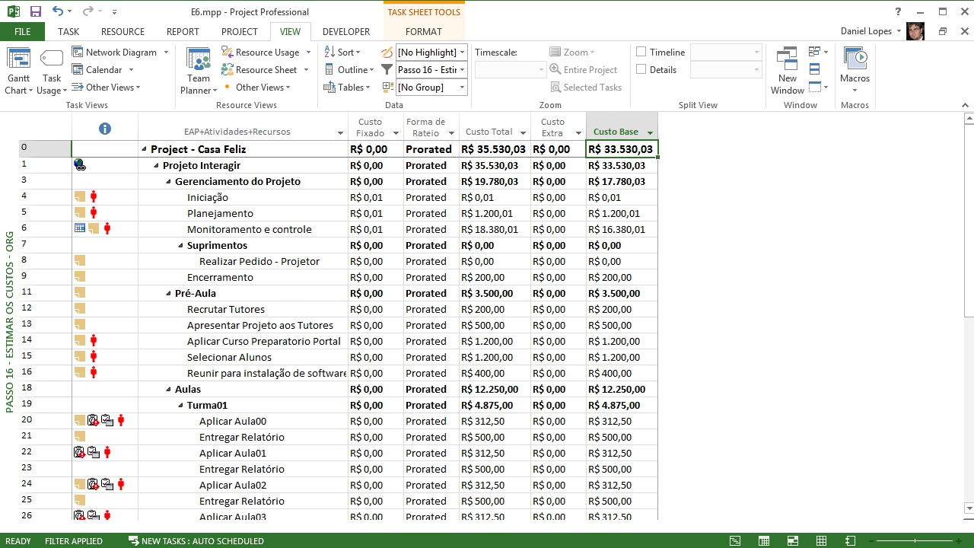
left_click(58, 11)
Step: Inspect the definition of the Passo 16 - Estimar os Custos - ORG group and close it without changes
left_click(462, 86)
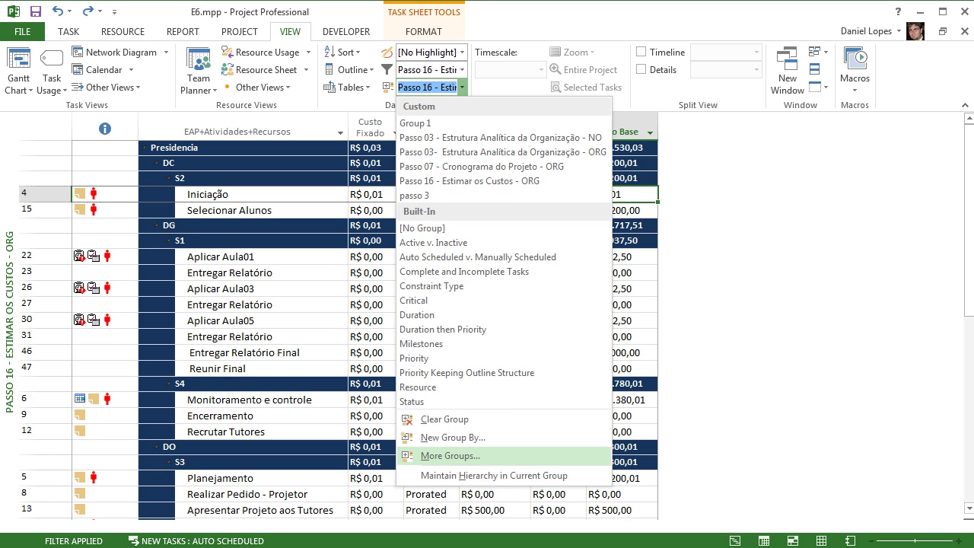
left_click(450, 455)
left_click(607, 237)
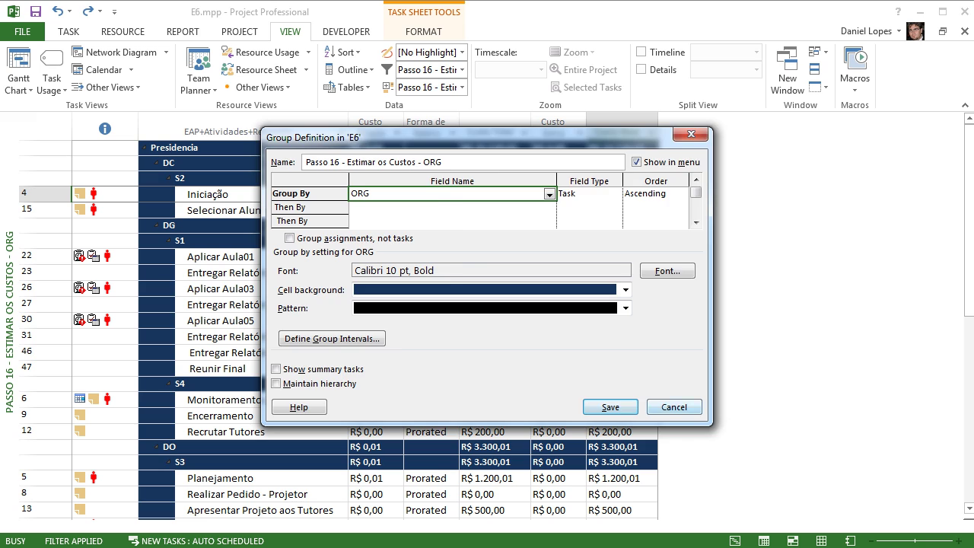
left_click(673, 407)
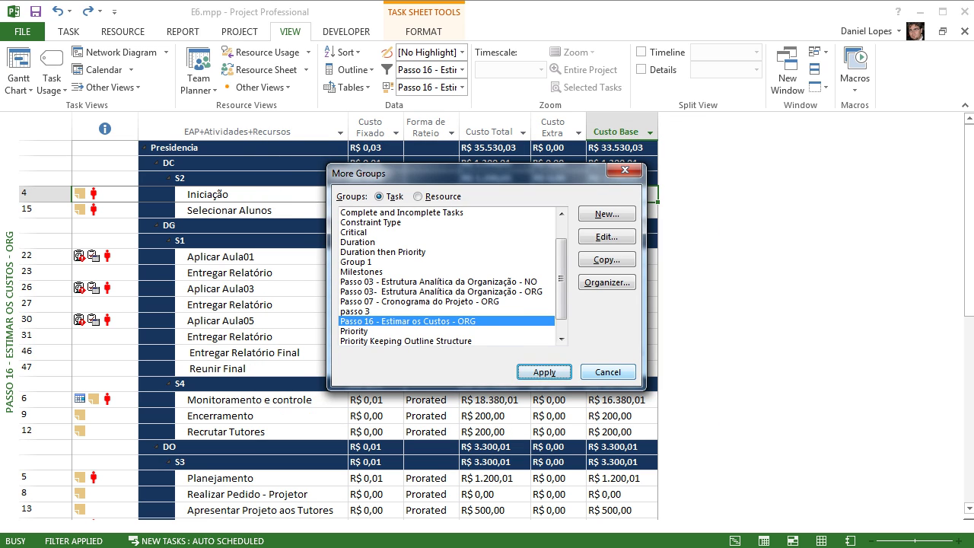
key("Escape")
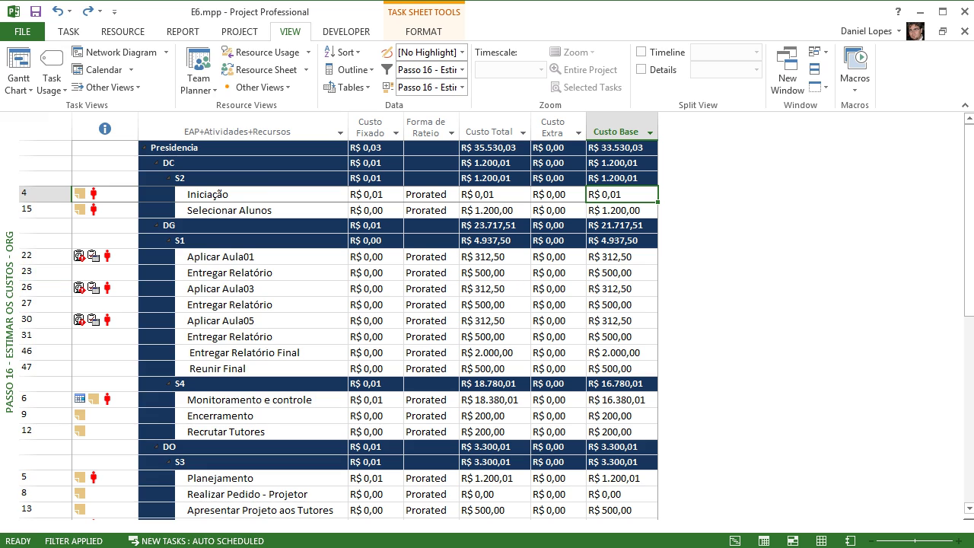
Step: Switch to the Passo 17 - Montar o Desempenho Financeiro view and show the project summary's weekly costs
right_click(11, 286)
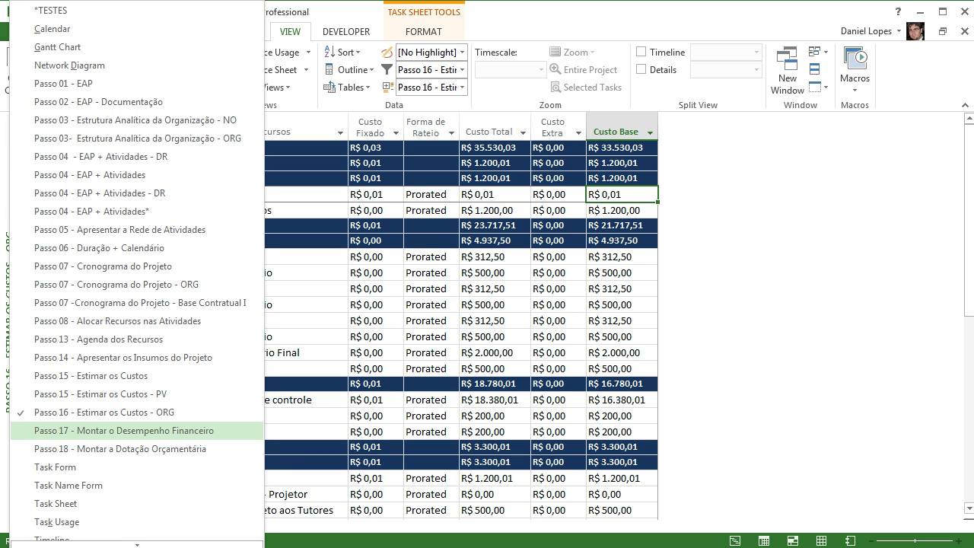
left_click(122, 430)
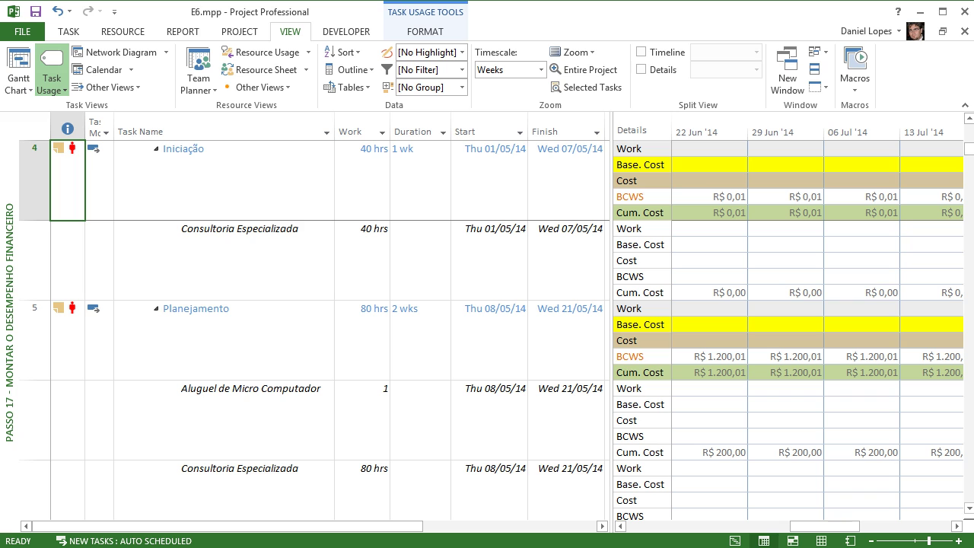
scroll(785, 148, "up", 3)
left_click(785, 148)
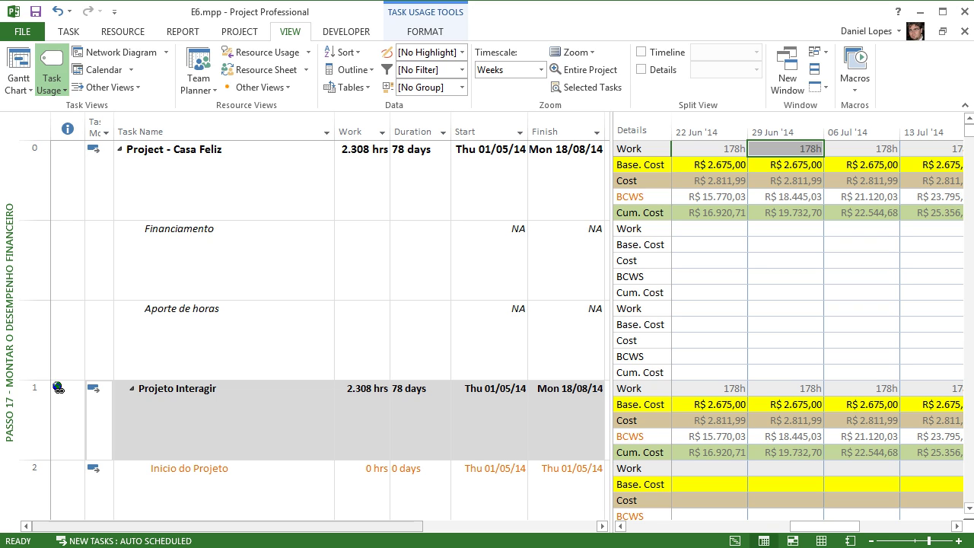
left_click_drag(229, 526, 286, 526)
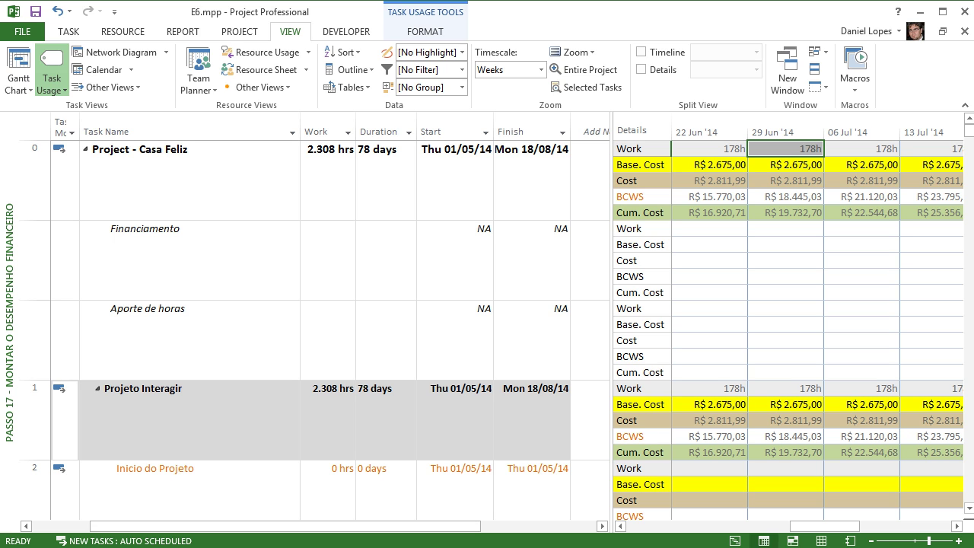
Step: Remove the Work and All Assignment Rows fields from the usage details shown in the timephased grid
mouse_move(969, 130)
left_mouse_down()
mouse_move(968, 166)
mouse_move(969, 130)
left_mouse_up()
left_click(63, 171)
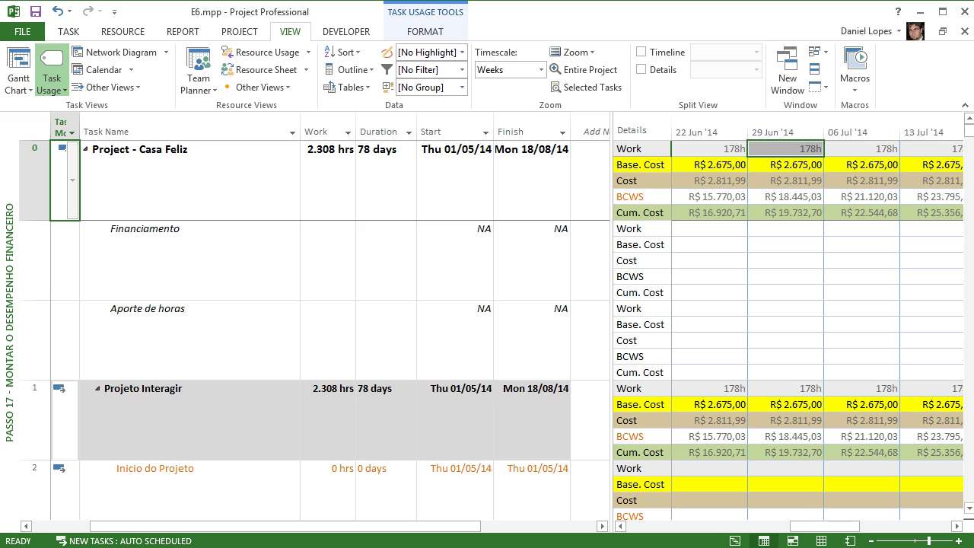
left_click(641, 149)
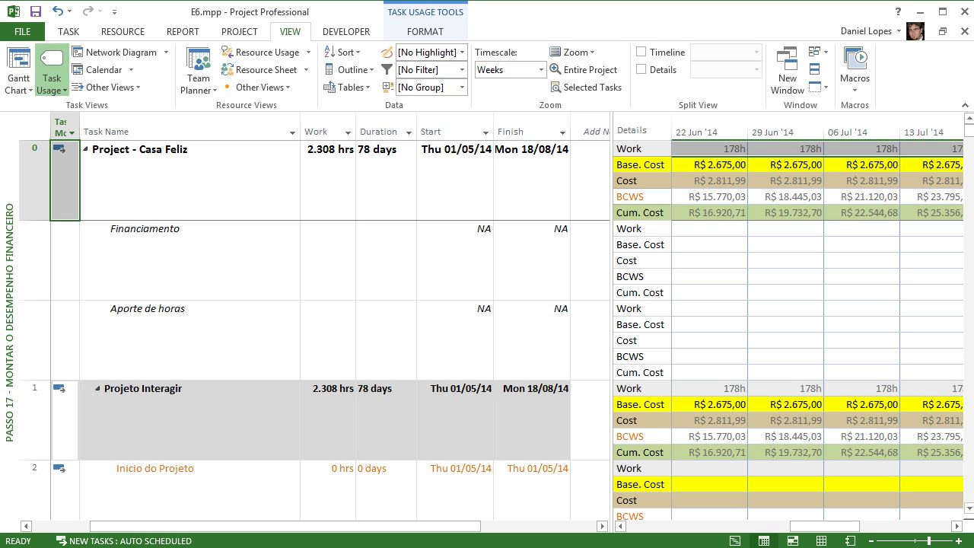
right_click(620, 149)
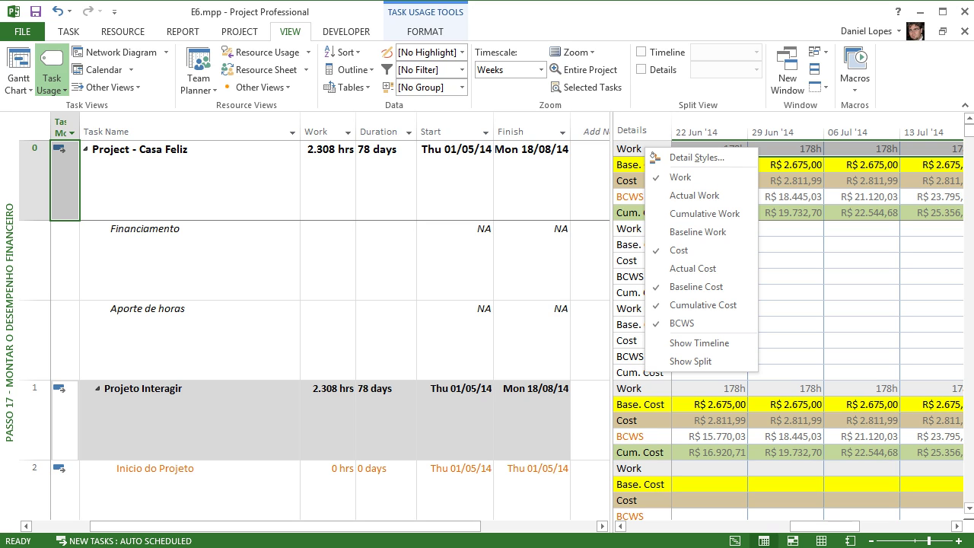
left_click(643, 155)
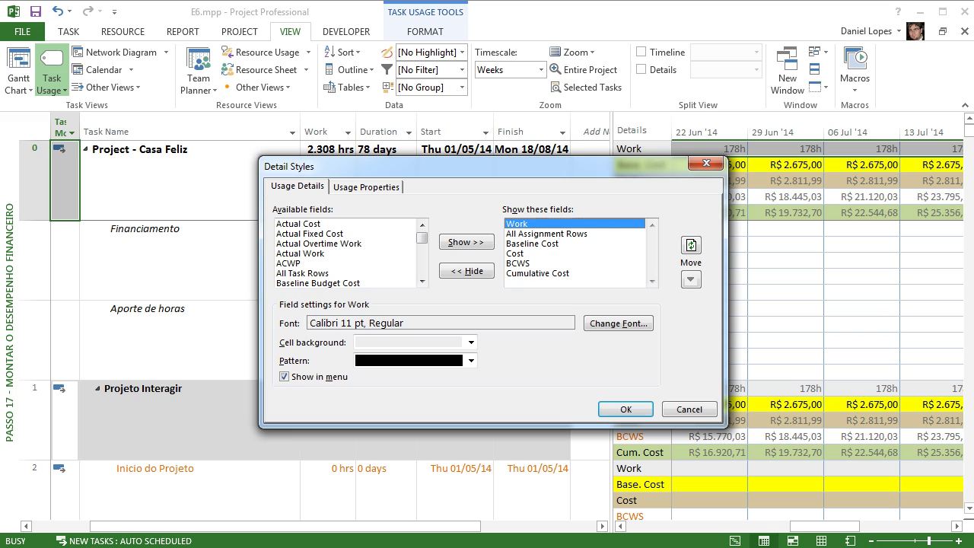
left_click(467, 271)
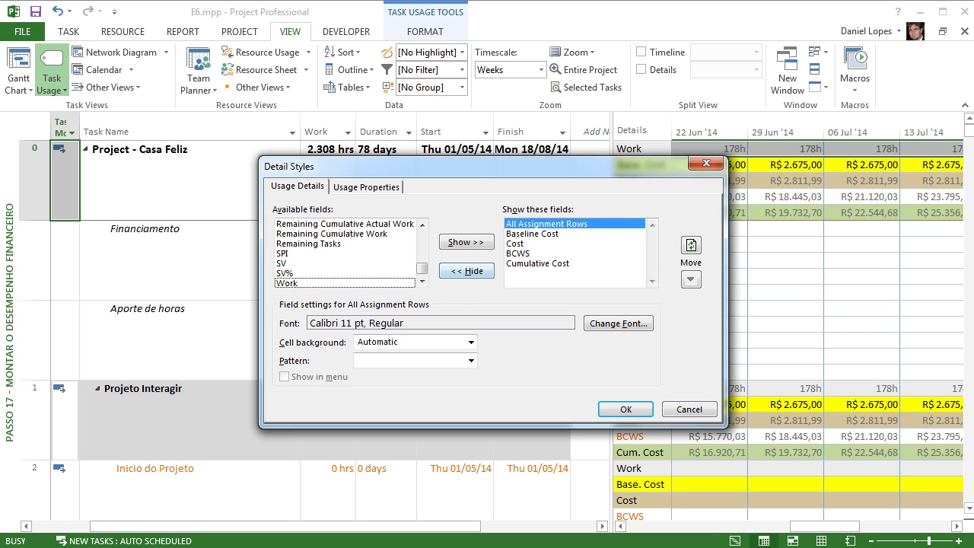
left_click(466, 271)
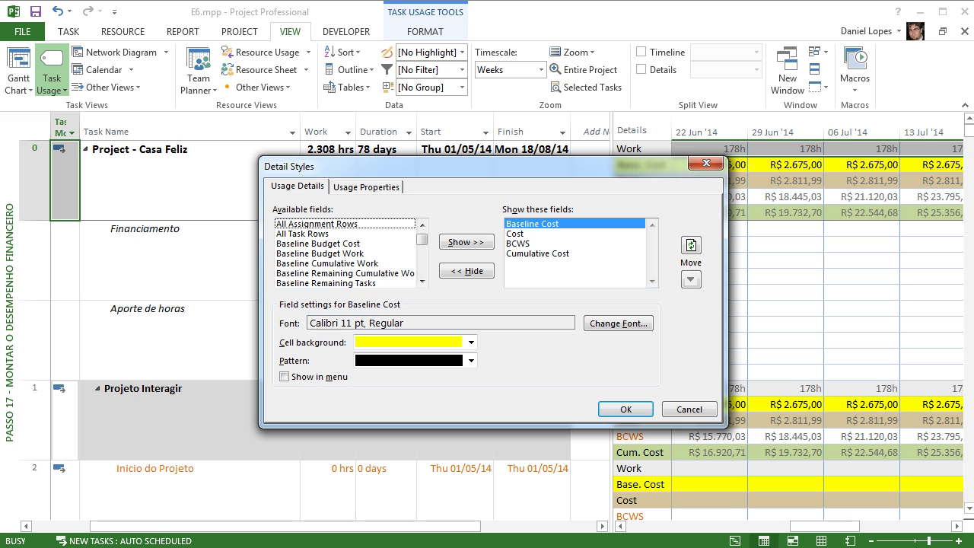
left_click(625, 409)
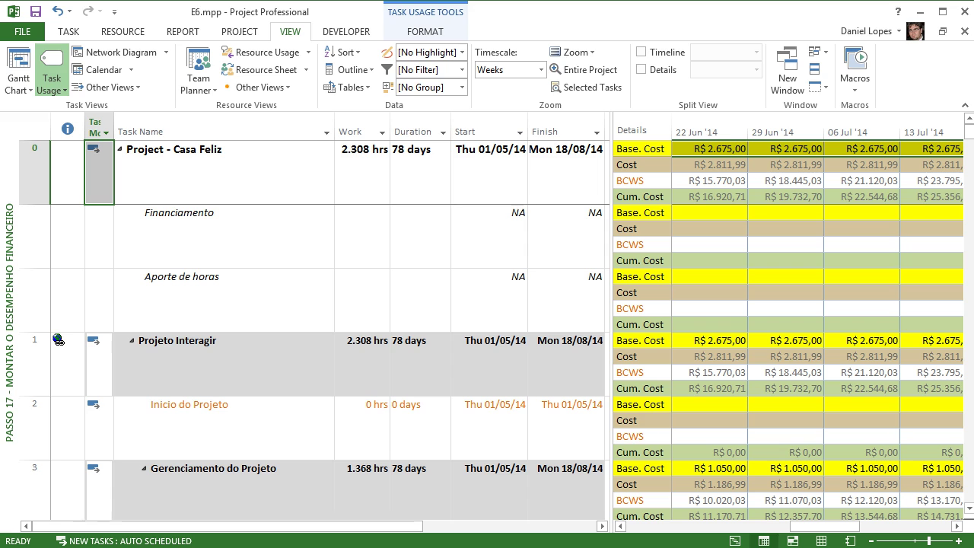
Step: Examine the project summary's weekly baseline cost, cost, BCWS and cumulative cost through August 2014
key("shift+Down")
key("shift+Down")
key("shift+Down")
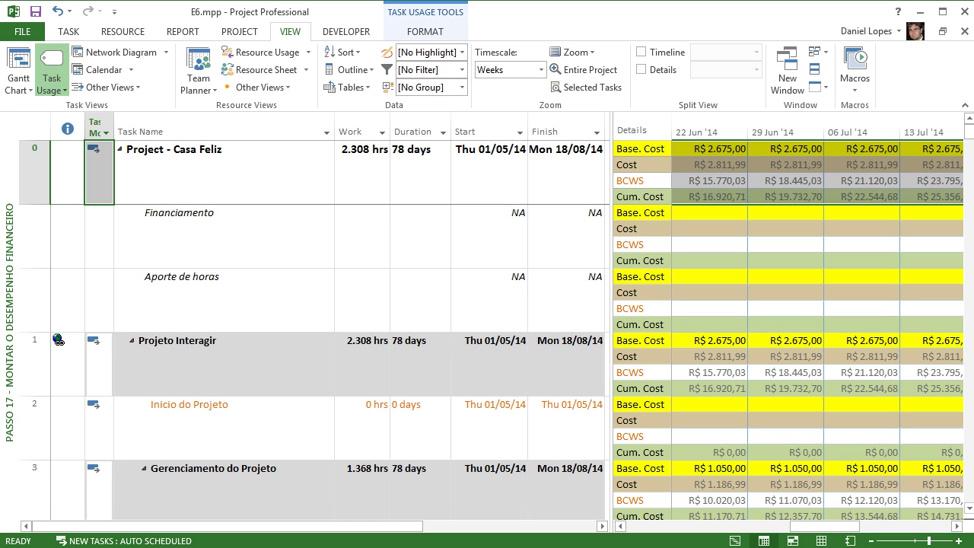
left_click(709, 165)
left_click(710, 197)
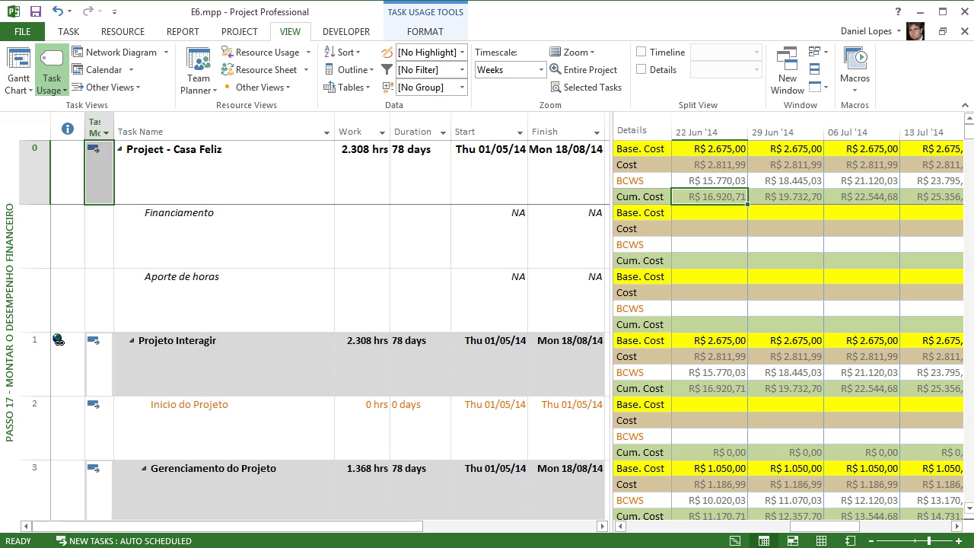
key("Right")
key("Right")
key("Right")
key("Right")
key("Right")
key("Right")
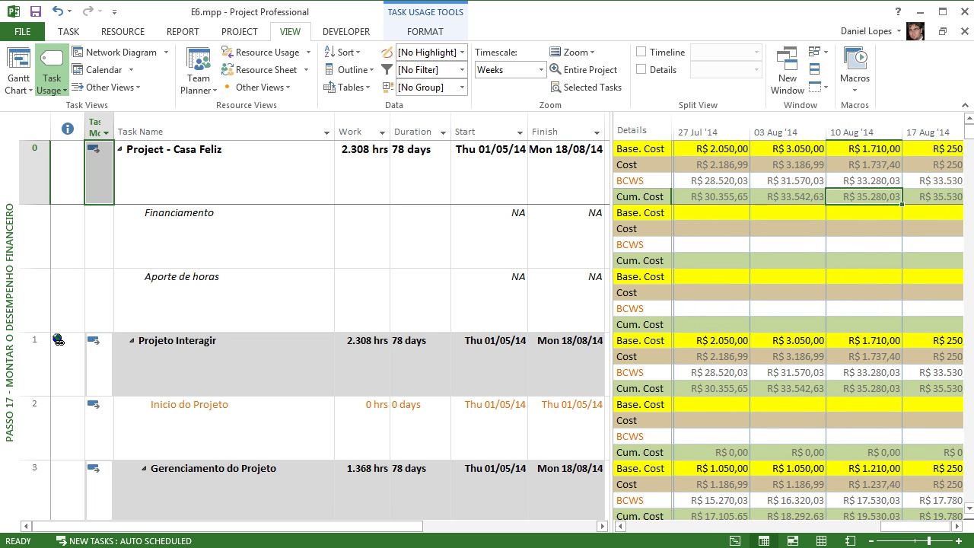
key("Left")
key("Left")
key("Left")
key("Left")
key("Left")
key("Left")
key("Left")
key("Left")
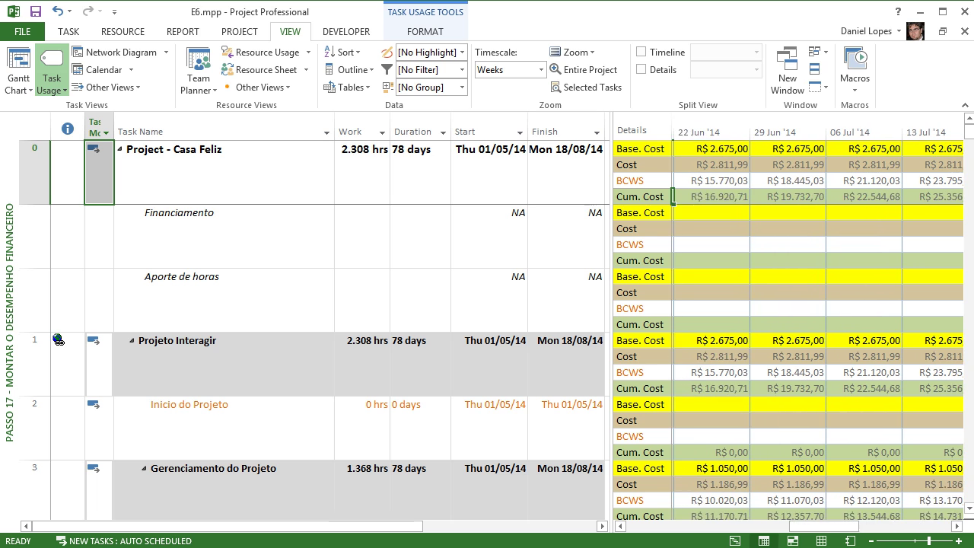
Step: Inspect the timescale's middle, bottom and top tier settings and close them without changes
right_click(709, 120)
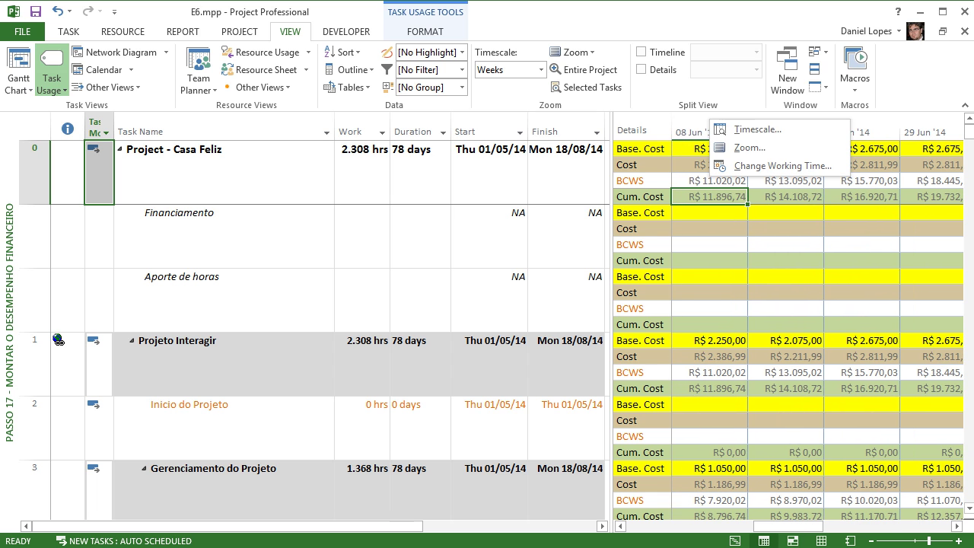
left_click(734, 128)
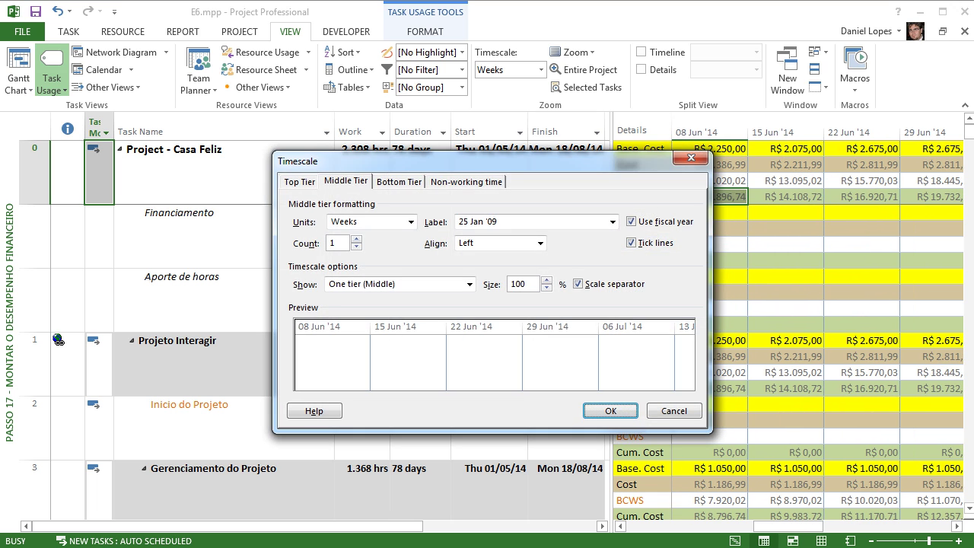
left_click(398, 182)
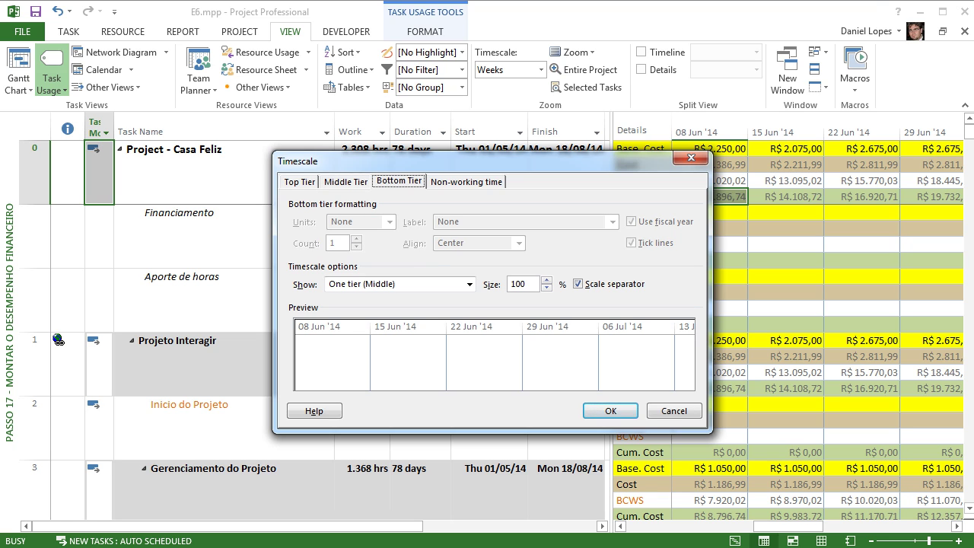
left_click(346, 182)
left_click(299, 182)
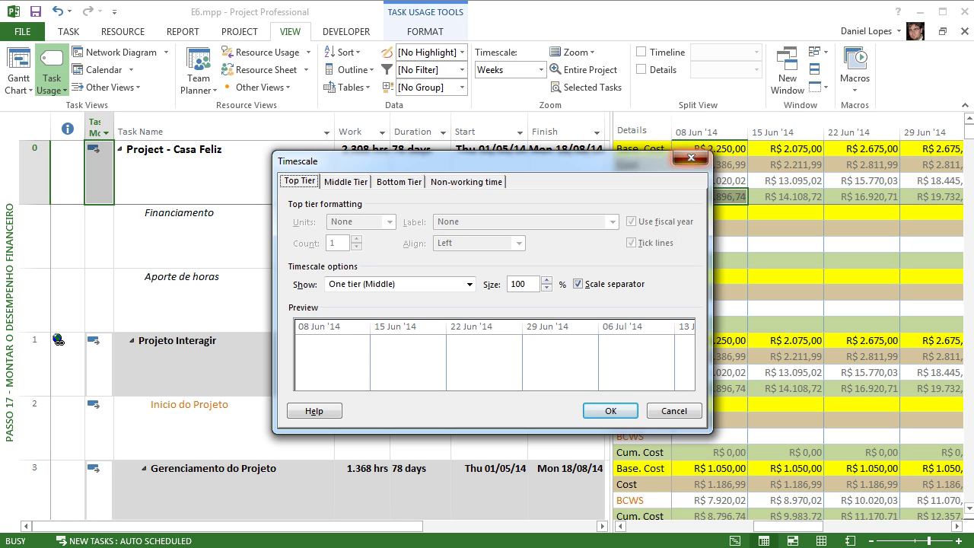
left_click(691, 158)
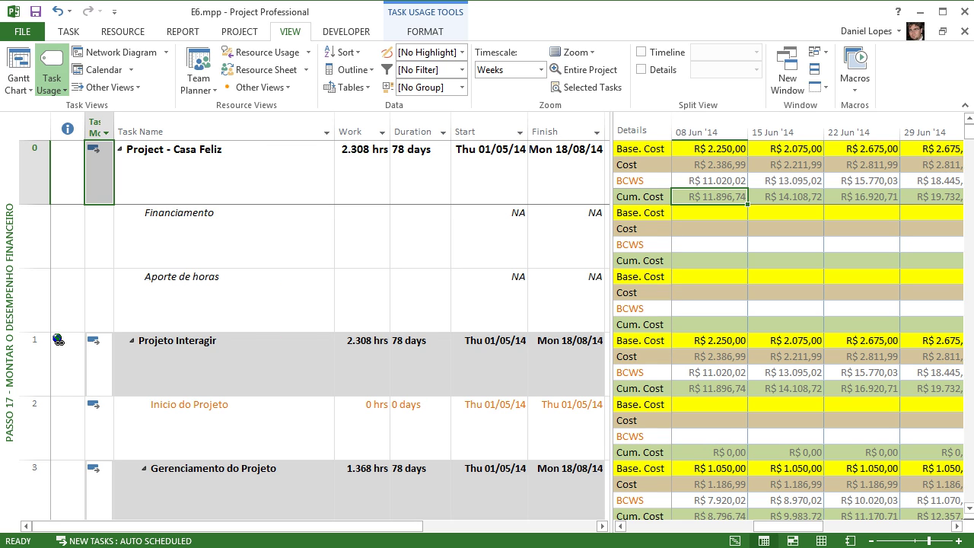
Step: Switch to the Passo 18 - Montar a Dotação Orçamentária view and select the Financiamento budget row
right_click(10, 353)
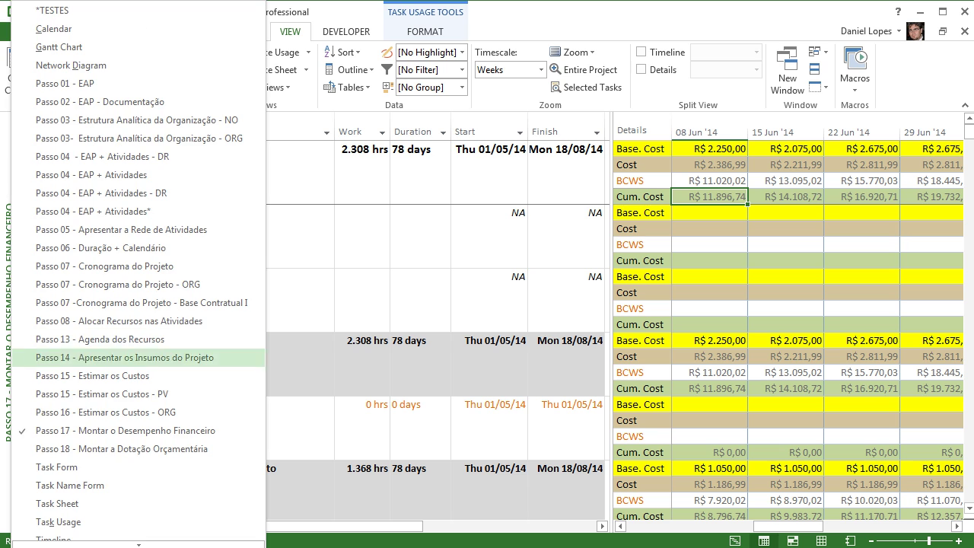
left_click(122, 448)
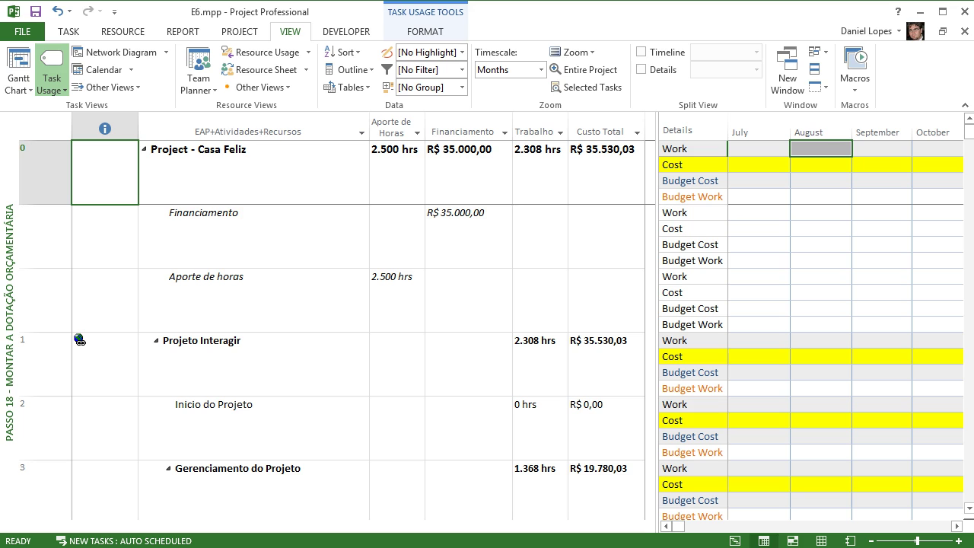
key("Down")
key("Right")
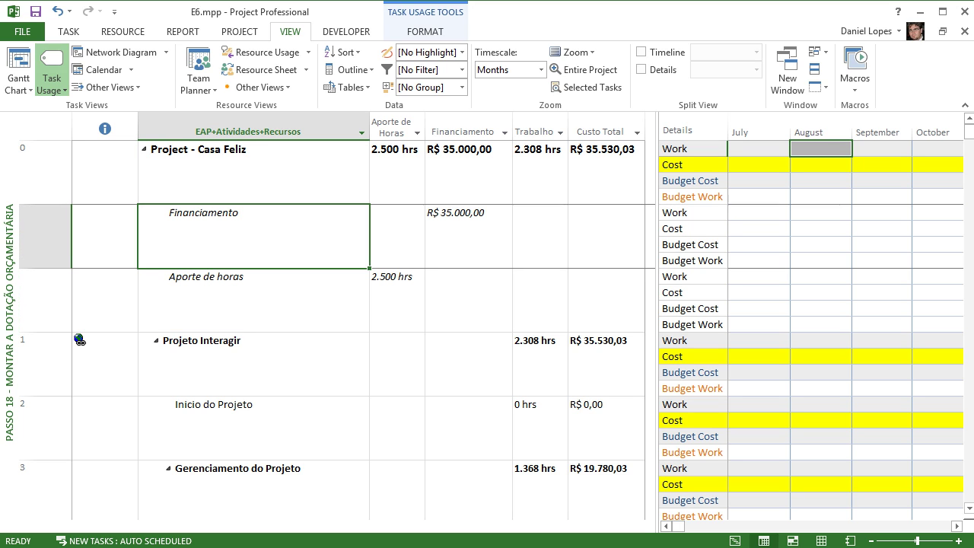
key("Down")
key("Up")
Step: Show the budget grid's months from May onward and widen the month columns enough to fit June's cost
left_click(958, 527)
left_click(957, 526)
left_click(957, 526)
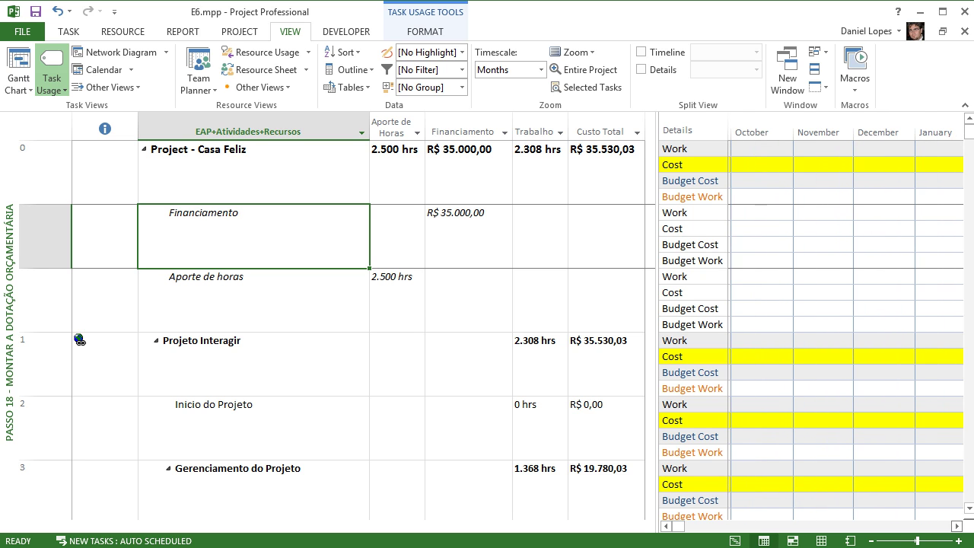
left_click(957, 527)
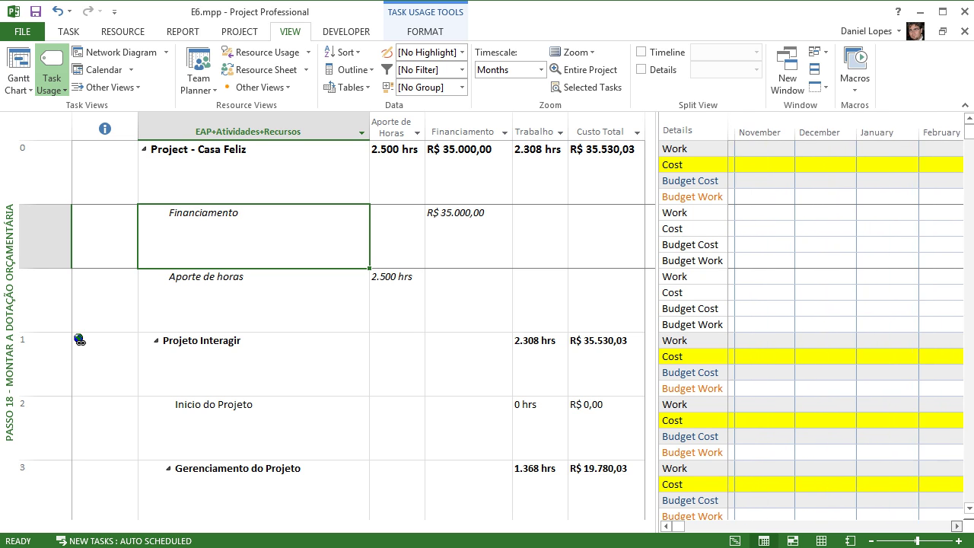
left_click(957, 527)
left_click(958, 526)
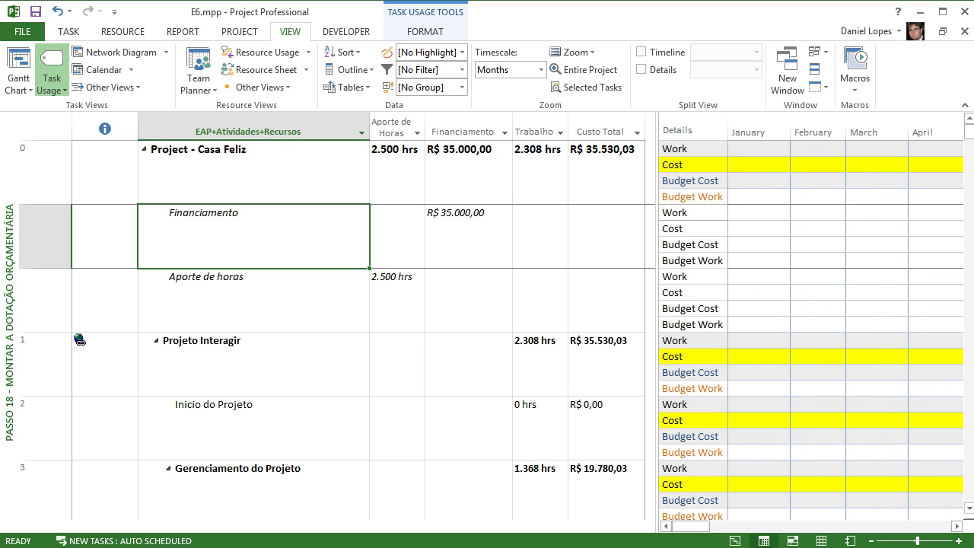
left_click_drag(691, 527, 731, 527)
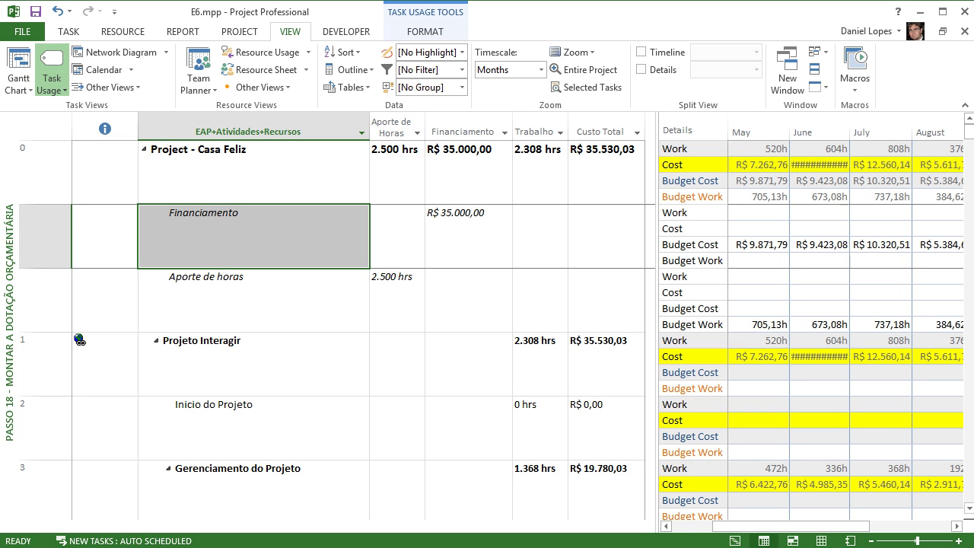
left_click_drag(851, 133, 855, 133)
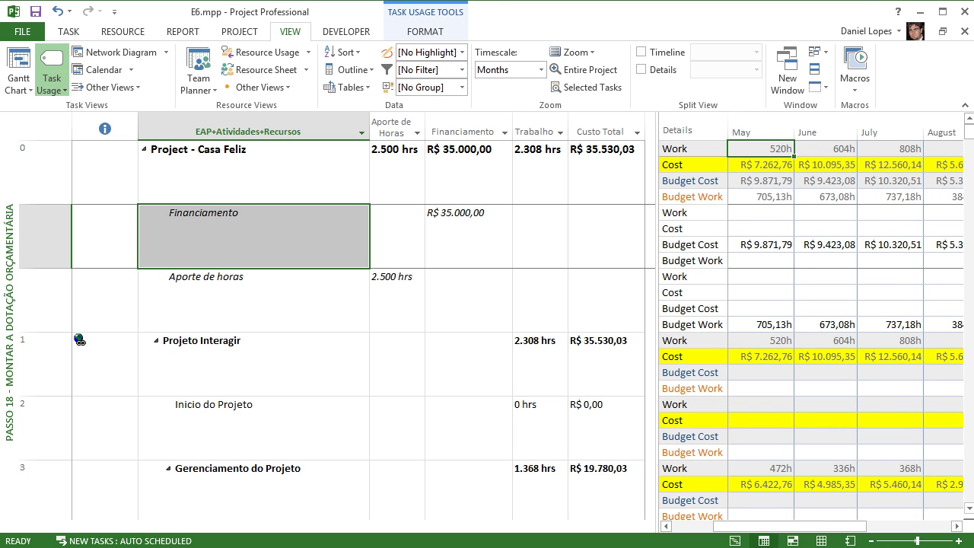
Step: Try raising the Aporte de horas budget to 2.505 hrs and restore it to 2.500 hrs
left_click(468, 236)
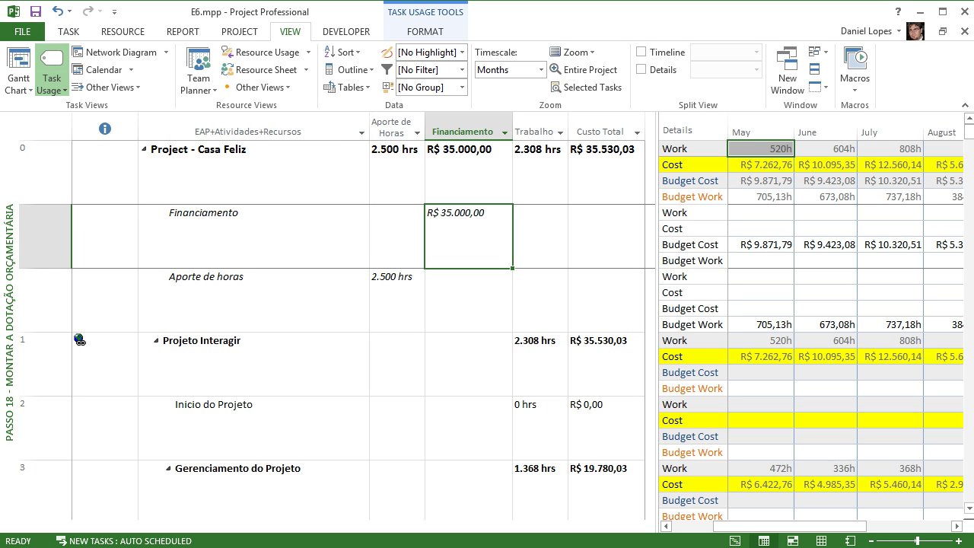
left_click(396, 301)
left_click(418, 284)
left_click(418, 284)
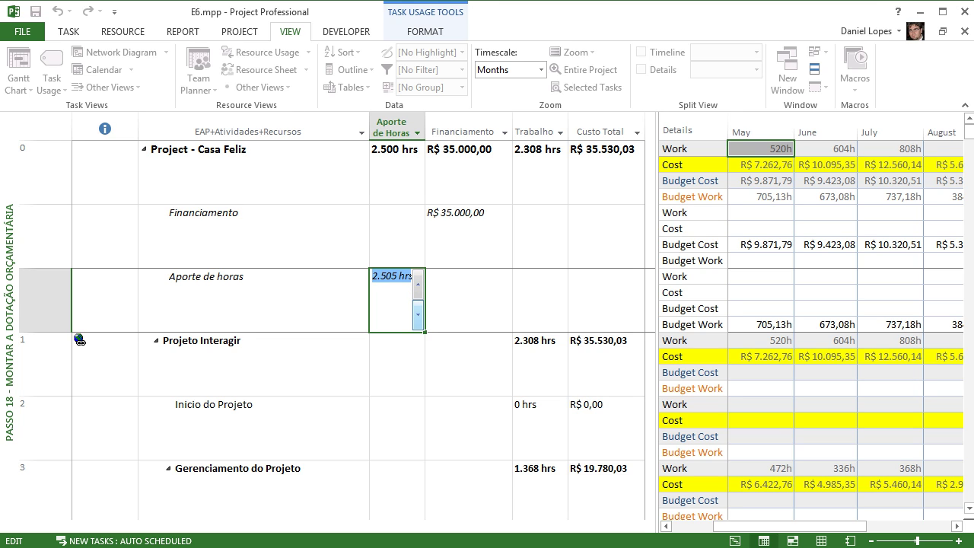
left_click(418, 315)
left_click(418, 314)
left_click(418, 314)
left_click(418, 315)
left_click(418, 314)
left_click(469, 236)
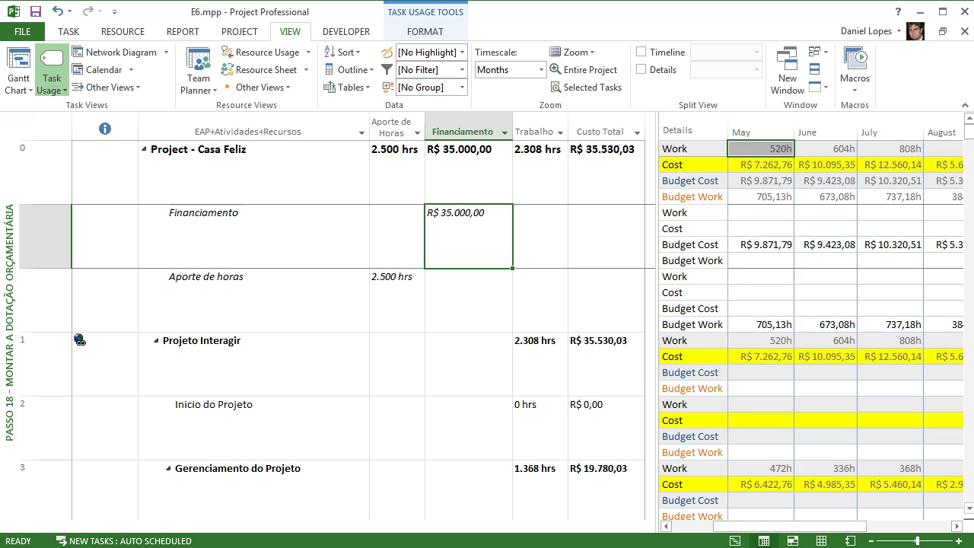
Step: Hide the Work row from the monthly budget details, keeping Cost, Budget Cost and Budget Work
right_click(688, 153)
left_click(724, 181)
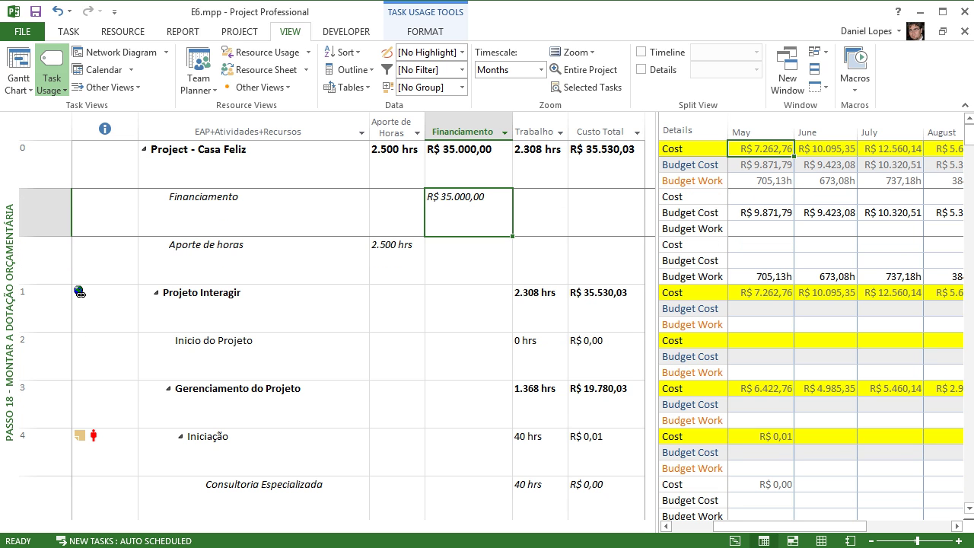
right_click(696, 149)
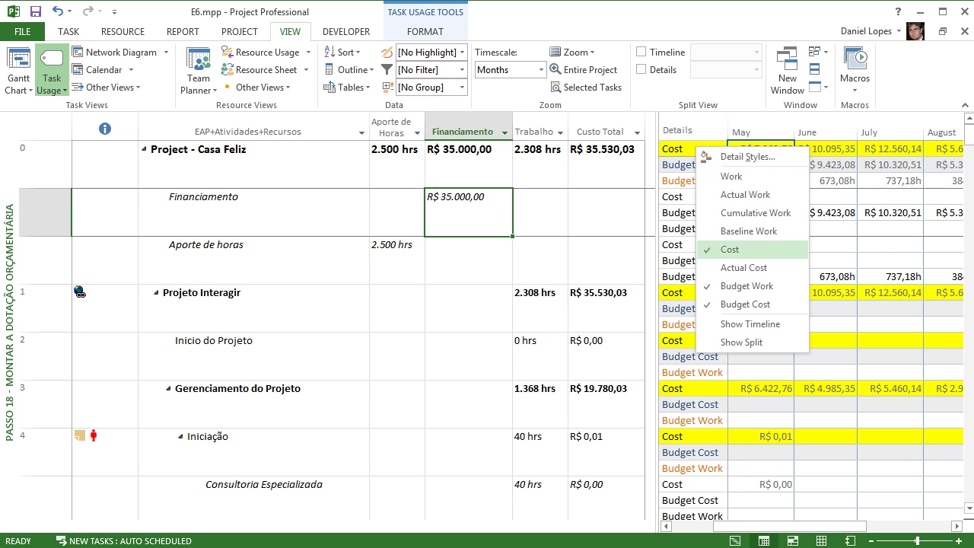
key("Escape")
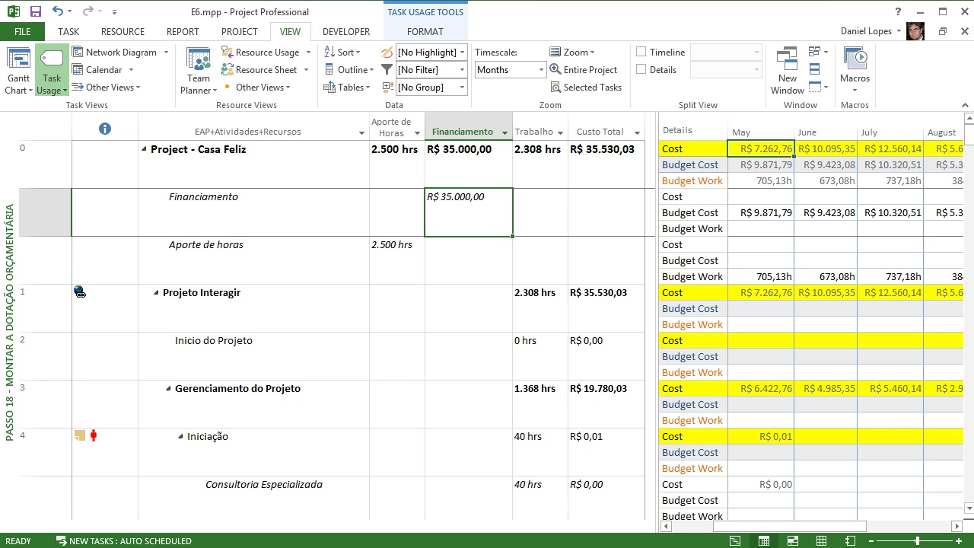
Step: Compare the project summary's monthly cost with its budget cost from May to August
key("Right")
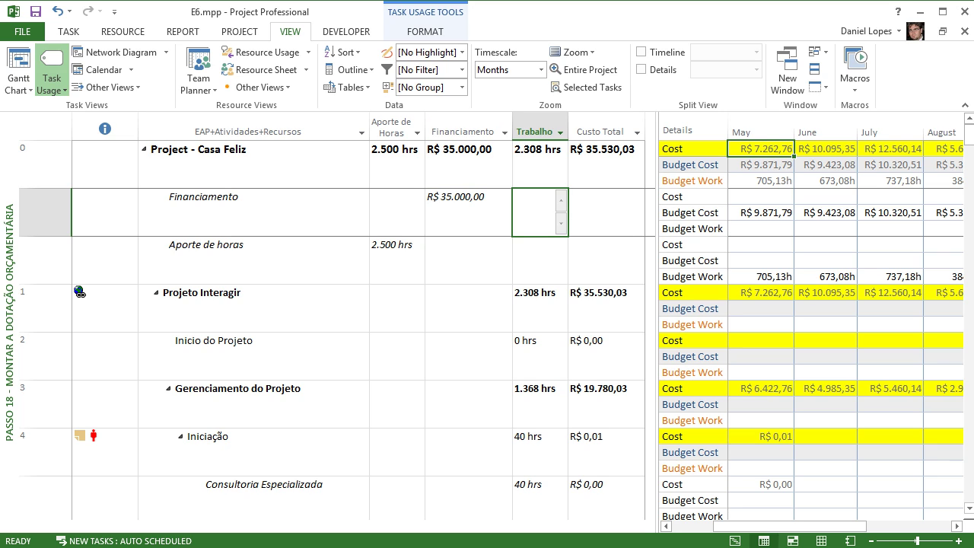
left_click(761, 165)
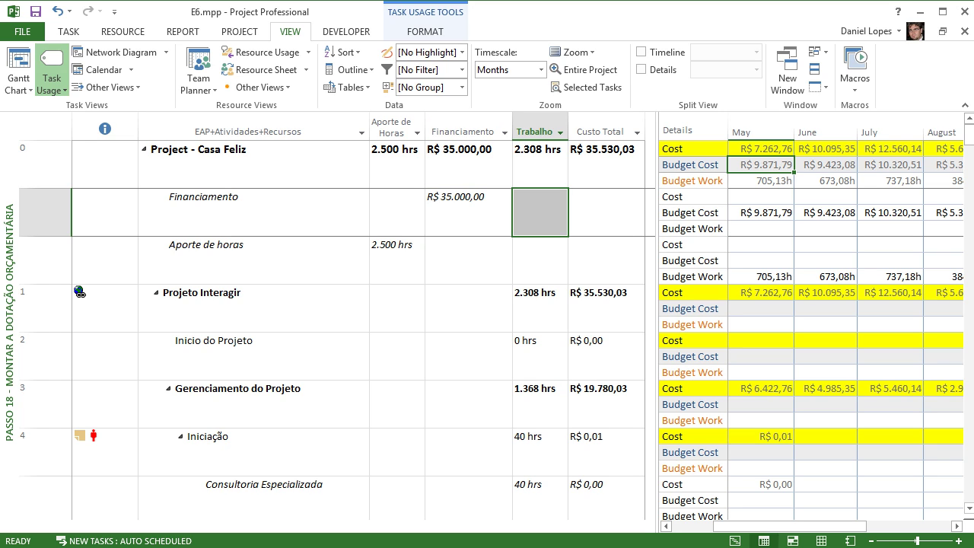
left_click(761, 149)
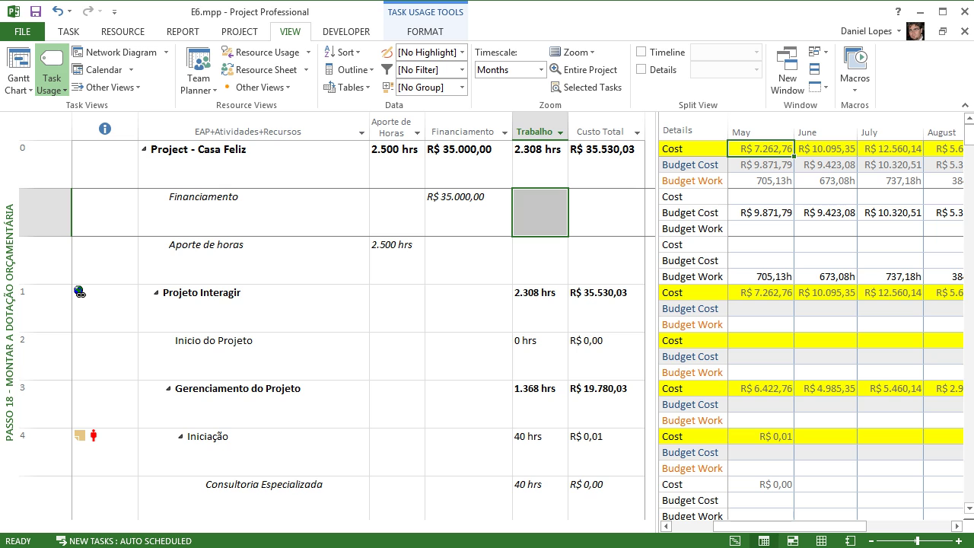
key("Right")
key("Right")
key("Left")
key("Left")
key("Right")
key("Right")
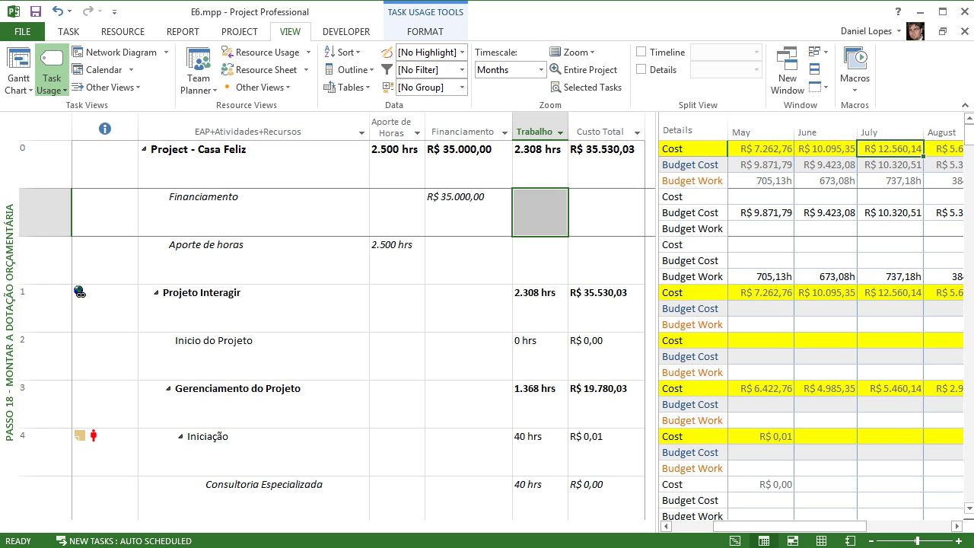
key("Right")
key("Left")
key("Left")
key("Left")
key("Left")
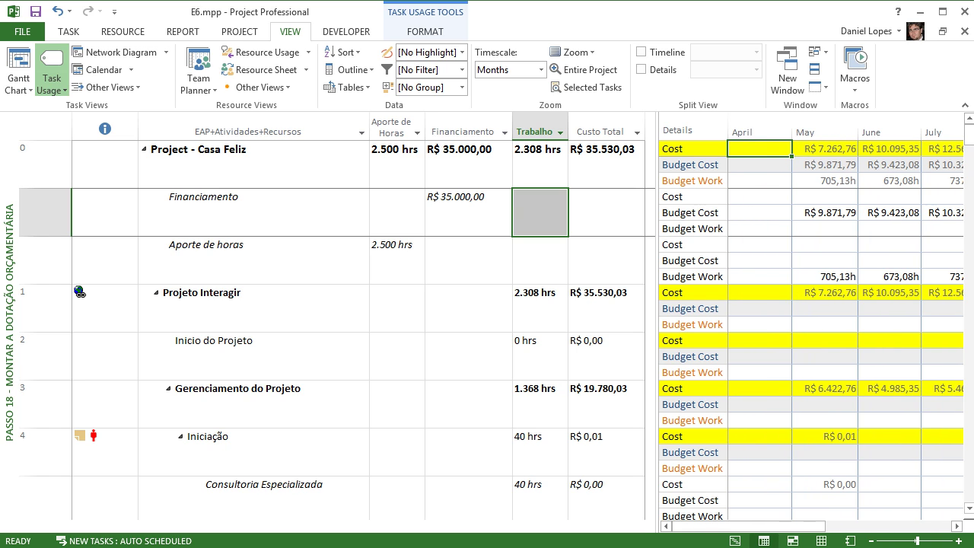
Step: Compare the Project - Casa Feliz summary's May cost with its May budget cost
key("Right")
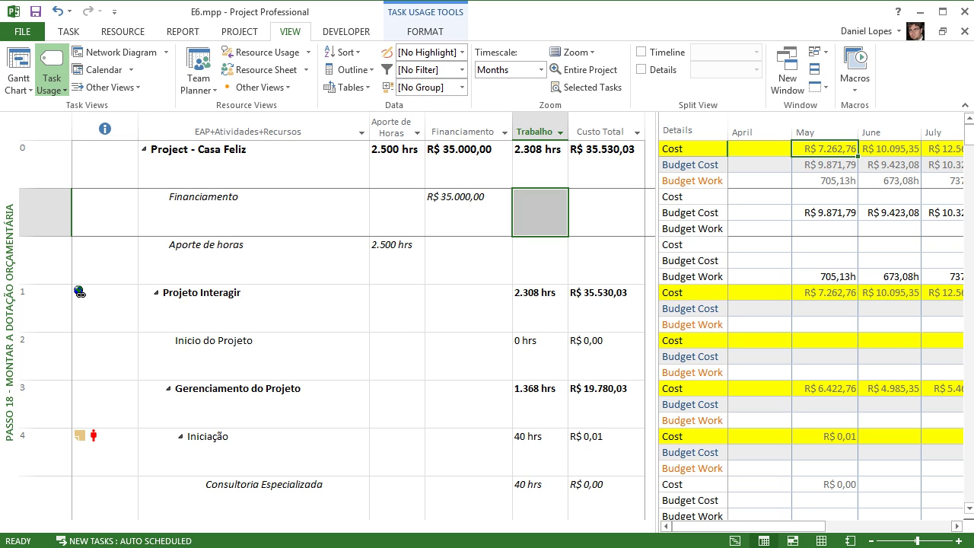
key("Down")
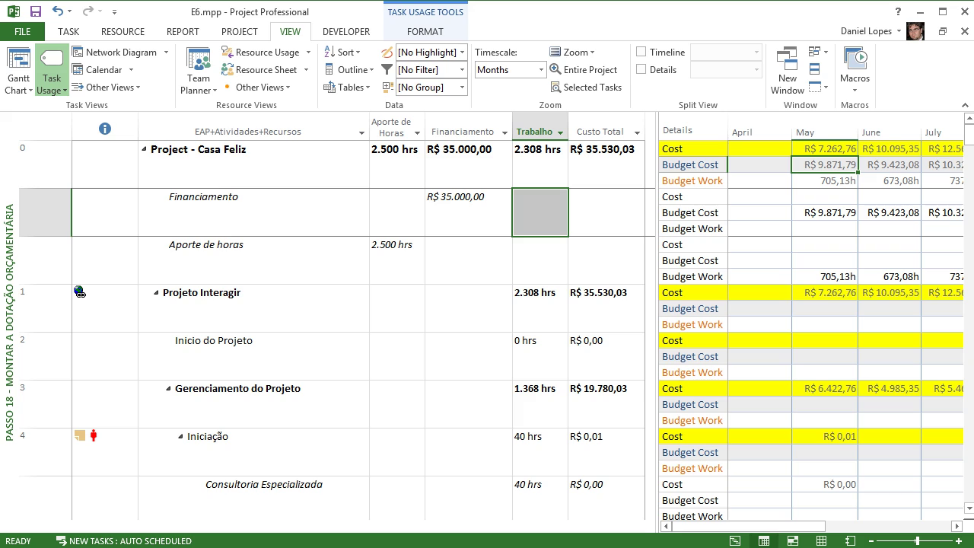
key("Up")
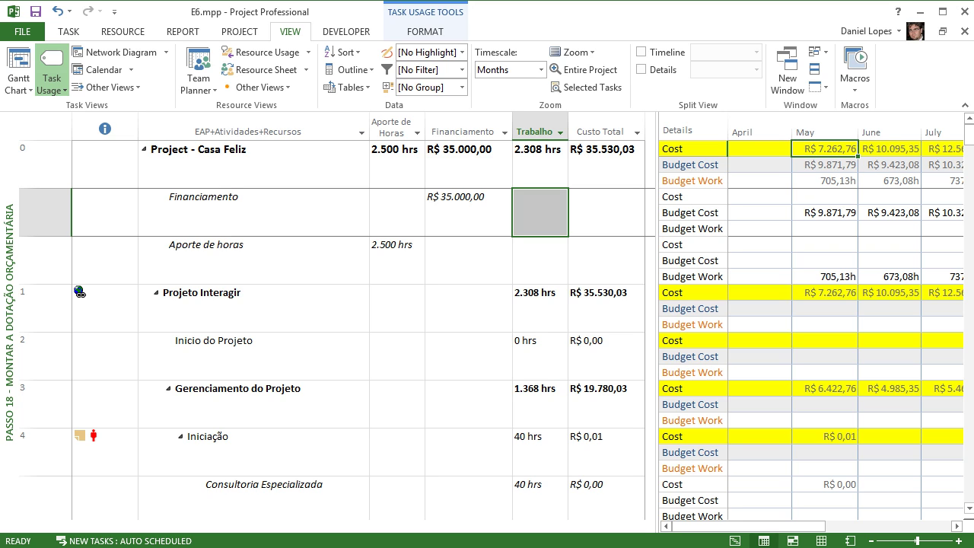
key("Down")
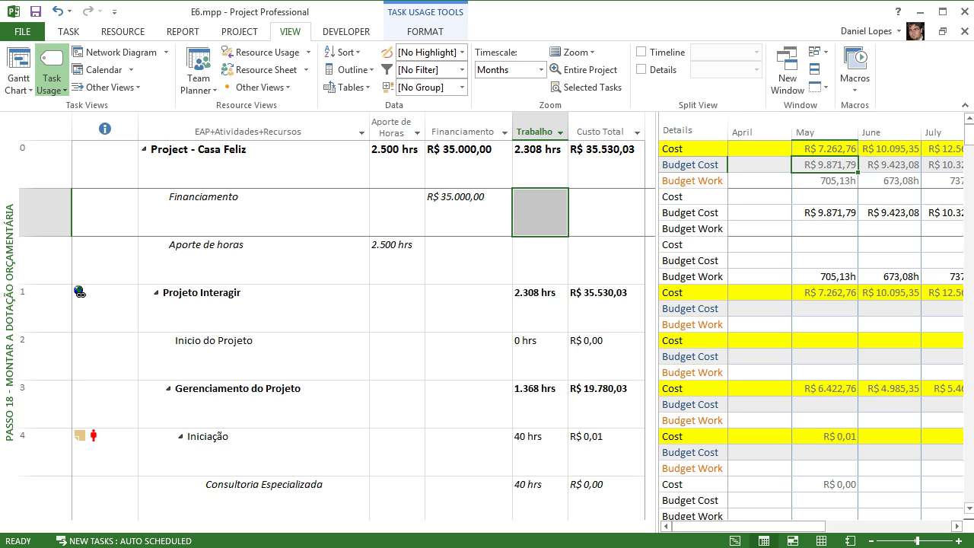
Step: Compare the project summary's June cost with its budget cost, rechecking both against the May figures
left_click(889, 165)
key("Right")
key("Left")
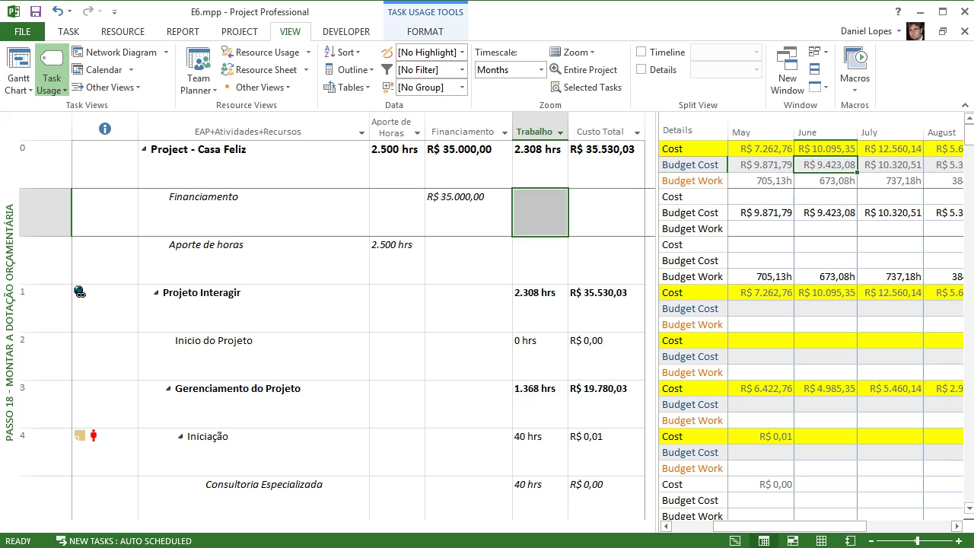
key("Up")
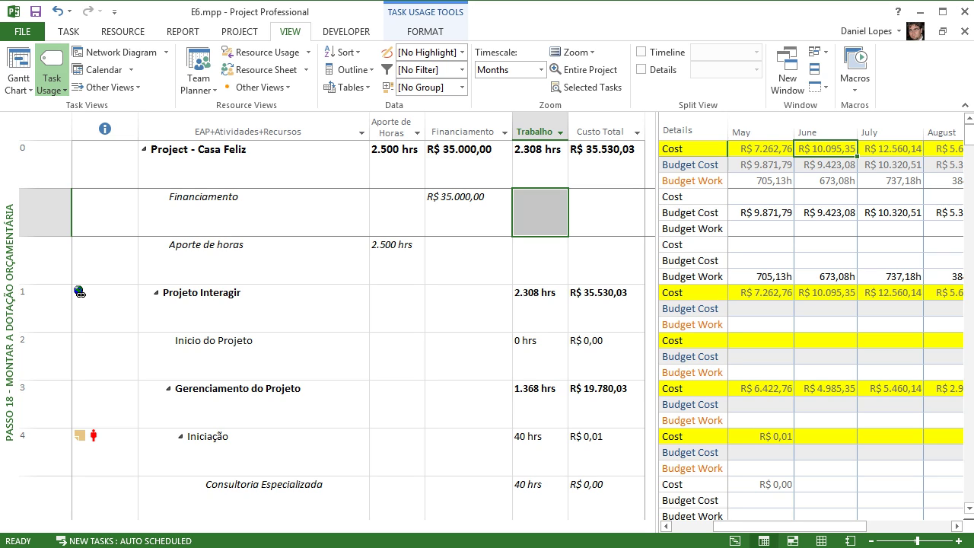
key("Down")
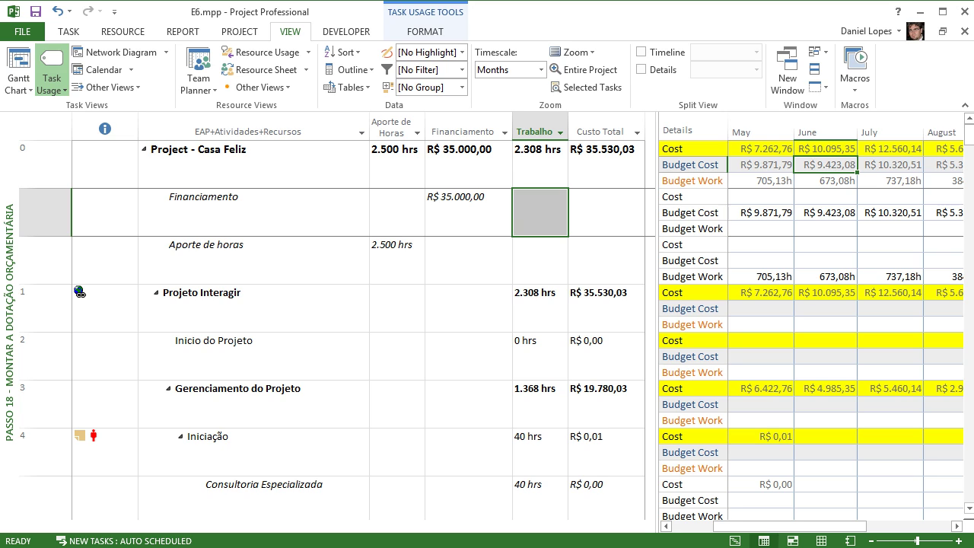
key("Left")
key("Up")
key("Down")
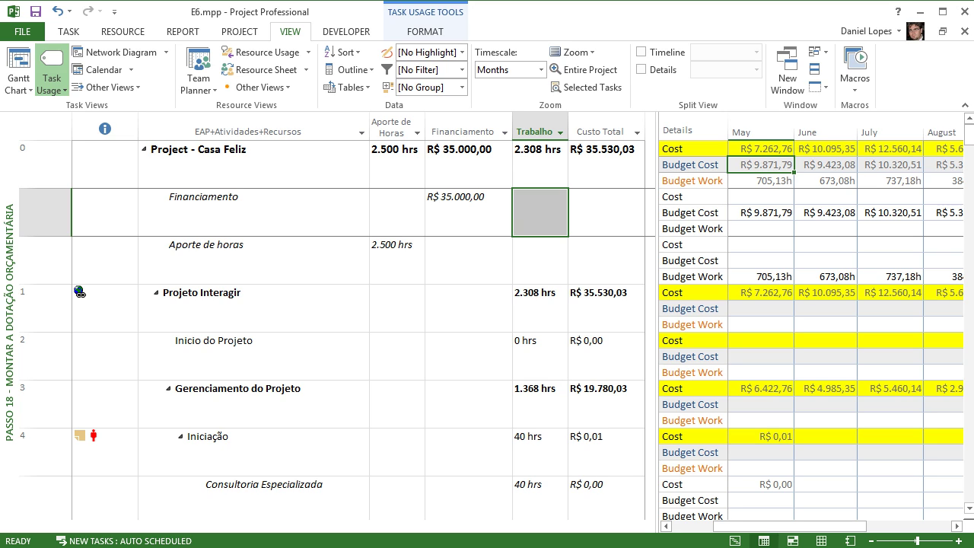
key("Up")
key("Down")
key("Right")
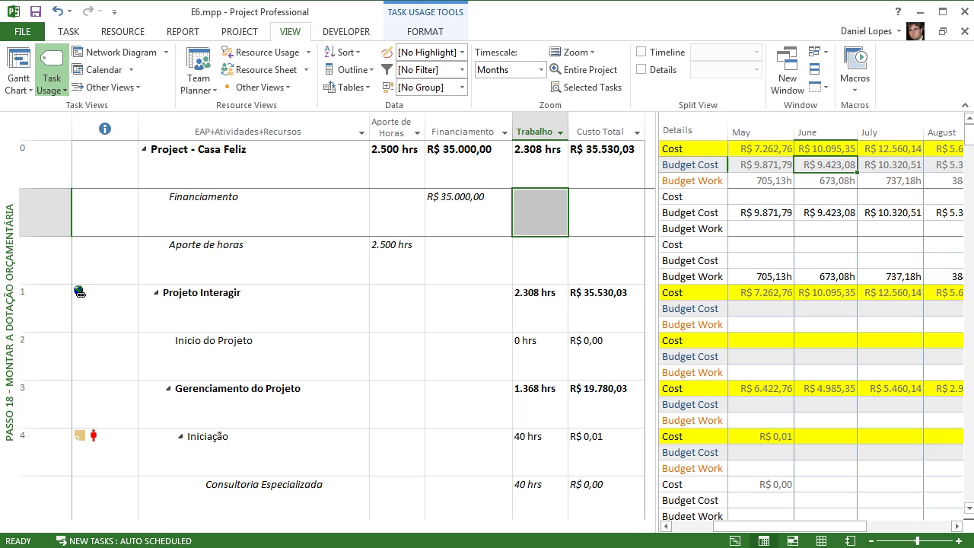
key("Up")
key("Down")
key("Up")
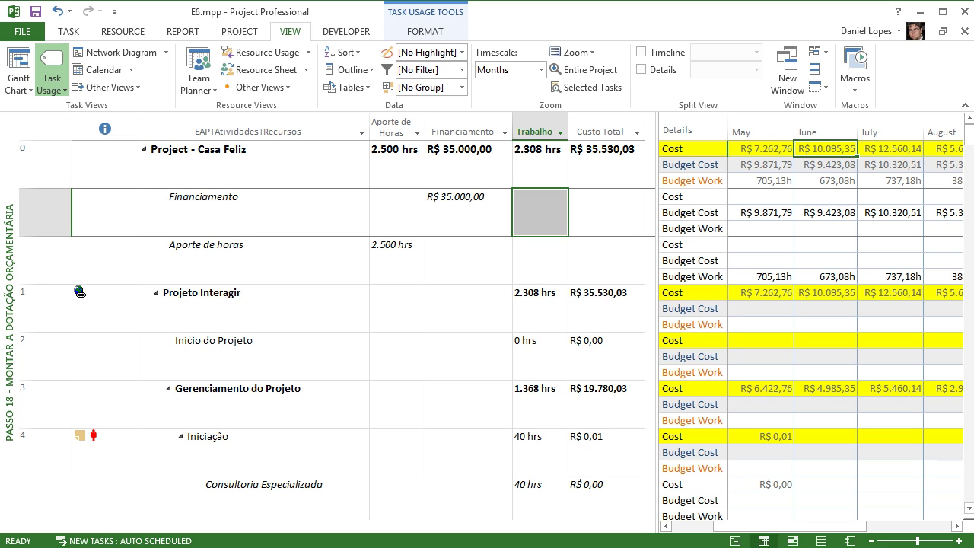
Step: Compare the project summary's cost and budget cost for July, and check August's cost and budget cost
key("Right")
key("Right")
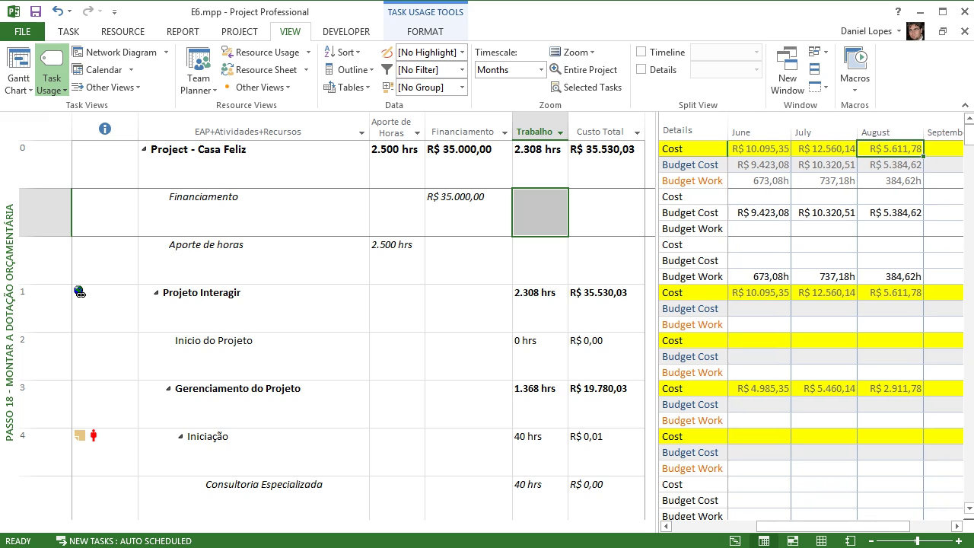
key("Left")
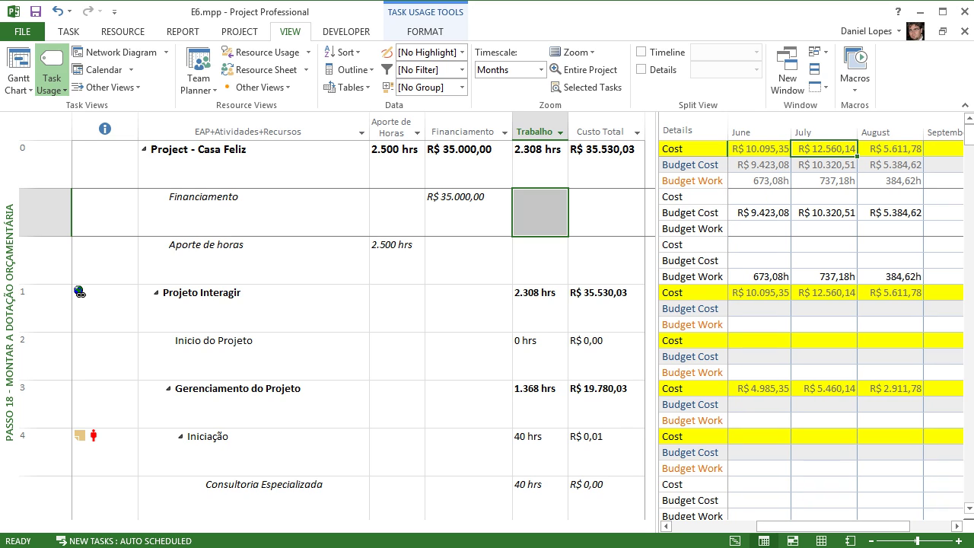
key("Down")
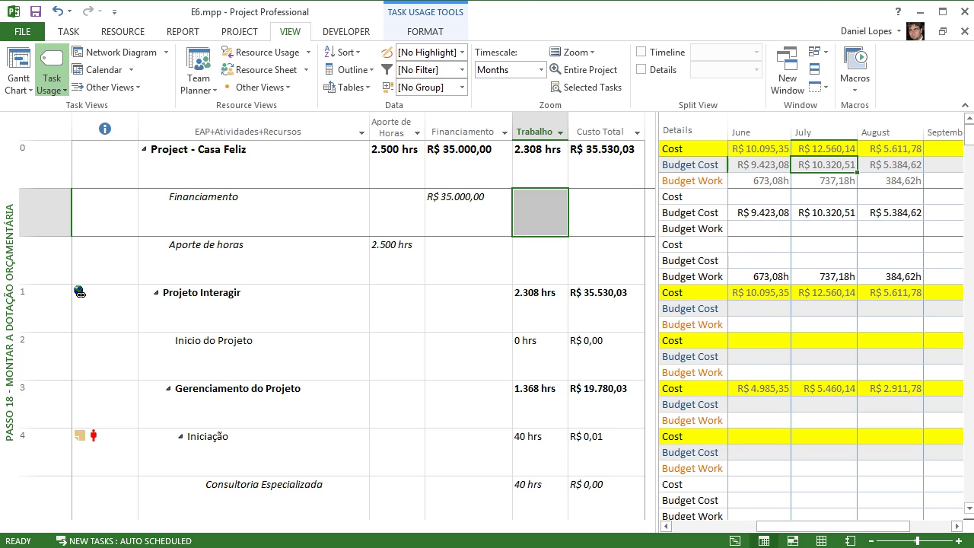
key("Left")
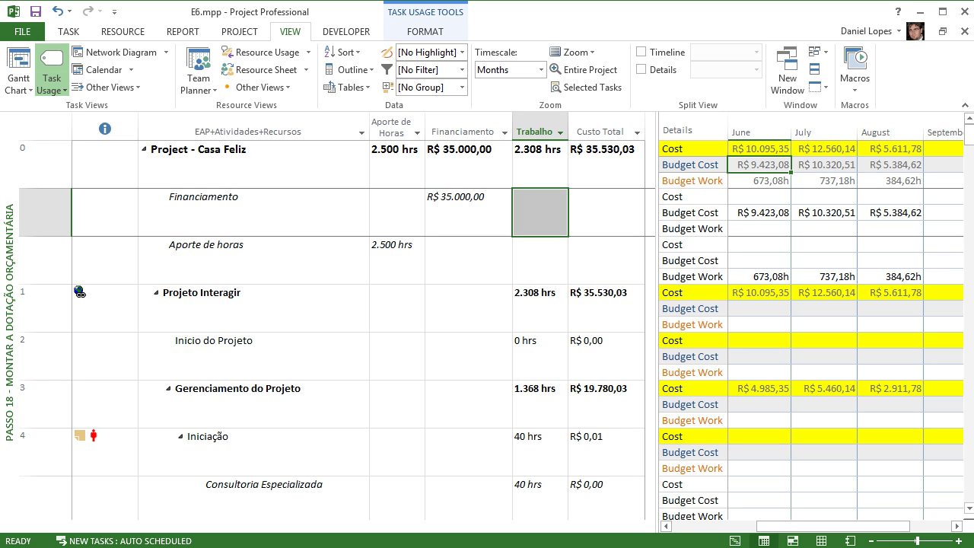
key("Right")
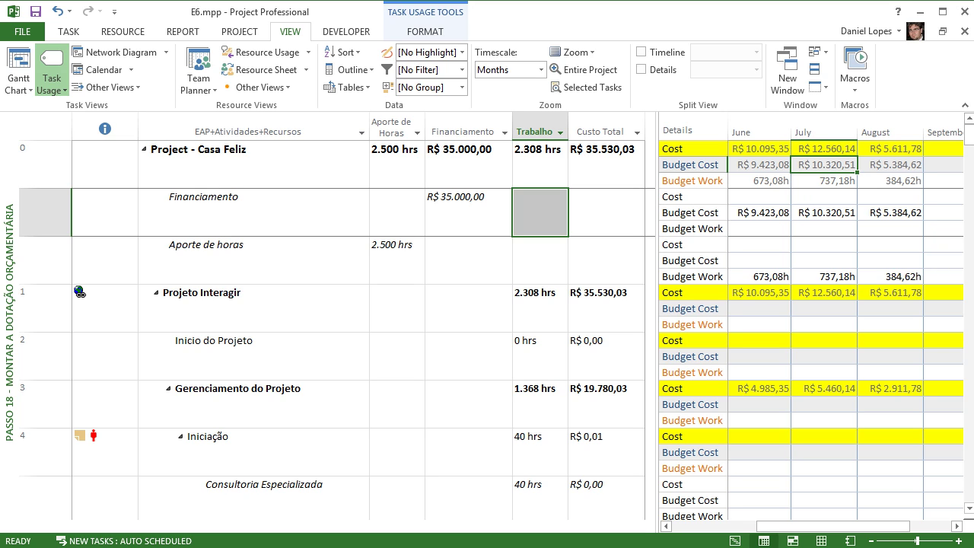
left_click(890, 164)
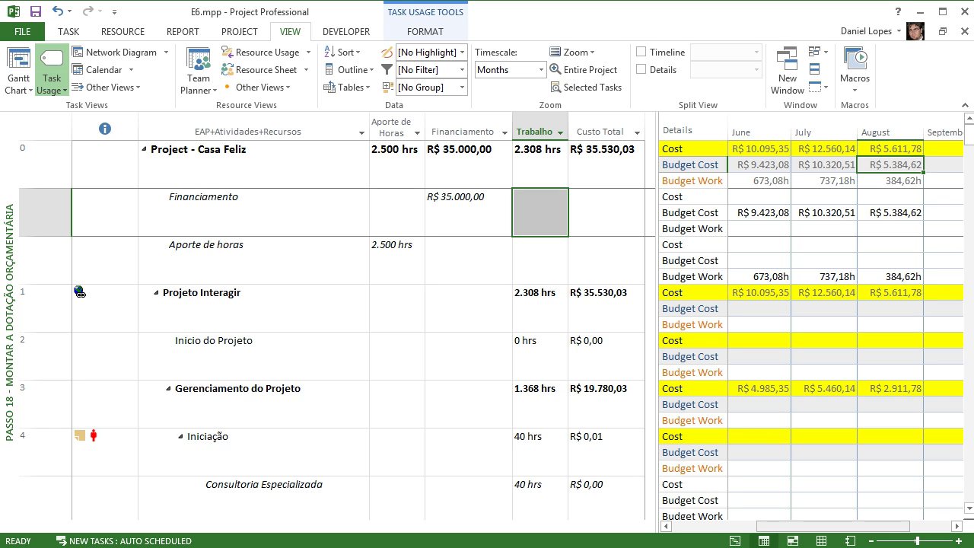
Step: Examine how the Financiamento budget amount is distributed over the project summary's monthly budget costs from May onward
left_click_drag(795, 526, 711, 526)
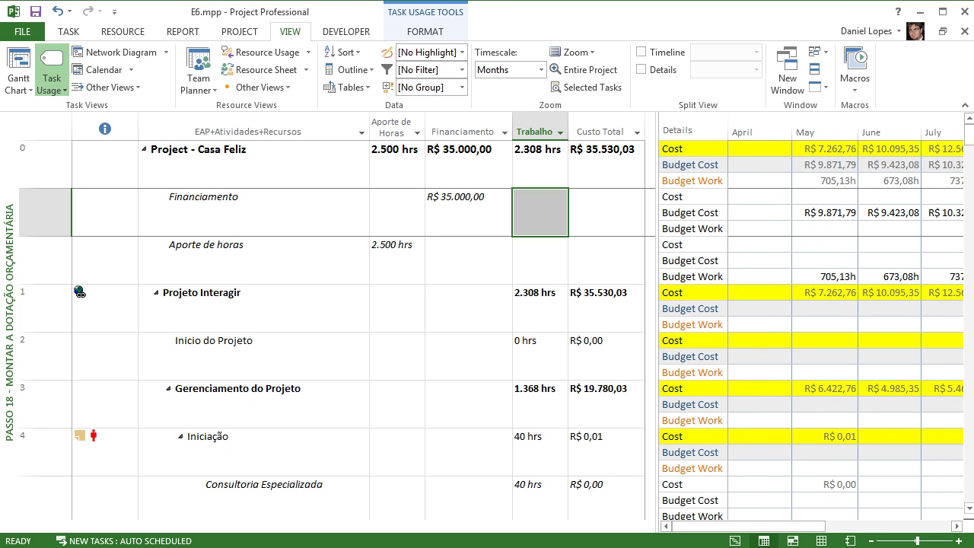
left_click(468, 212)
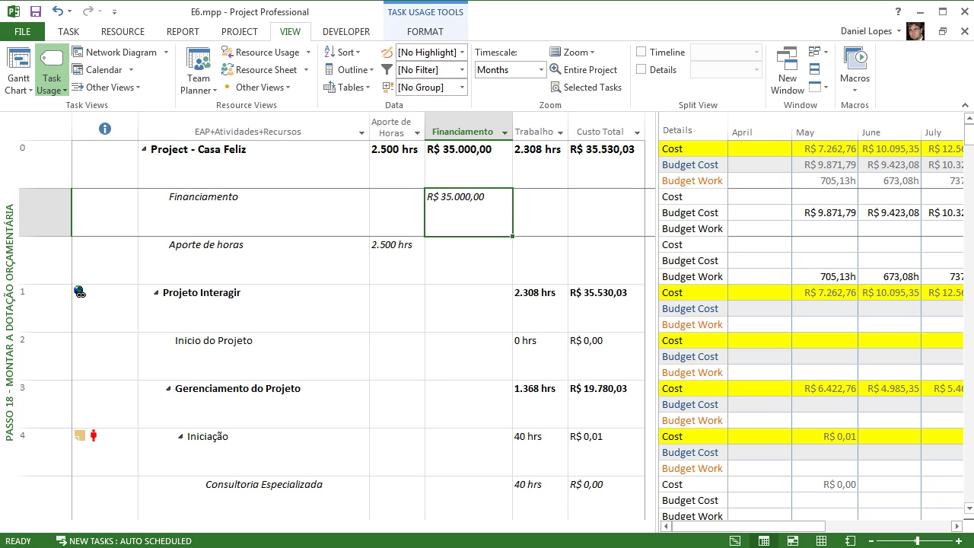
left_click(825, 165)
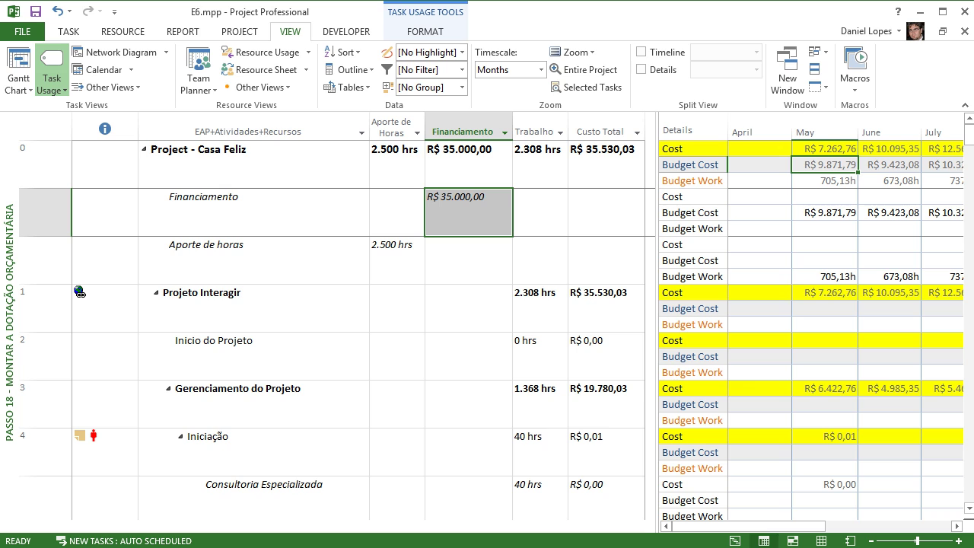
key("Right")
key("Right")
key("Right")
key("Right")
key("Left")
key("Left")
key("Left")
key("Left")
key("Left")
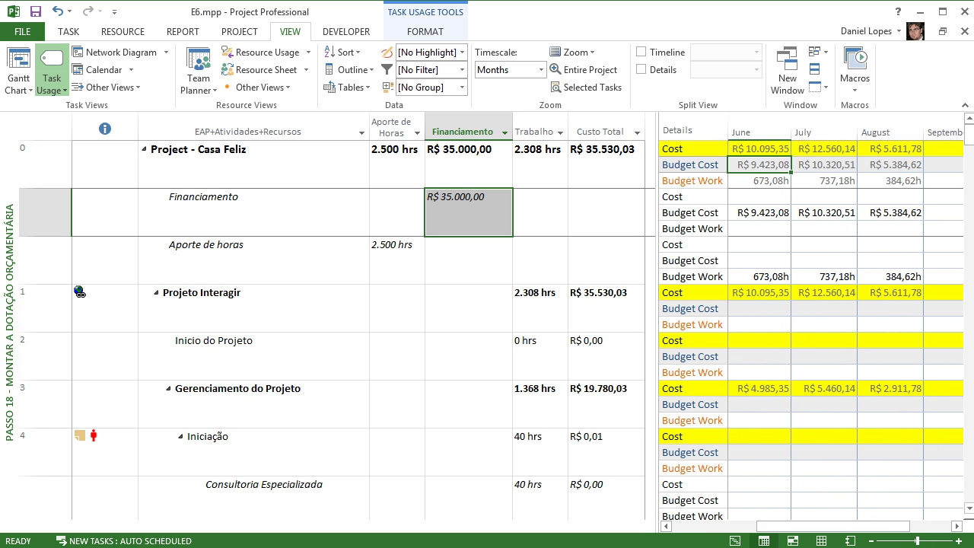
key("Right")
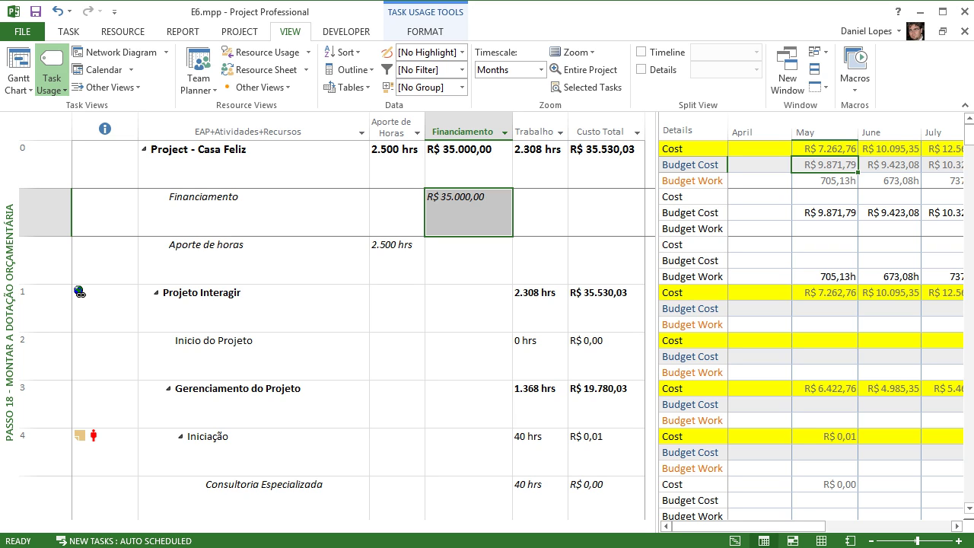
Step: Examine the project summary's planned monthly costs from May to August
left_click(825, 150)
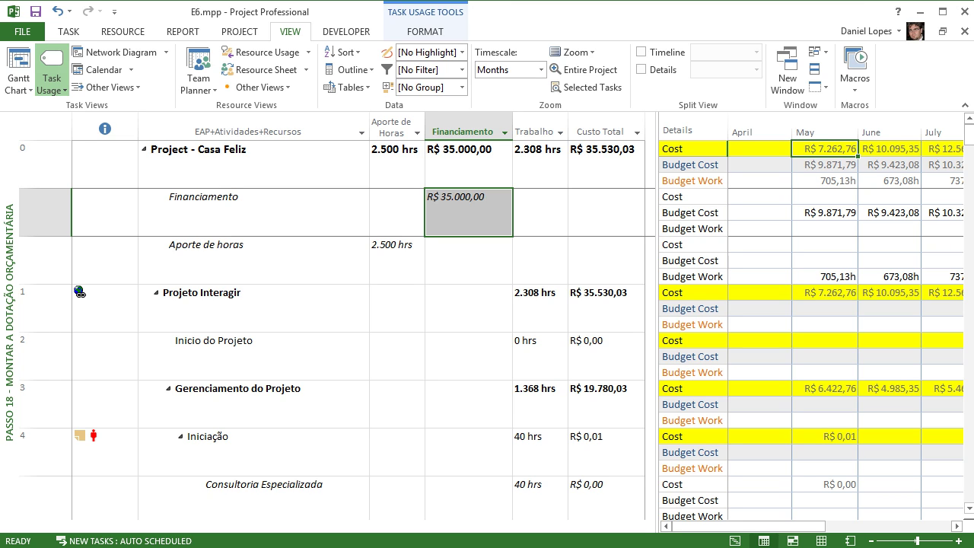
left_click(889, 149)
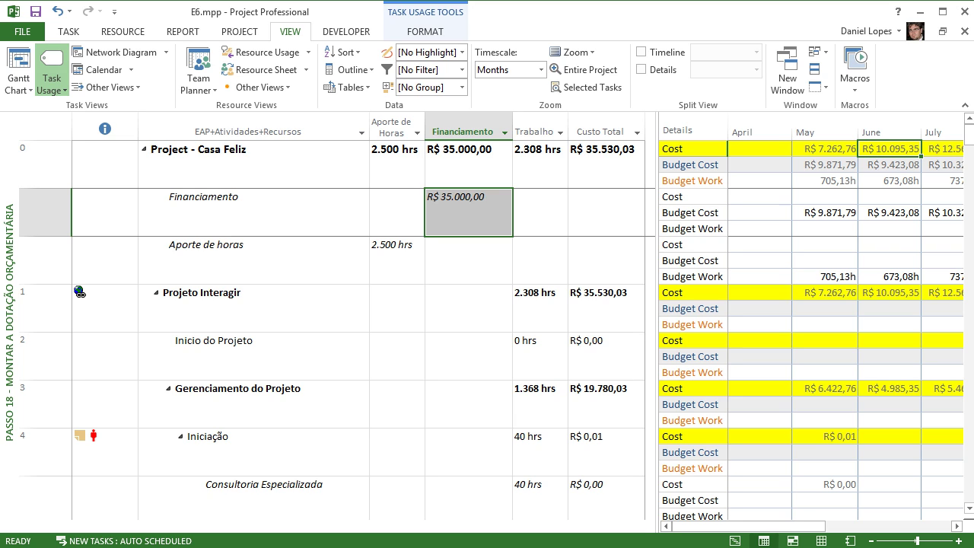
left_click(825, 149)
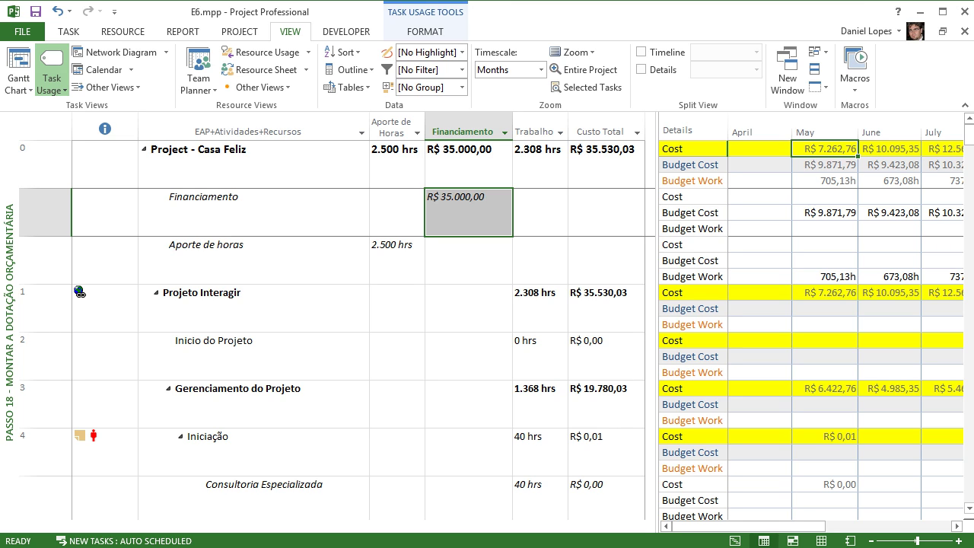
key("Right")
key("Right")
key("Right")
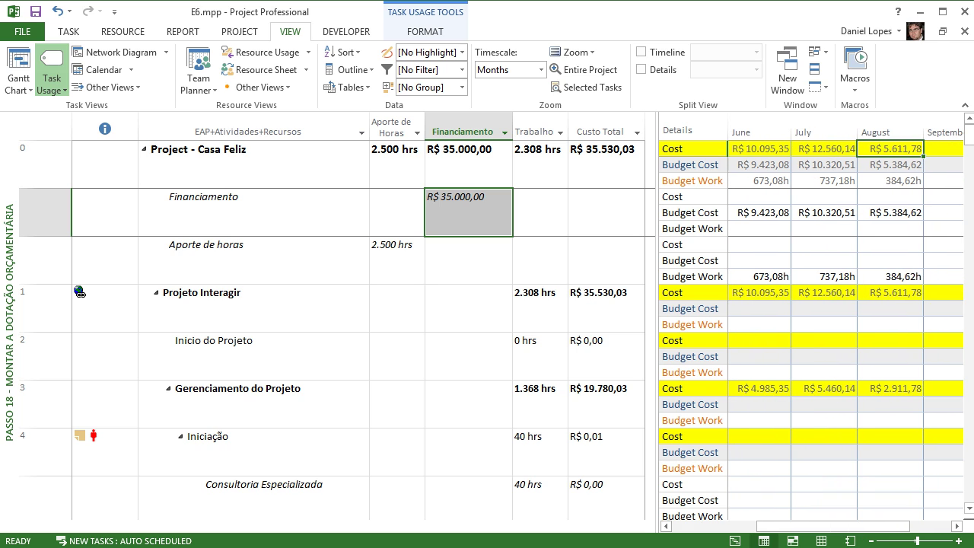
key("Left")
key("Right")
key("Left")
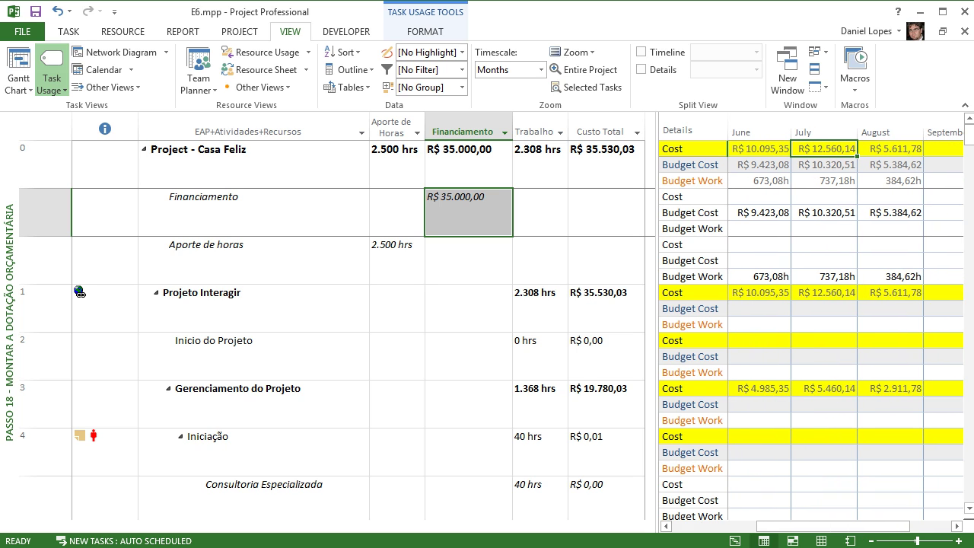
key("Left")
key("Left")
key("Left")
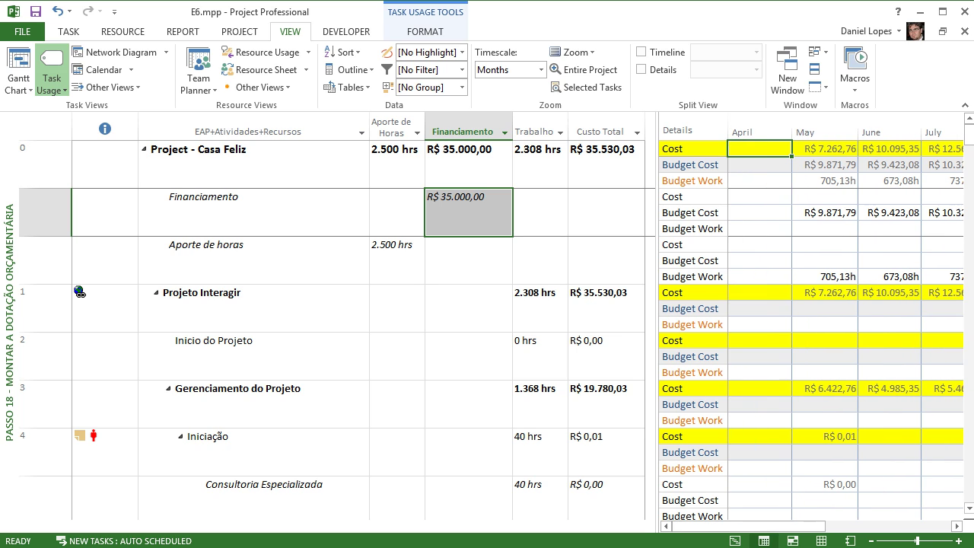
key("Right")
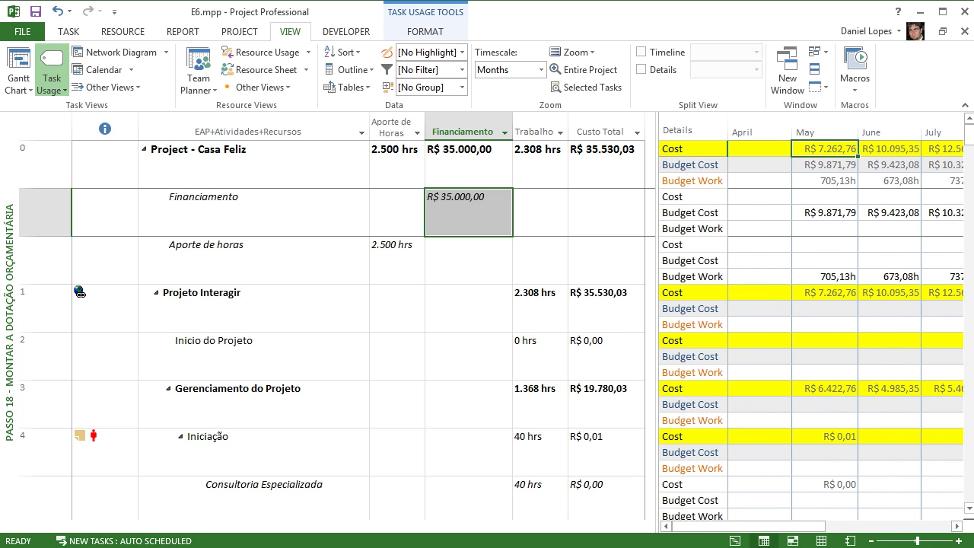
Step: Select the project summary's budget costs from May to July to examine them together
key("Down")
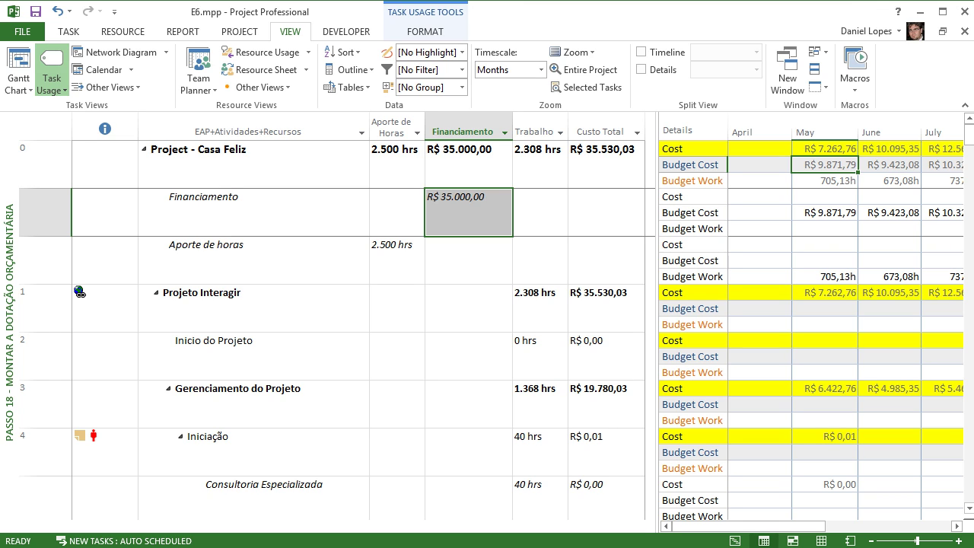
key("shift+Right")
key("shift+Right")
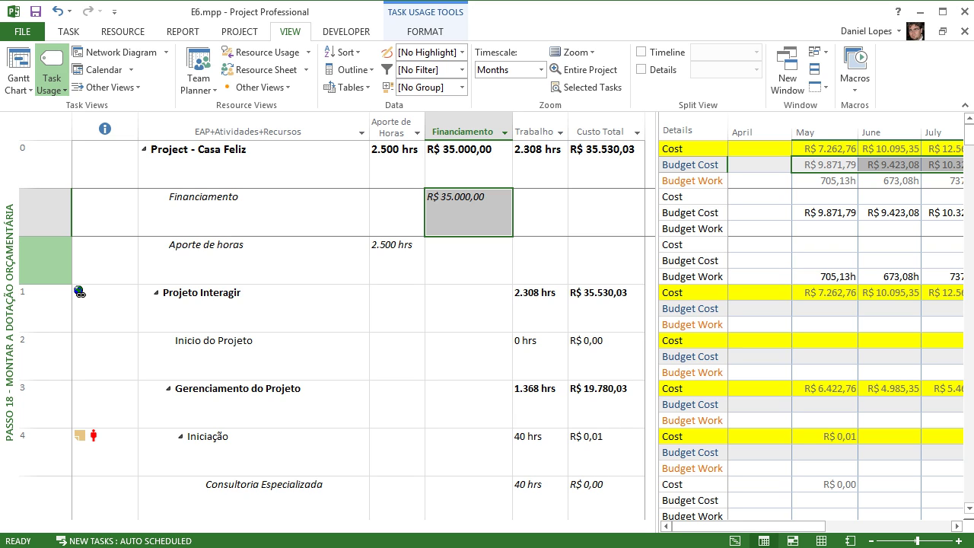
Step: Switch to the Passo 19 - Apresentar a Dotação Orçamentária view and hide Work from its timephased details
left_click(52, 86)
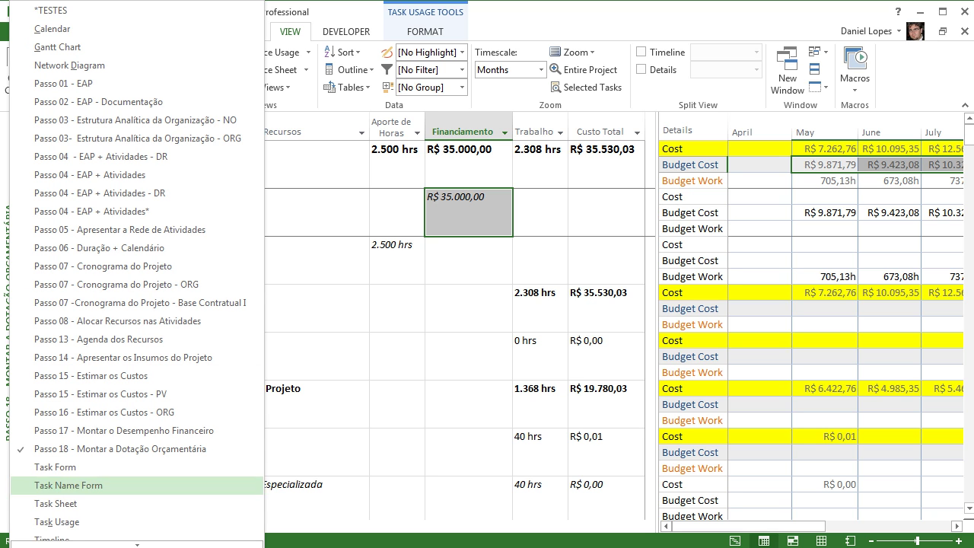
mouse_move(137, 544)
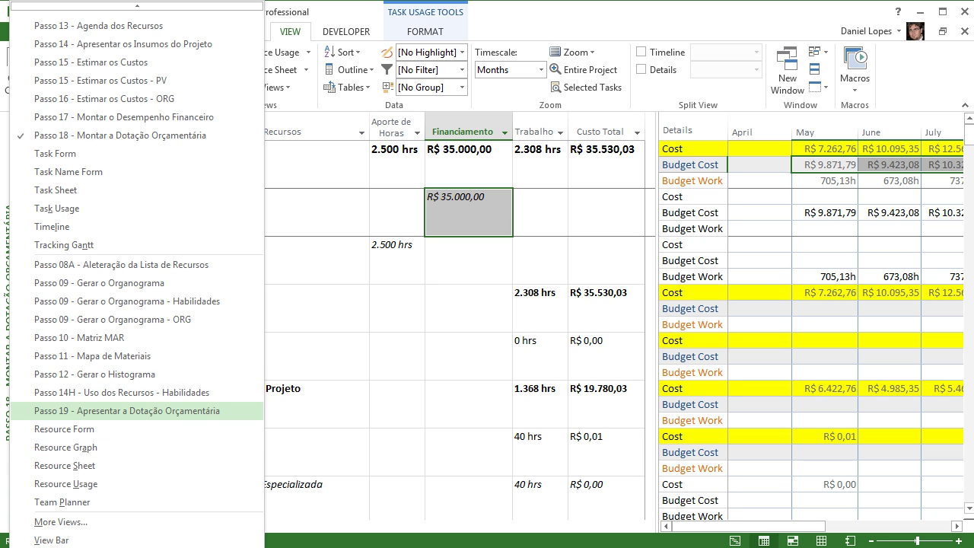
left_click(126, 410)
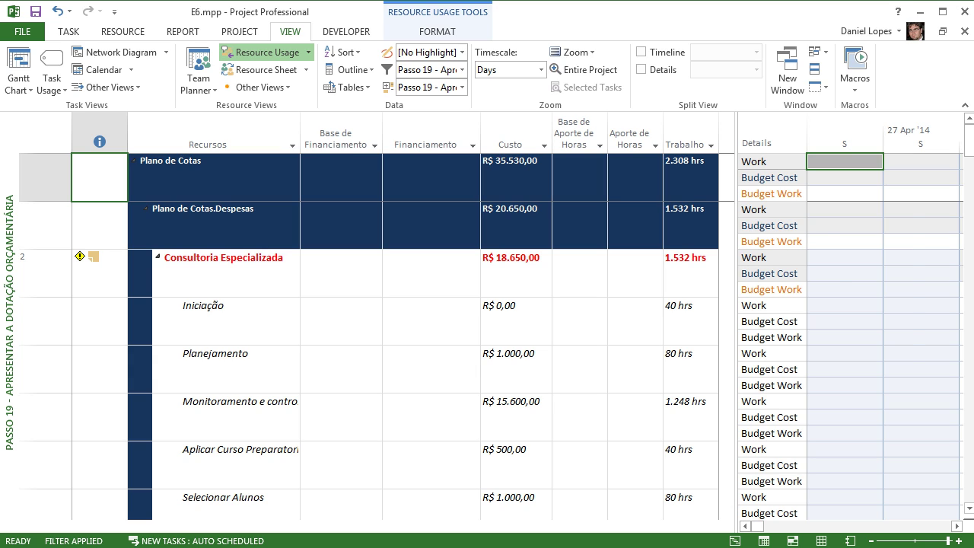
right_click(773, 161)
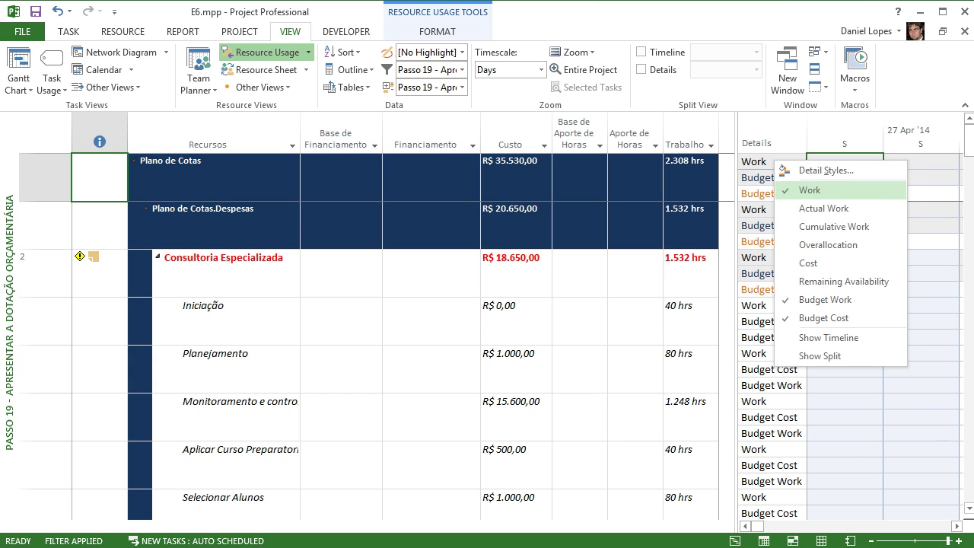
left_click(809, 189)
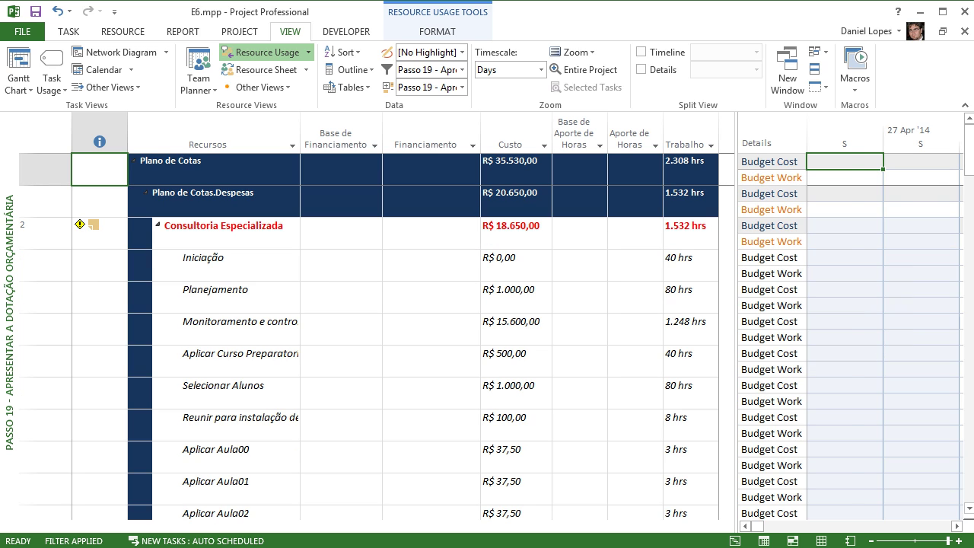
Step: Widen the sheet area and open the definition of the Passo 19 - Apresentar a Dotação Orçamentária table
left_click_drag(735, 251, 850, 251)
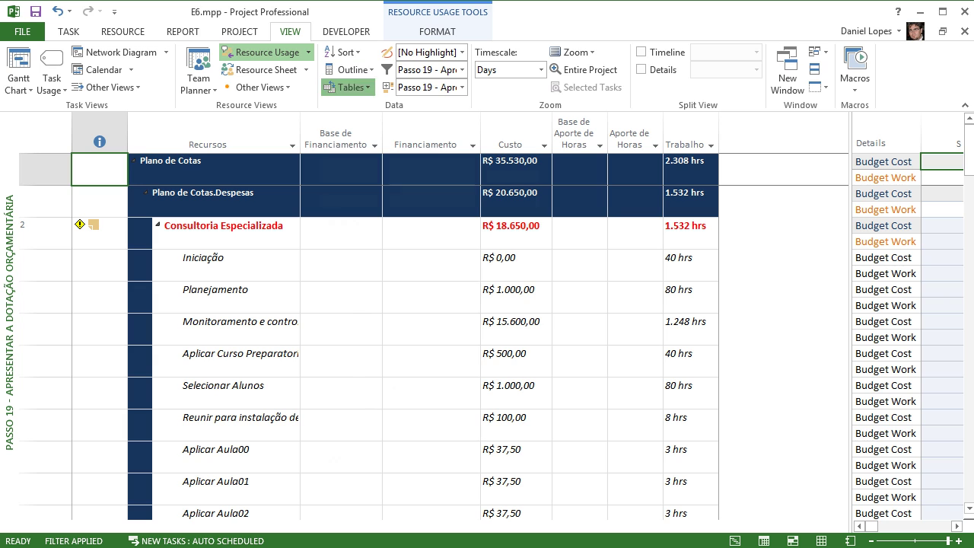
left_click(347, 87)
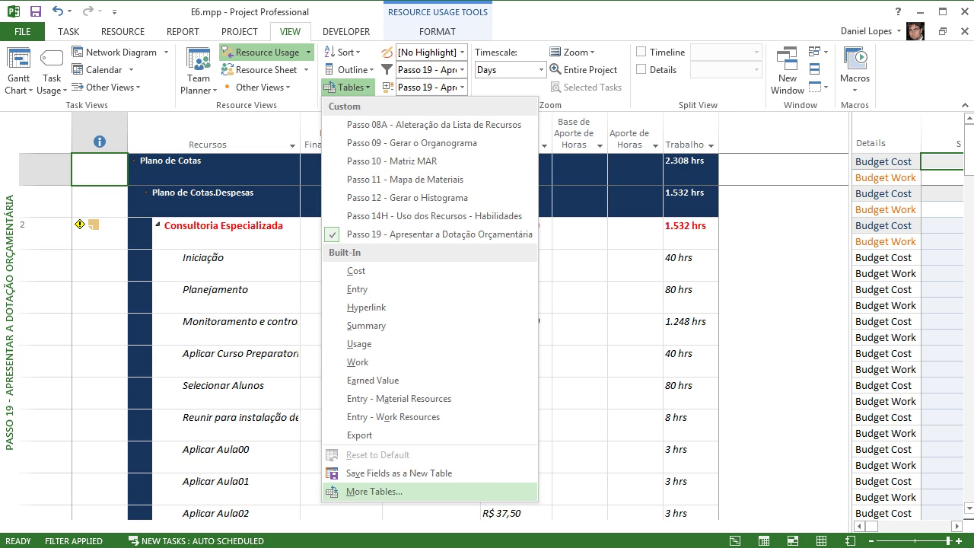
left_click(374, 491)
left_click(596, 252)
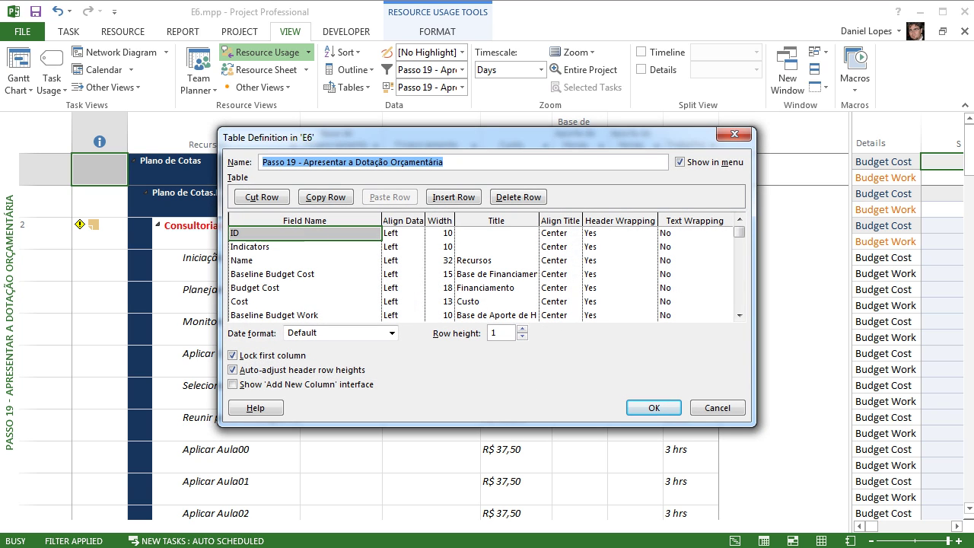
Step: Look through the field names in the table definition, from Indicators down to Work
left_click(304, 246)
key("Down")
key("Down")
key("Down")
key("Down")
key("Down")
key("Down")
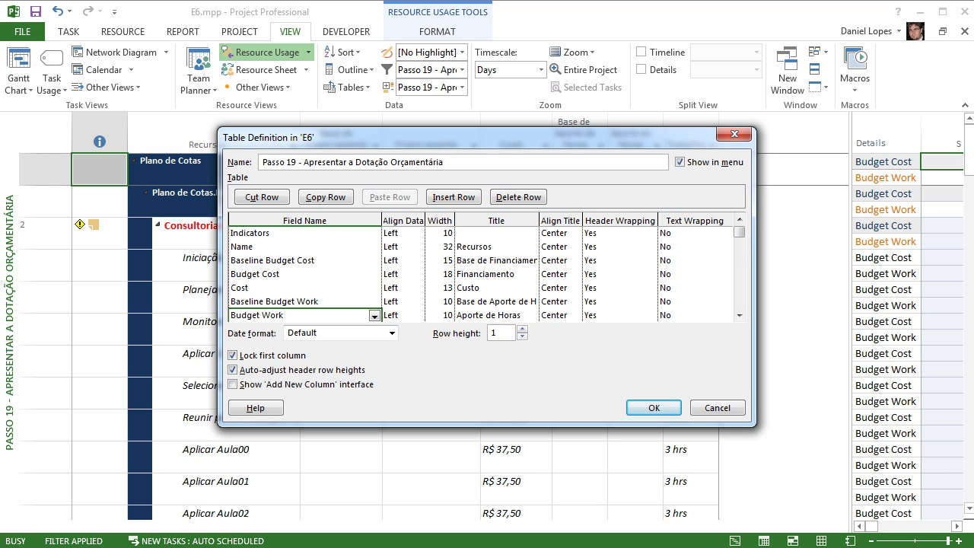
key("Down")
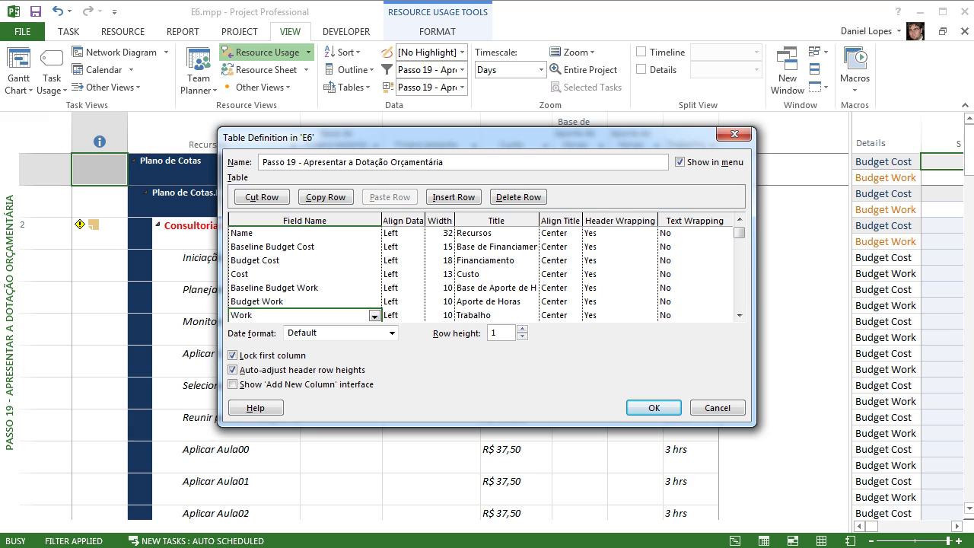
key("Down")
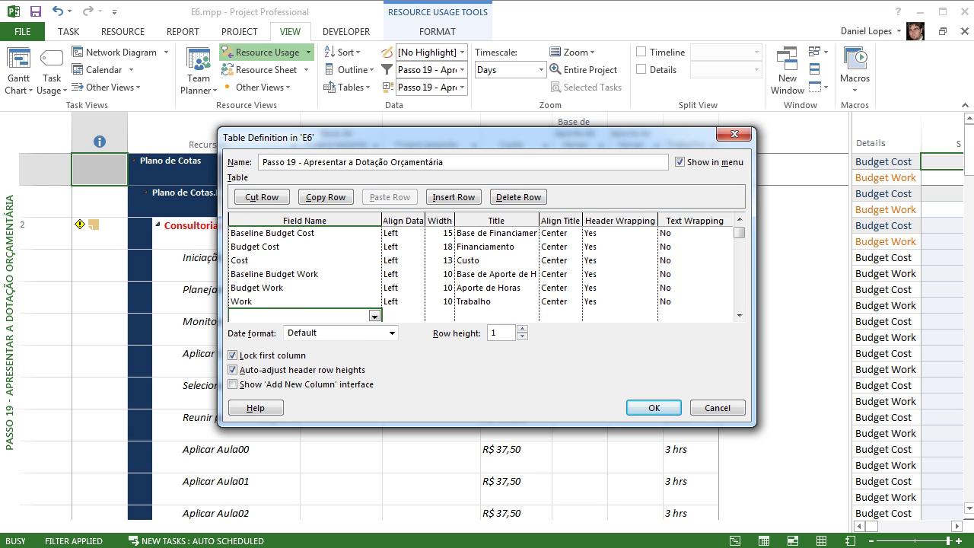
Step: Examine the custom column titles assigned to the table's budget cost and budget work fields
key("Up")
key("Up")
key("Up")
key("Up")
key("Up")
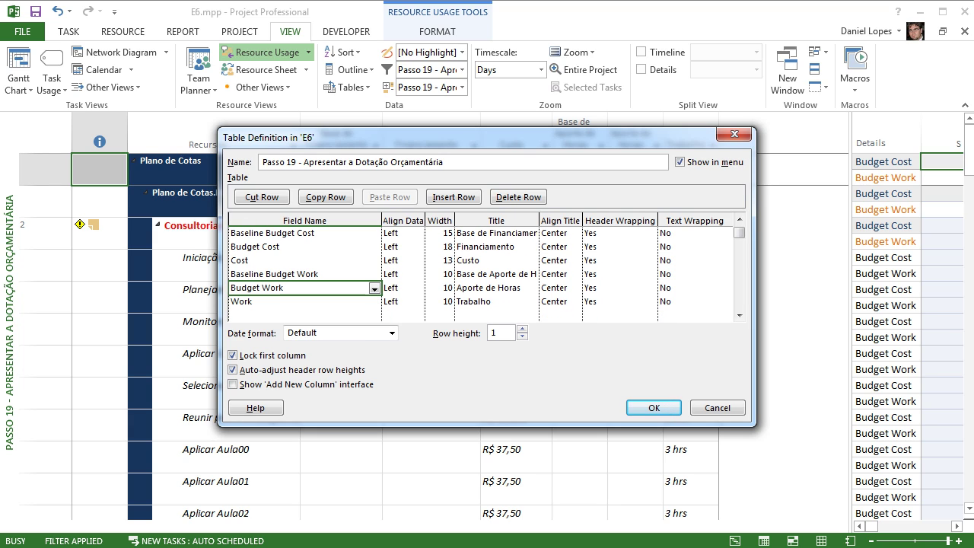
key("Right")
key("Right")
key("Right")
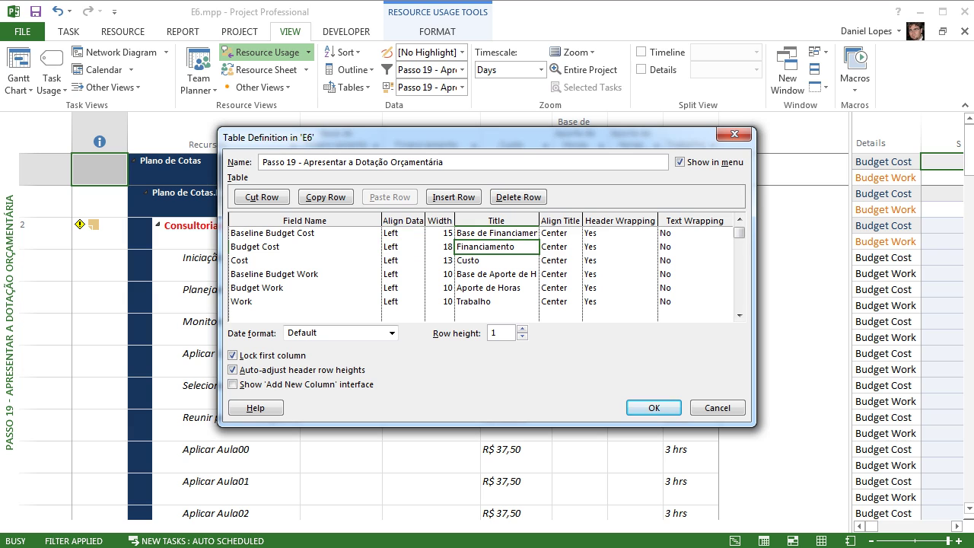
key("Up")
key("Up")
key("Up")
key("Up")
key("Down")
key("Down")
key("Down")
key("Down")
key("Down")
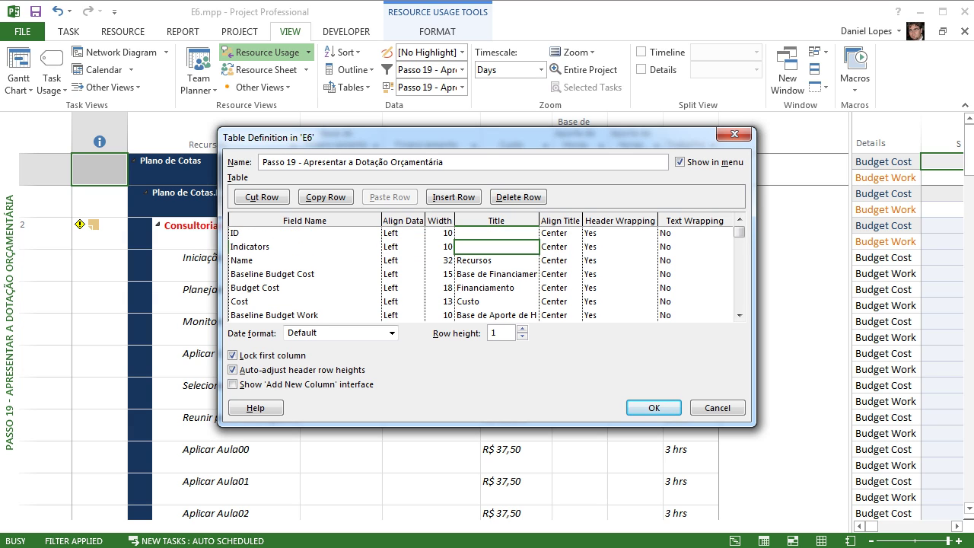
key("Down")
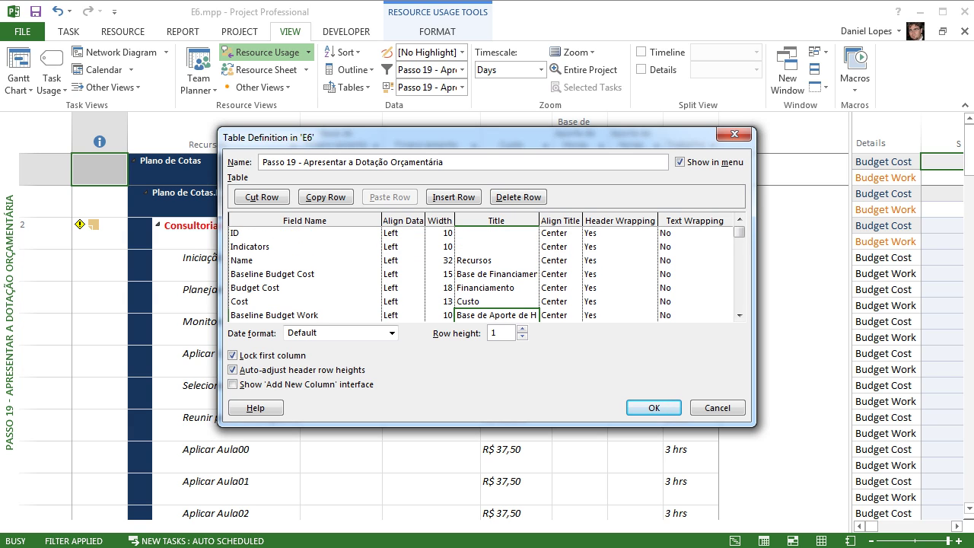
key("Down")
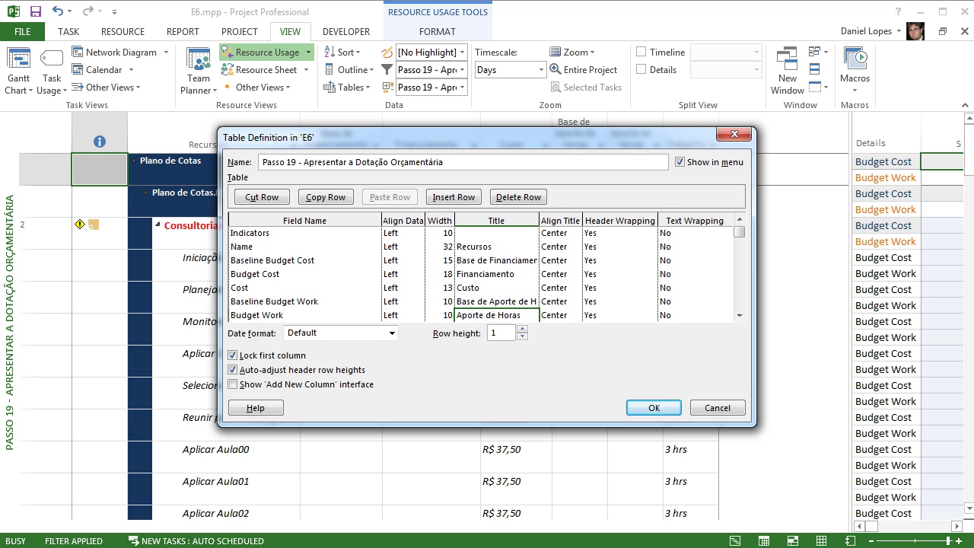
Step: Compare the baseline, budget, cost and work field names with their Portuguese column titles
left_click(305, 260)
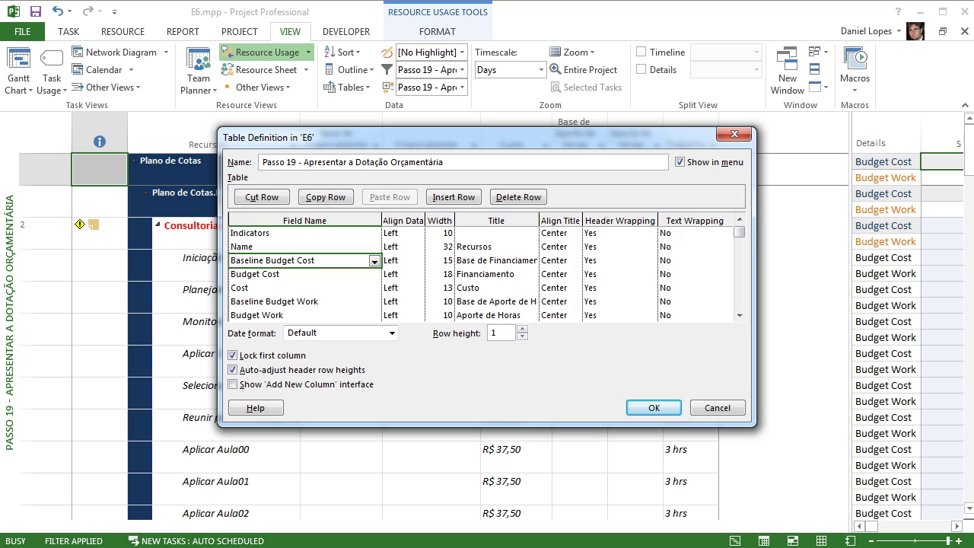
left_click(496, 247)
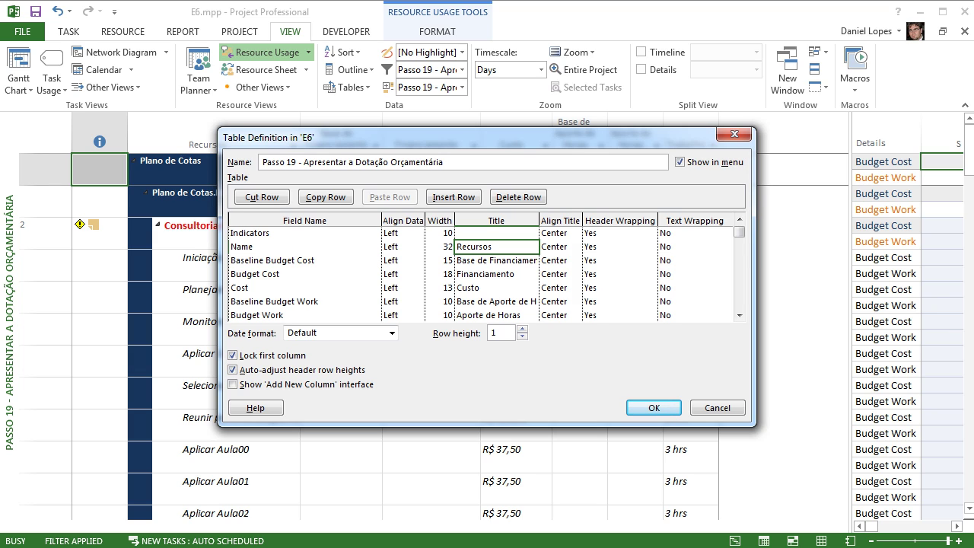
key("Down")
key("Down")
key("Down")
key("Down")
key("Down")
key("Down")
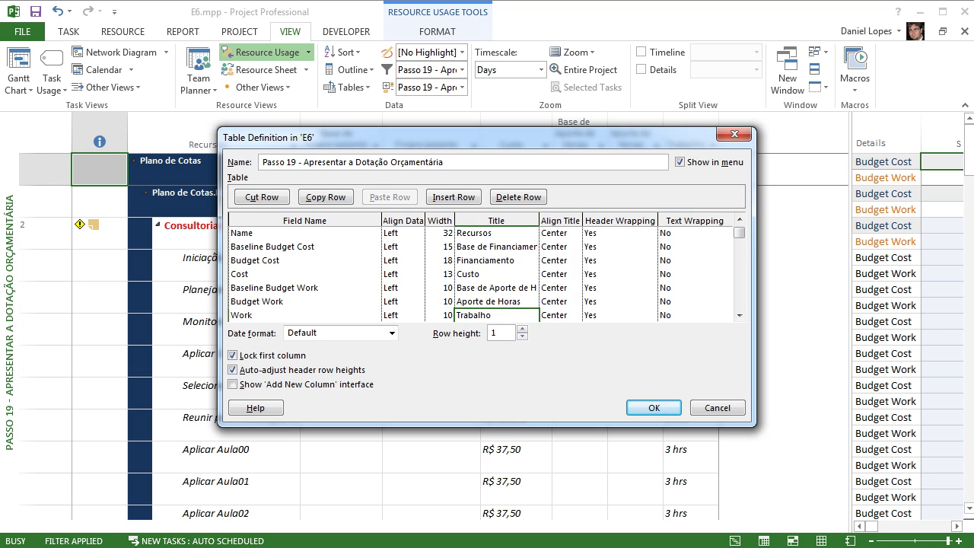
key("Down")
key("Up")
key("Up")
key("Up")
key("Up")
key("Up")
key("Up")
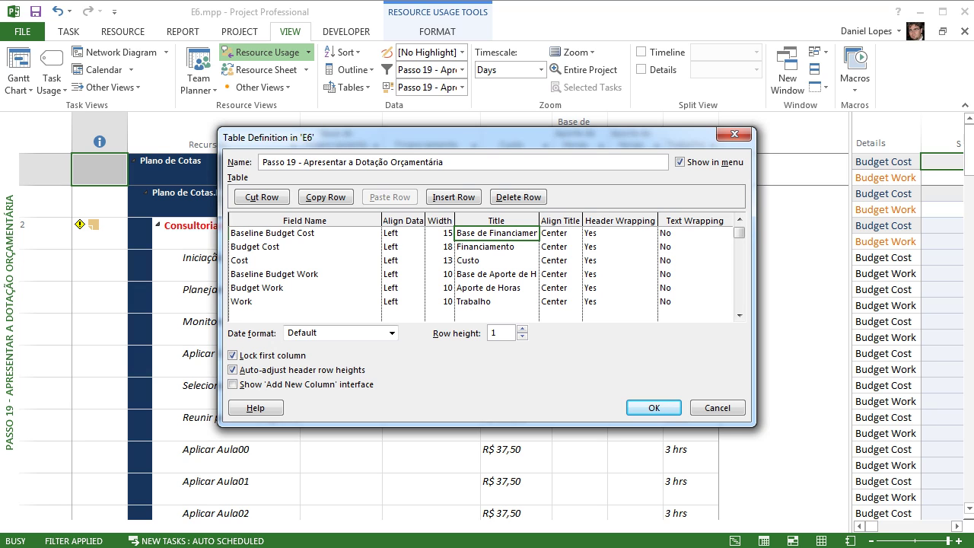
left_click(304, 260)
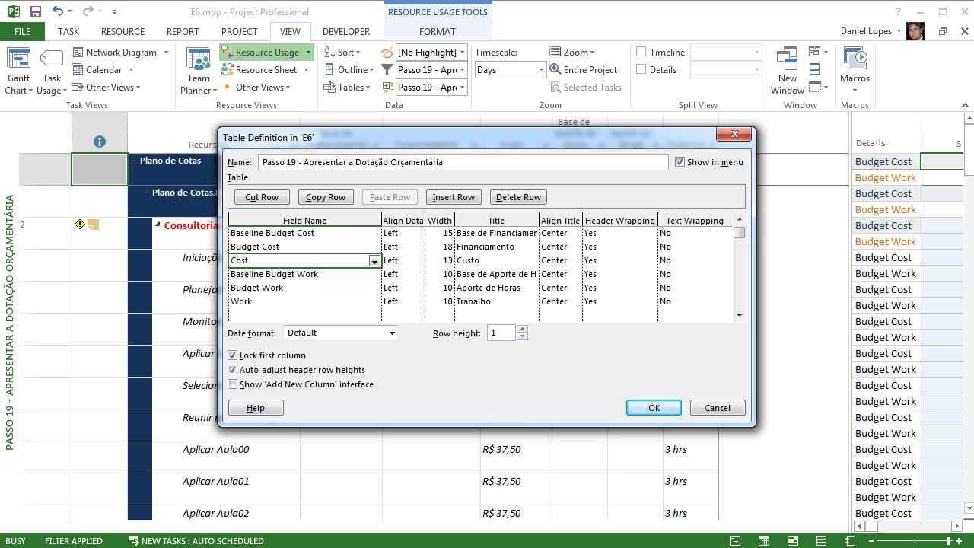
left_click(496, 260)
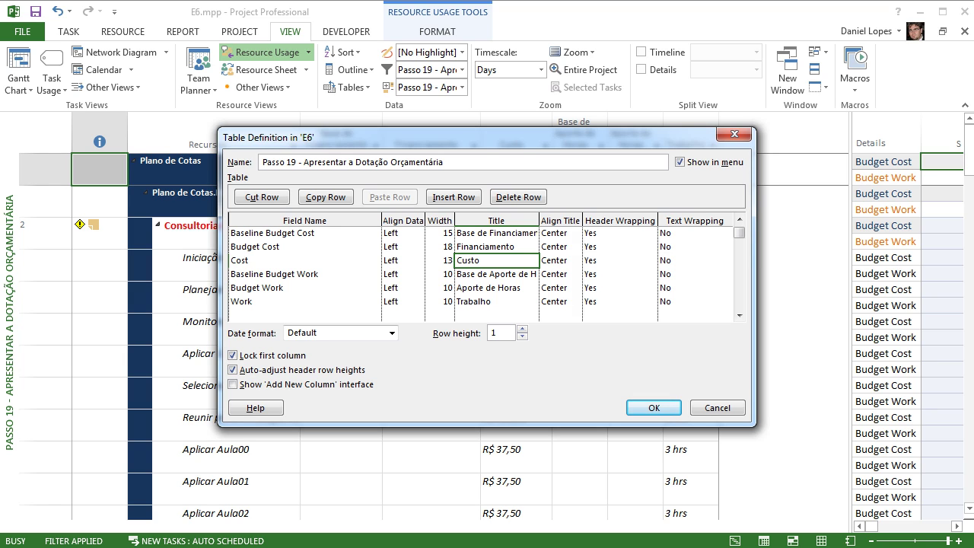
left_click(320, 315)
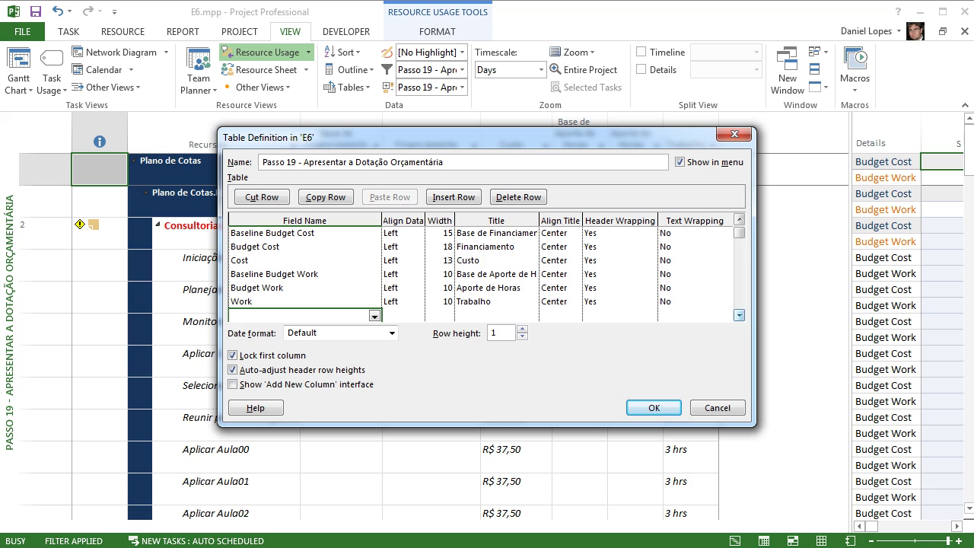
type("N")
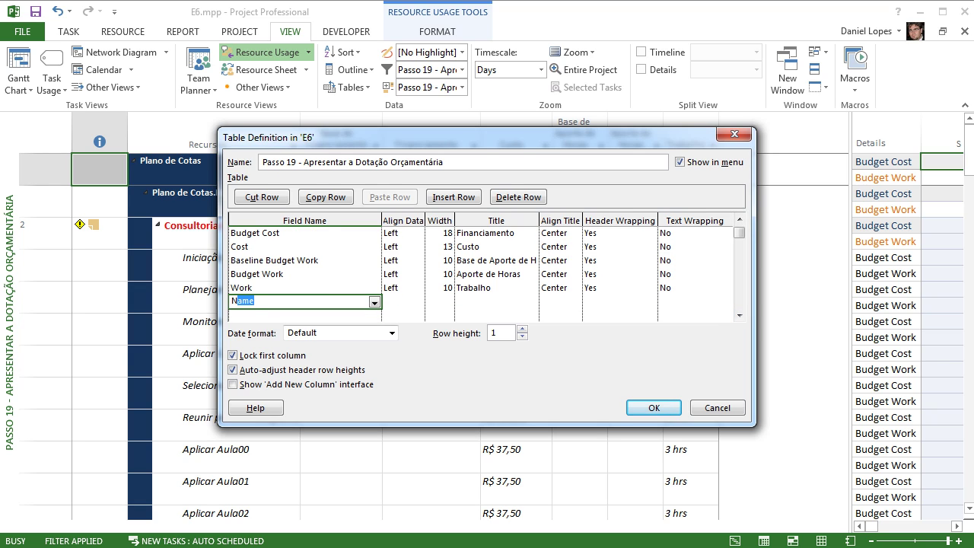
type("o1")
key("BackSpace")
key("BackSpace")
type("o1")
key("BackSpace")
key("BackSpace")
key("BackSpace")
key("Return")
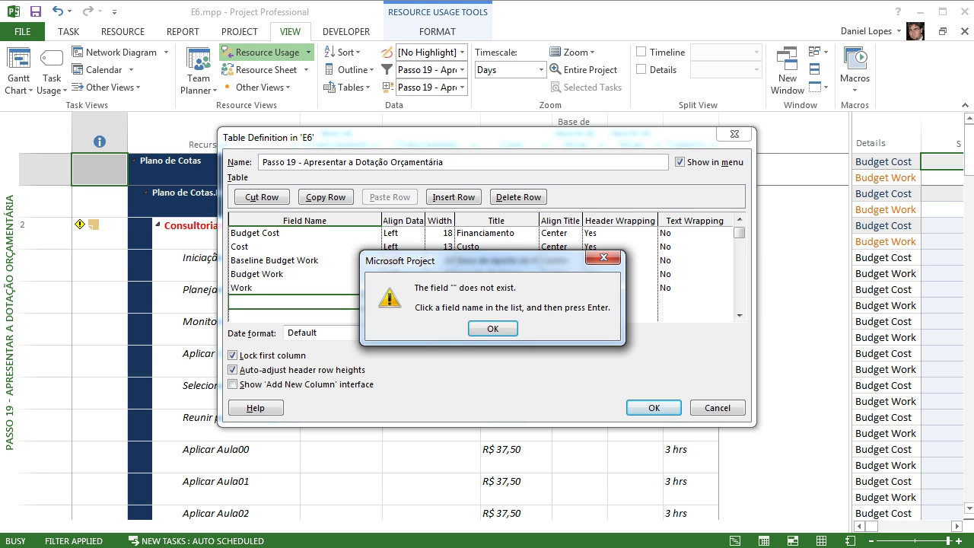
key("Return")
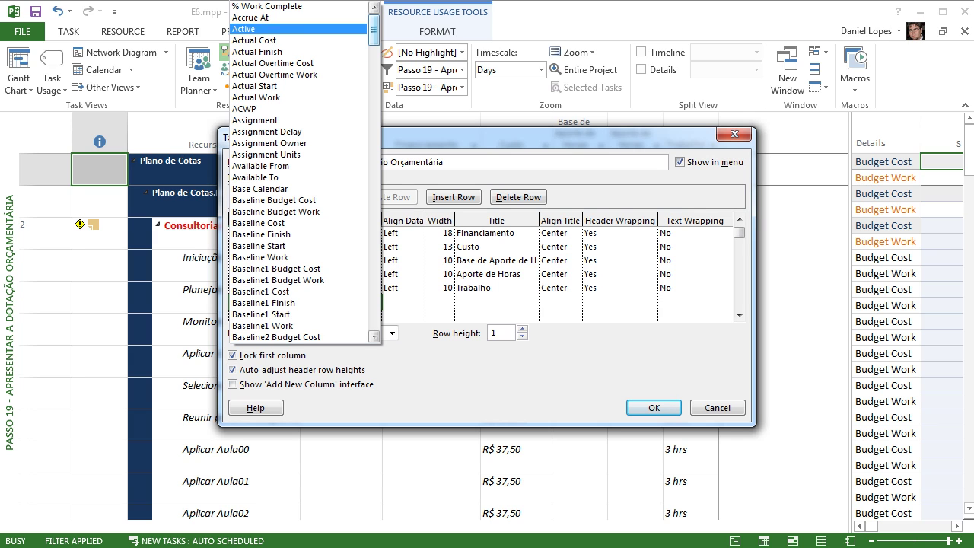
Step: Add the Outline Code8 (Classe de Custeio) field to the table definition after Work
scroll(301, 172, "down", 13)
left_click_drag(374, 72, 373, 243)
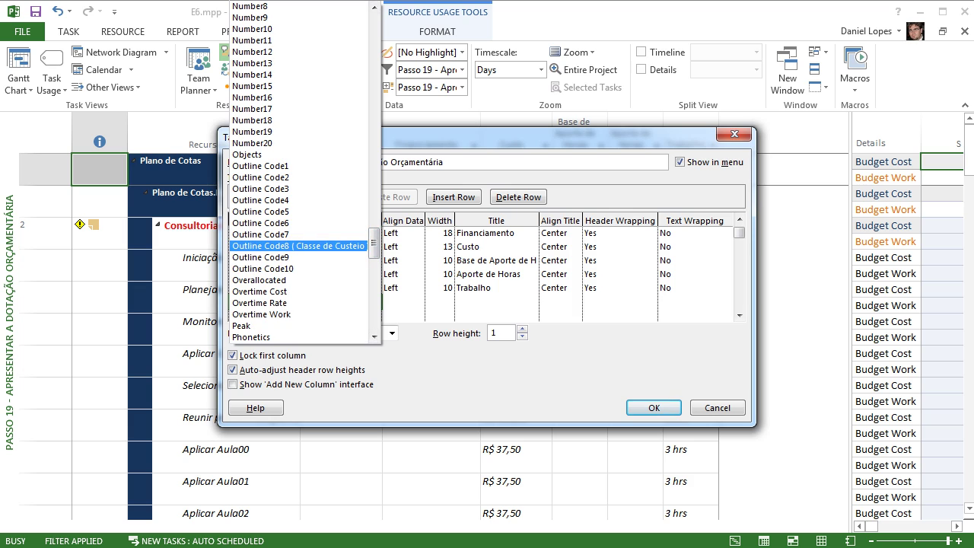
left_click(297, 245)
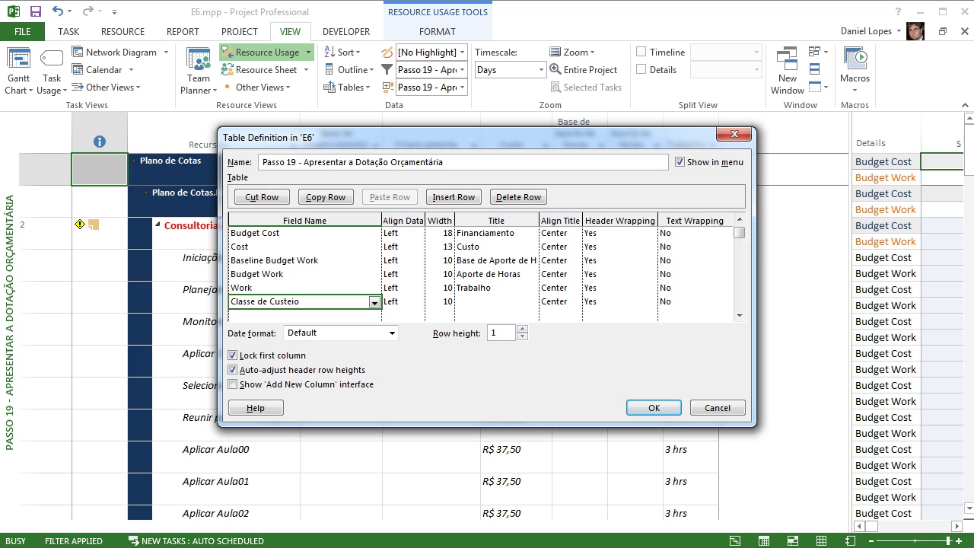
Step: Look up Classe de Custeio by its code, Outline Code8, in the next empty field row and clear the entry
left_click(300, 315)
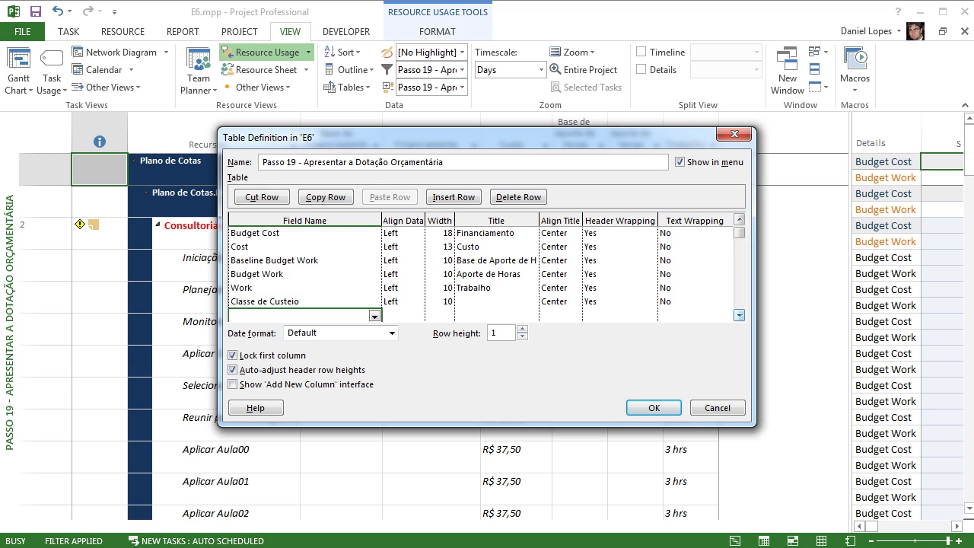
scroll(487, 274, "down", 1)
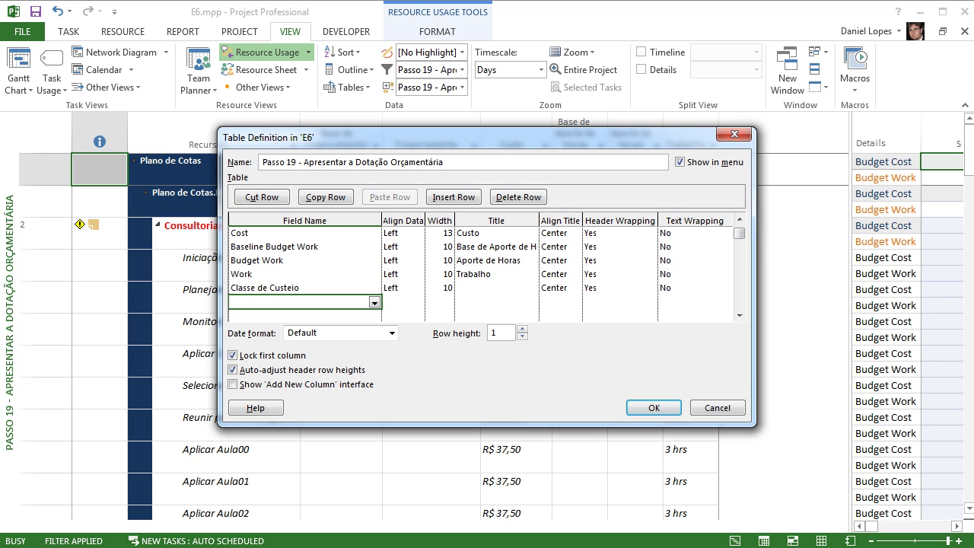
type("Ou")
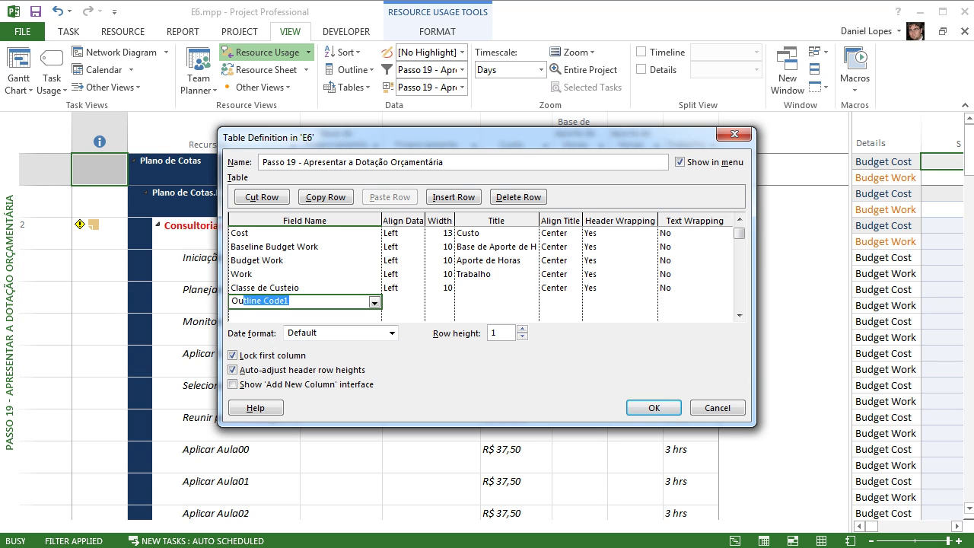
type("u")
key("BackSpace")
type("tline Code8")
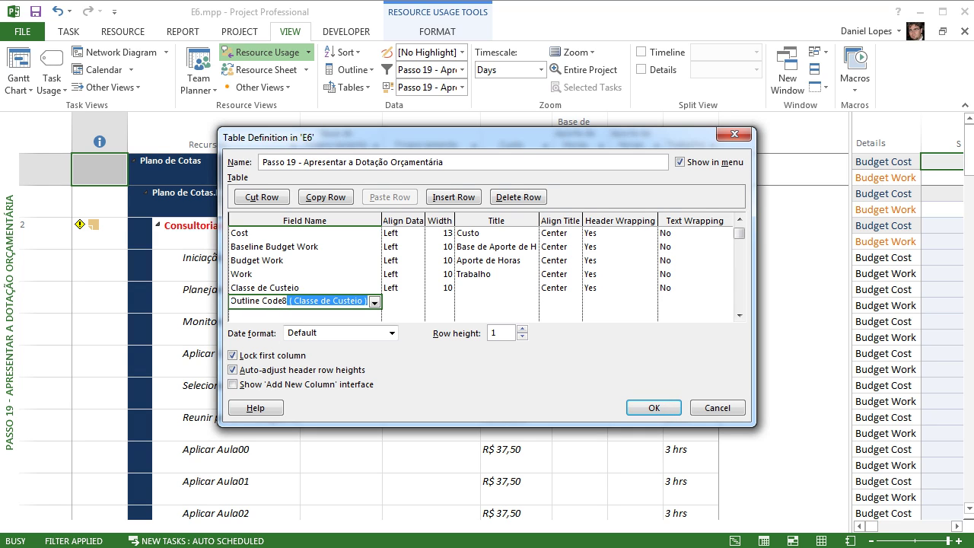
key("BackSpace")
key("BackSpace")
key("BackSpace")
key("BackSpace")
key("BackSpace")
key("BackSpace")
key("BackSpace")
key("BackSpace")
key("BackSpace")
key("BackSpace")
key("BackSpace")
key("BackSpace")
key("BackSpace")
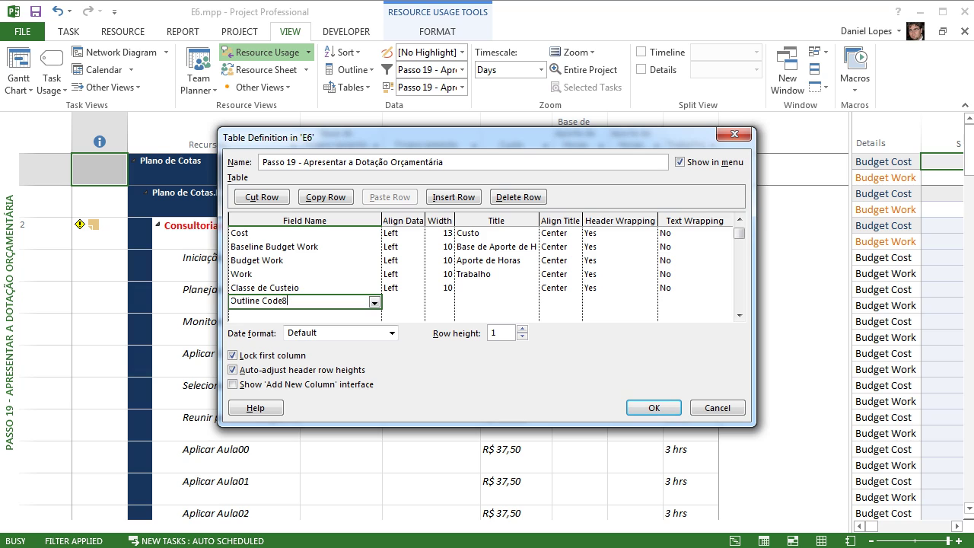
key("BackSpace")
Step: Look up the same field by its custom name, Classe de Custeio, and discard the suggested completion
type("Ca")
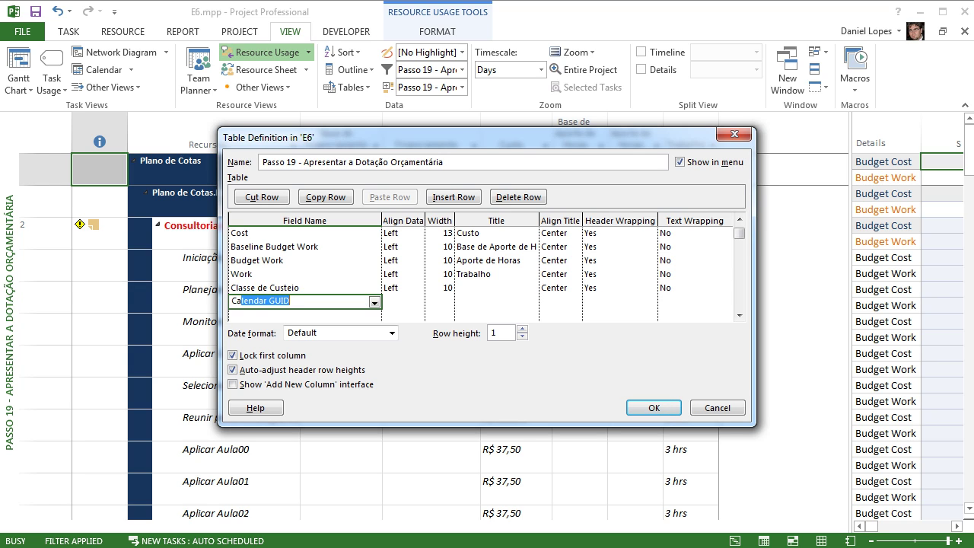
key("BackSpace")
type("ls")
key("BackSpace")
key("BackSpace")
key("BackSpace")
type("las")
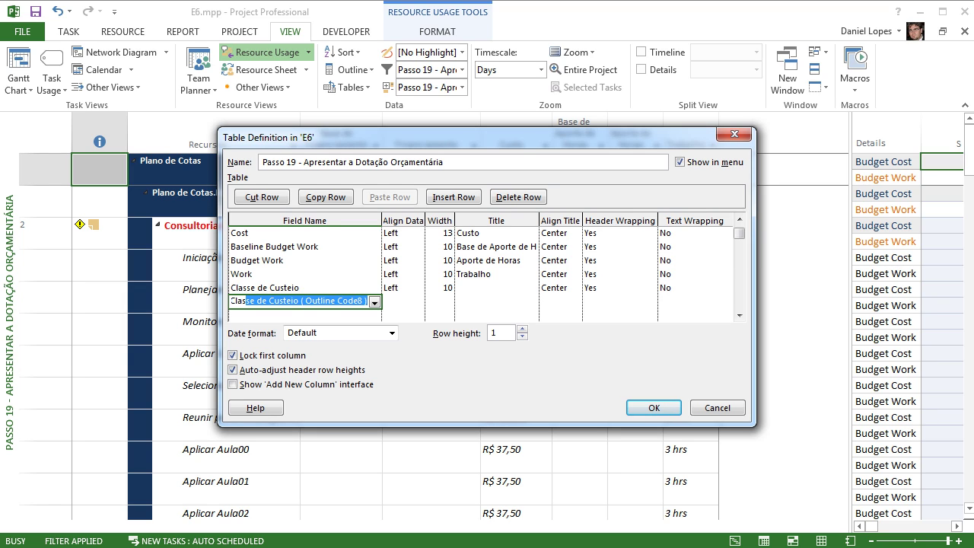
key("Delete")
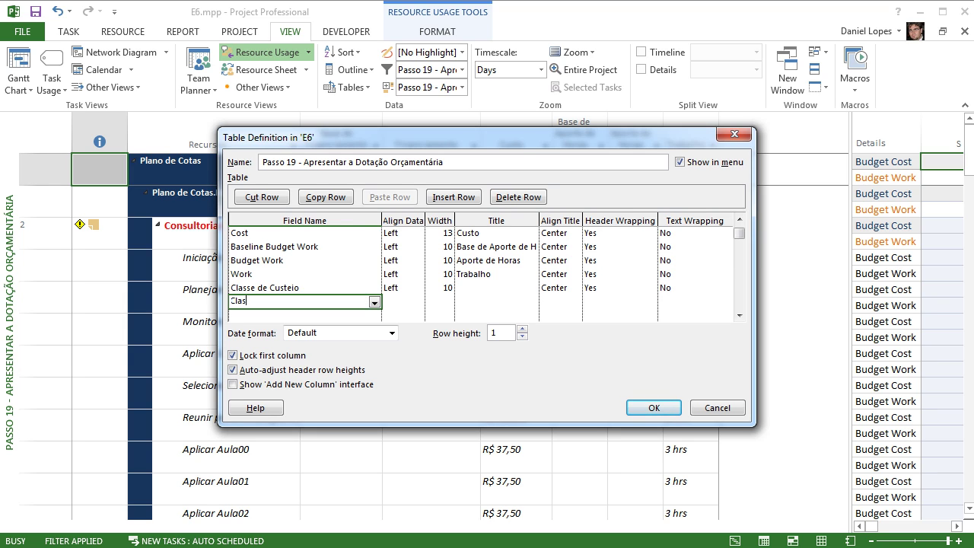
key("Return")
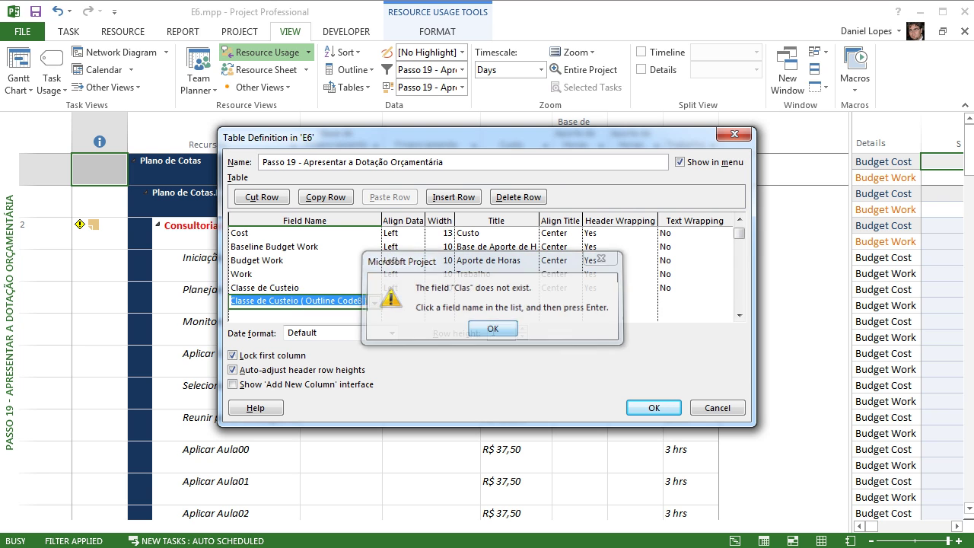
key("Return")
Step: Replace the leftover entry in the row below Classe de Custeio with the Baseline1 Finish field
key("Delete")
key("Return")
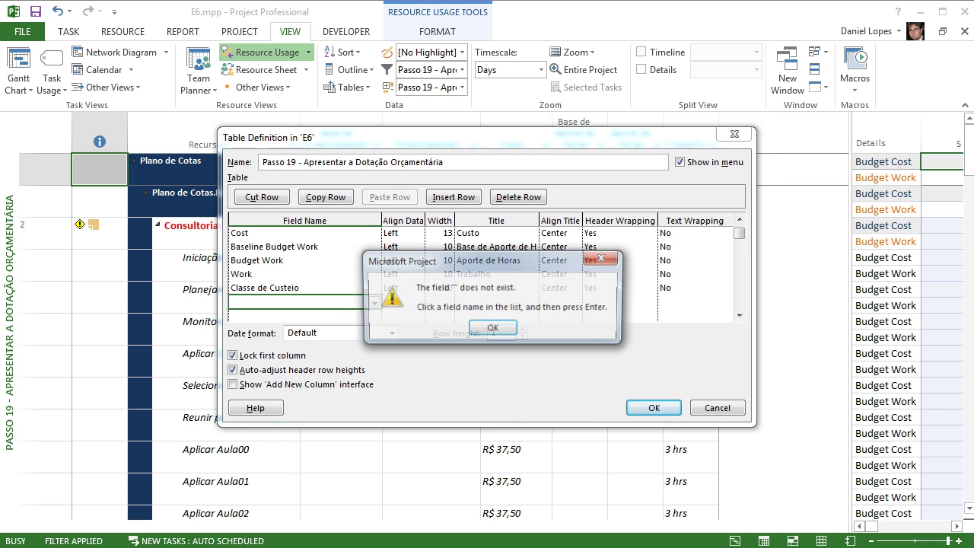
key("Return")
key("Return")
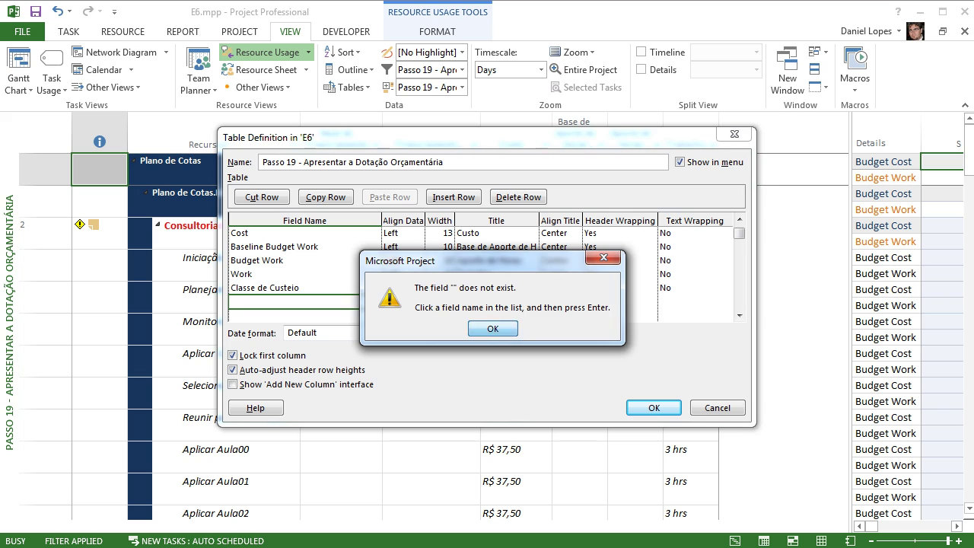
key("Return")
key("alt+Down")
key("Return")
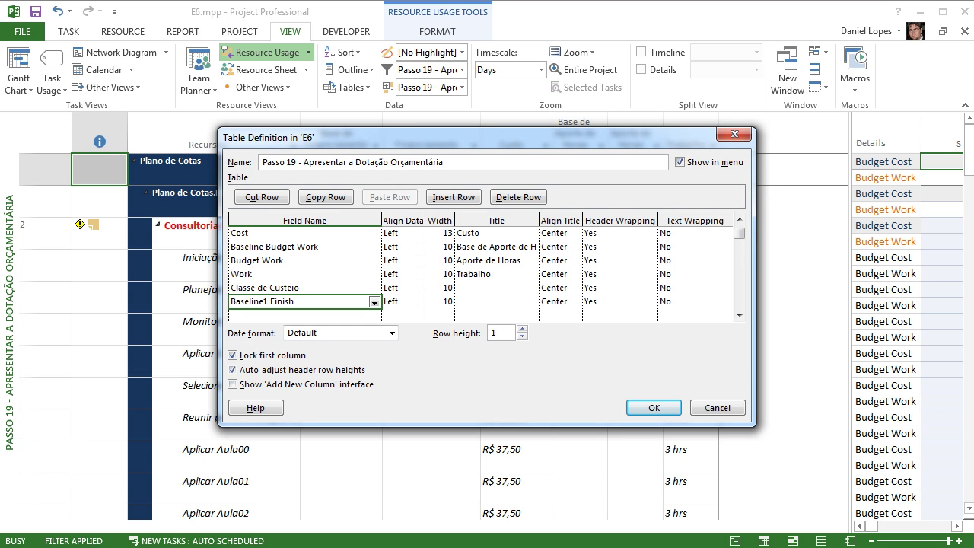
Step: Remove the Baseline1 Finish and Classe de Custeio fields from the Passo 19 table definition, save it and apply the table
key("Delete")
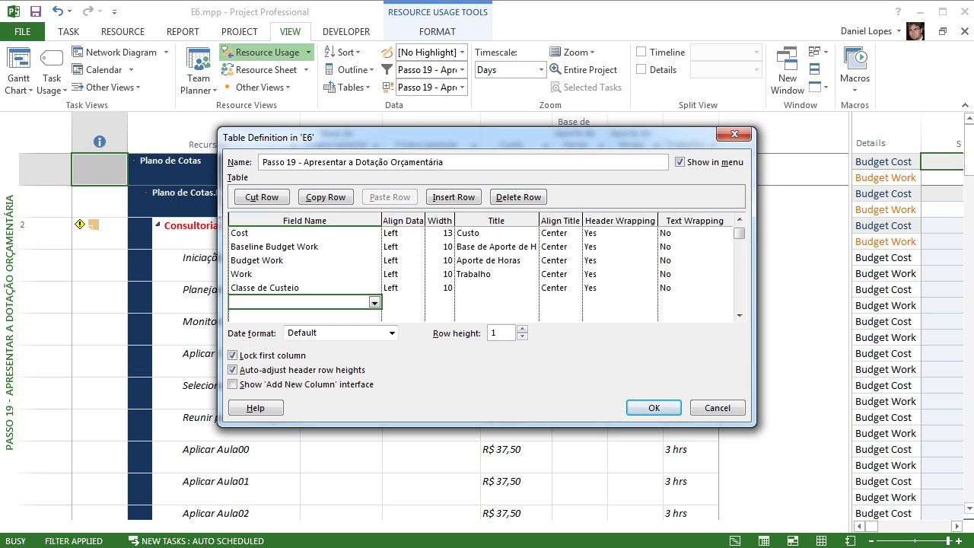
key("Up")
key("Delete")
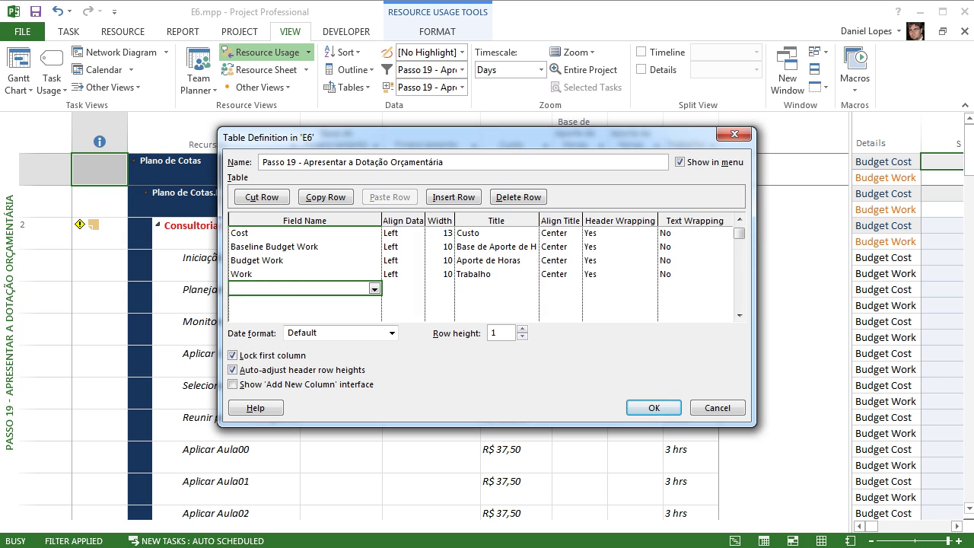
key("Tab")
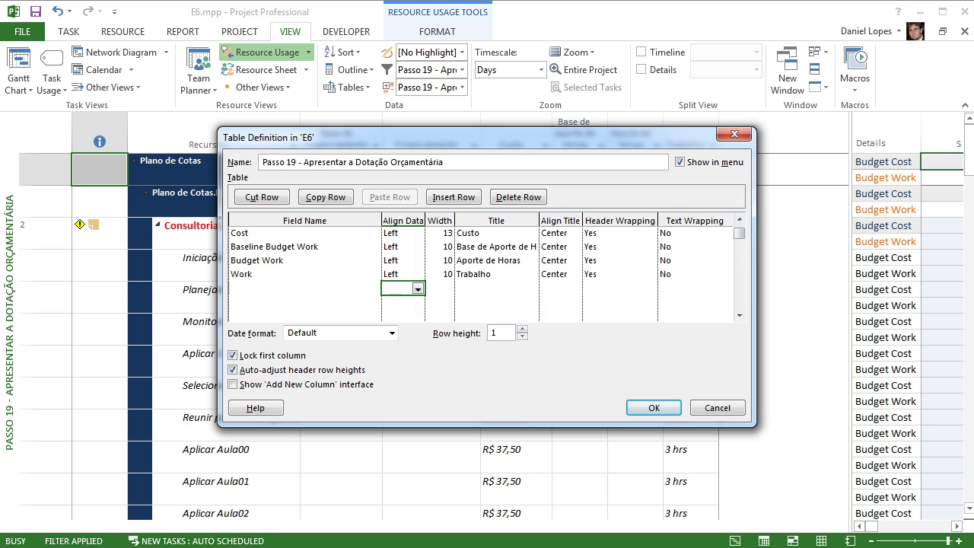
key("Return")
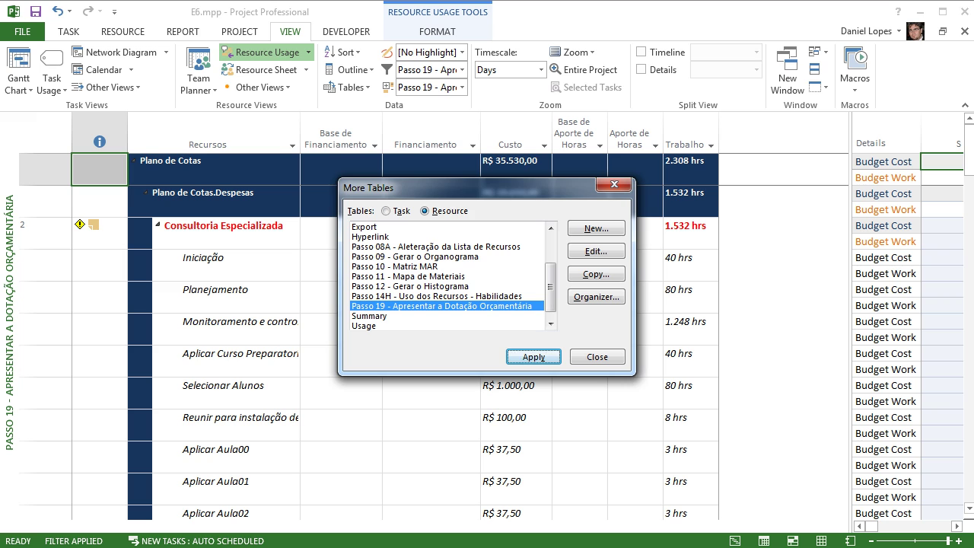
key("Return")
Step: Open the definition of the resource filter Passo 19 - Apresentar a Dotação Orçamentári to examine its criteria
left_click(462, 69)
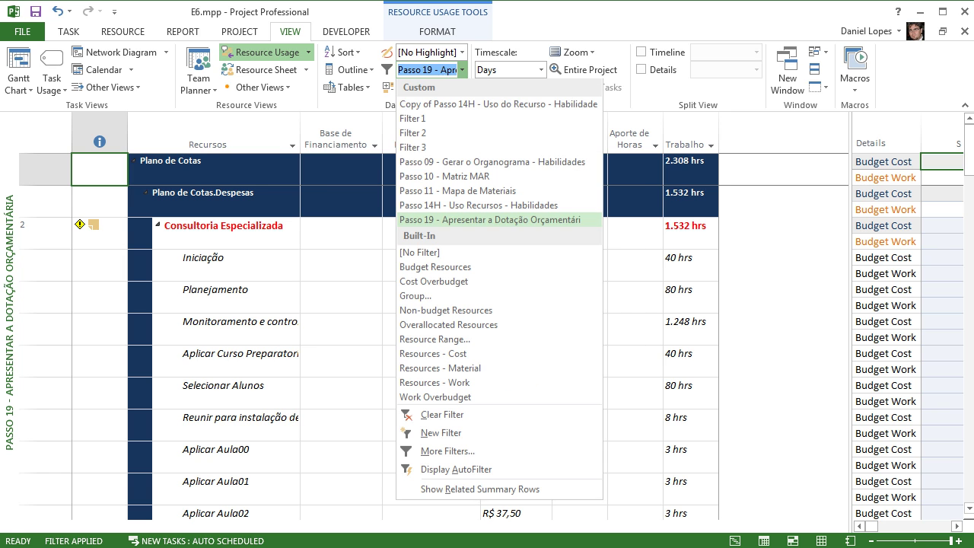
left_click(447, 452)
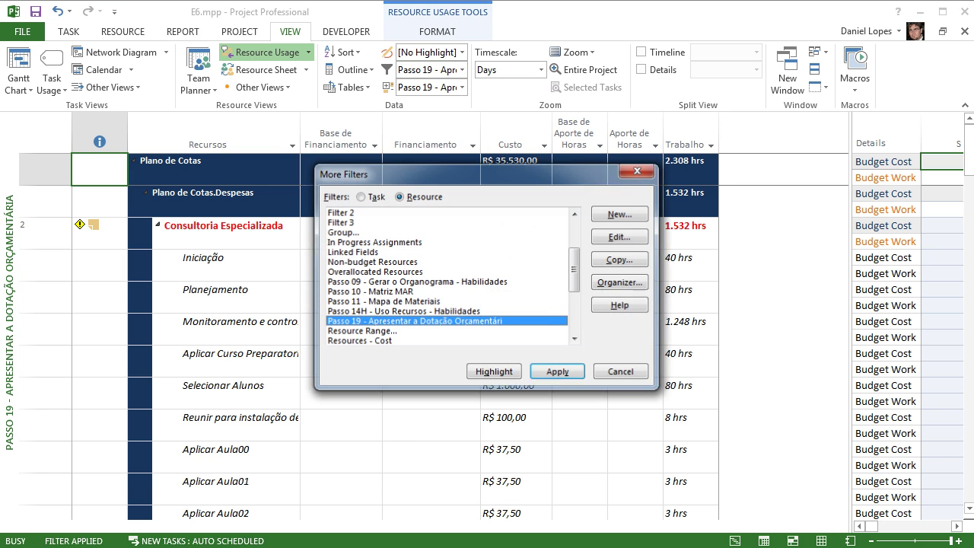
left_click(620, 237)
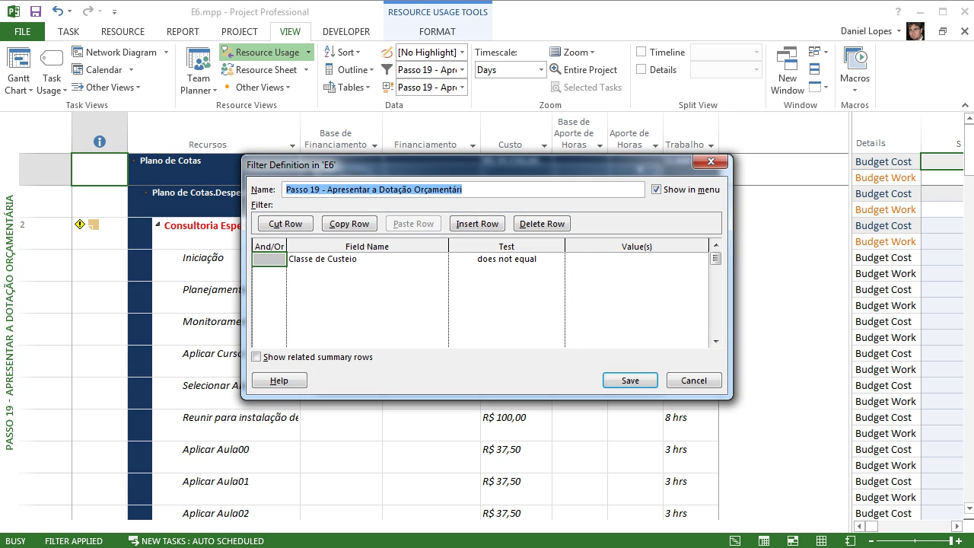